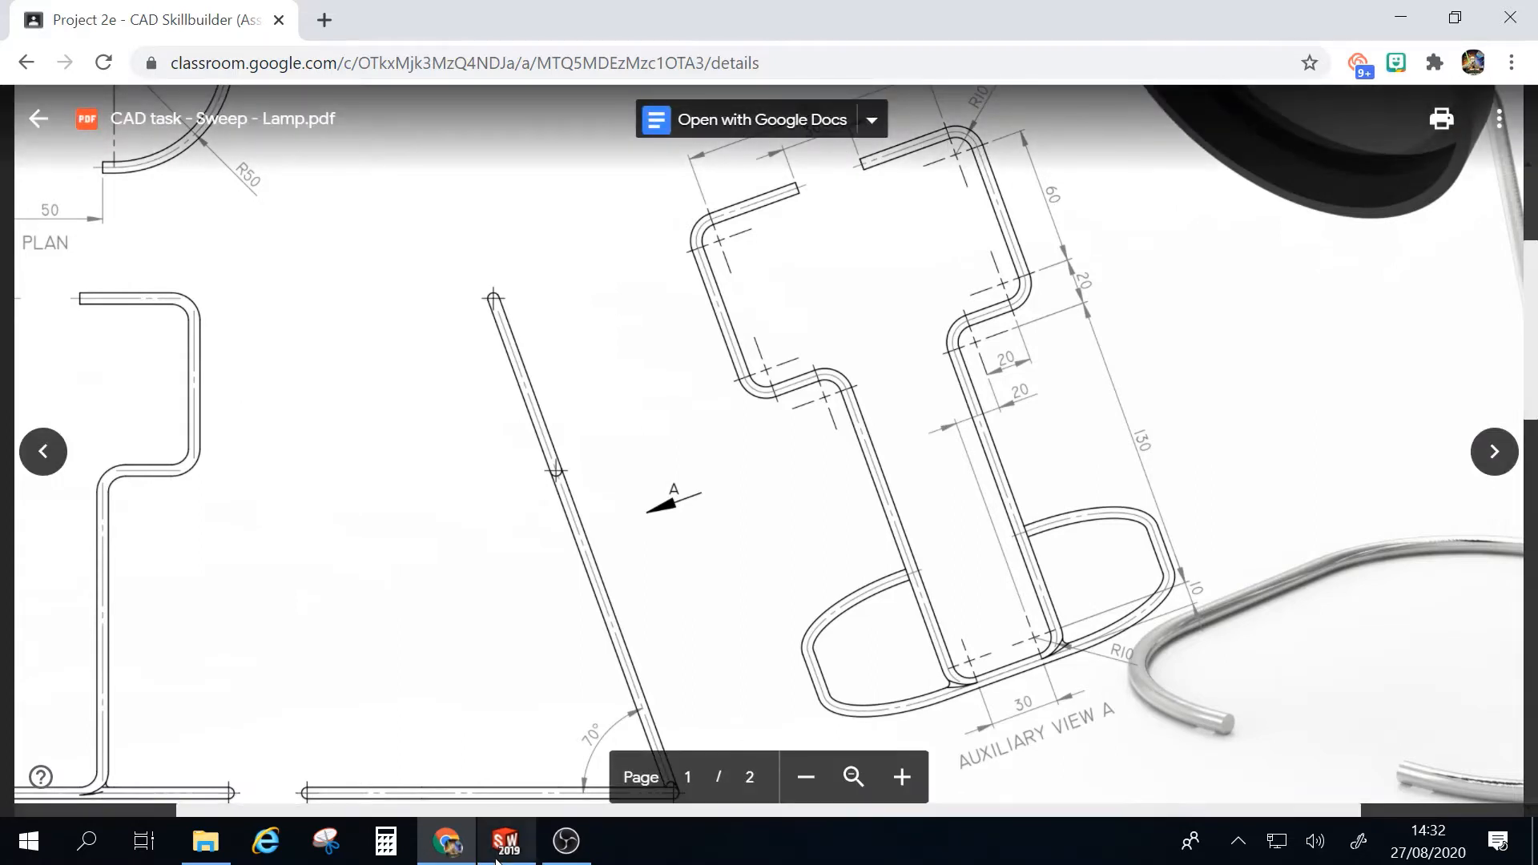
# Switch to SOLIDWORKS and examine where the Front Plane and origin lie relative to the straight rear section of the base tube
pyautogui.click(505, 840)
pyautogui.moveTo(1406, 374); pyautogui.dragTo(1260, 391, button='middle')
pyautogui.click(63, 286)
pyautogui.scroll(-10, 1118, 406)
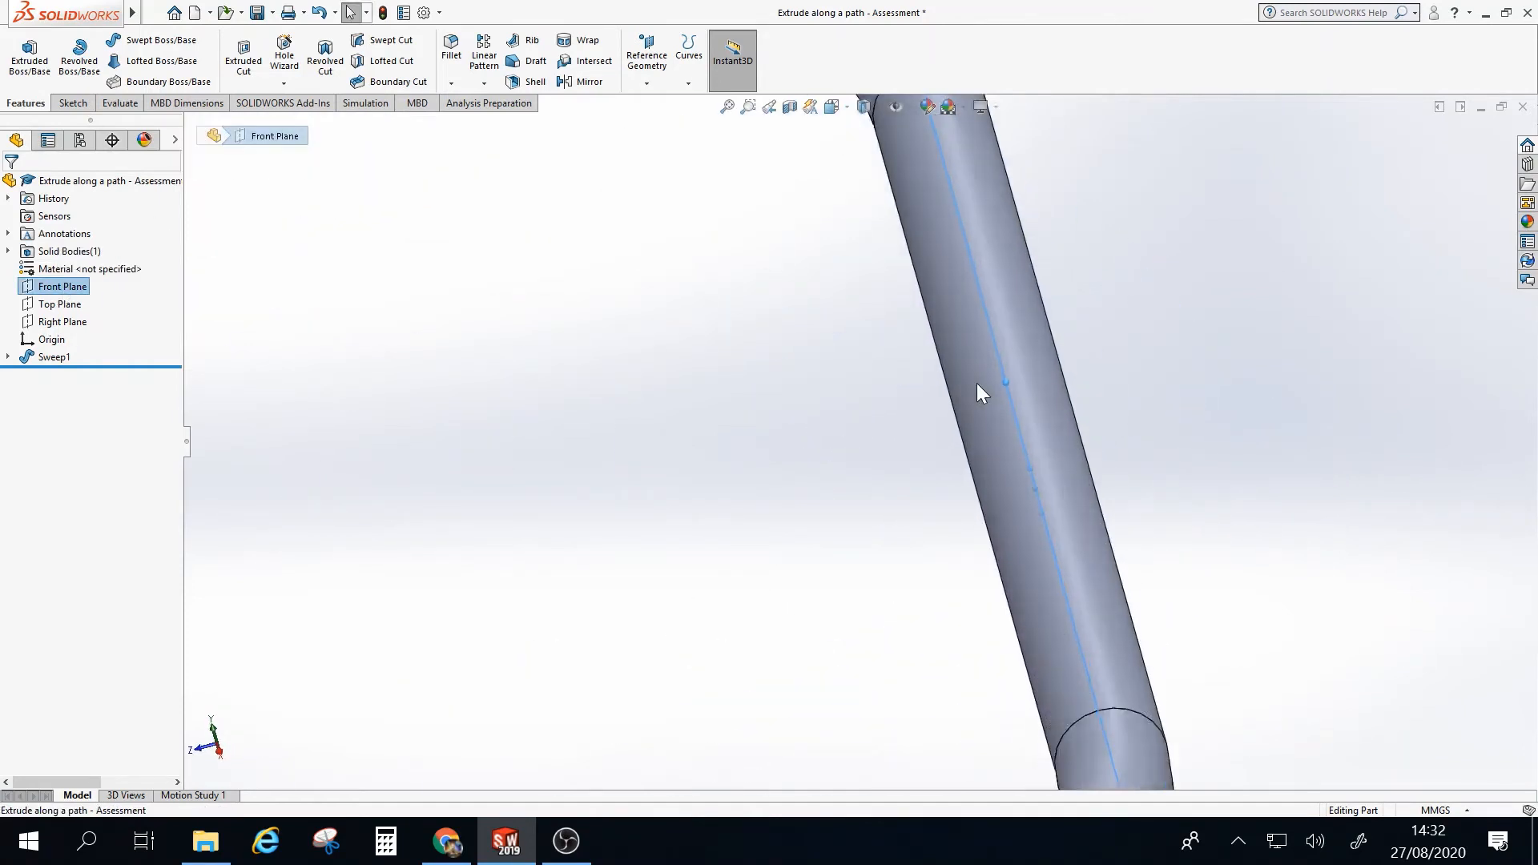
pyautogui.scroll(10, 979, 382)
pyautogui.moveTo(984, 383); pyautogui.dragTo(1006, 350, button='middle')
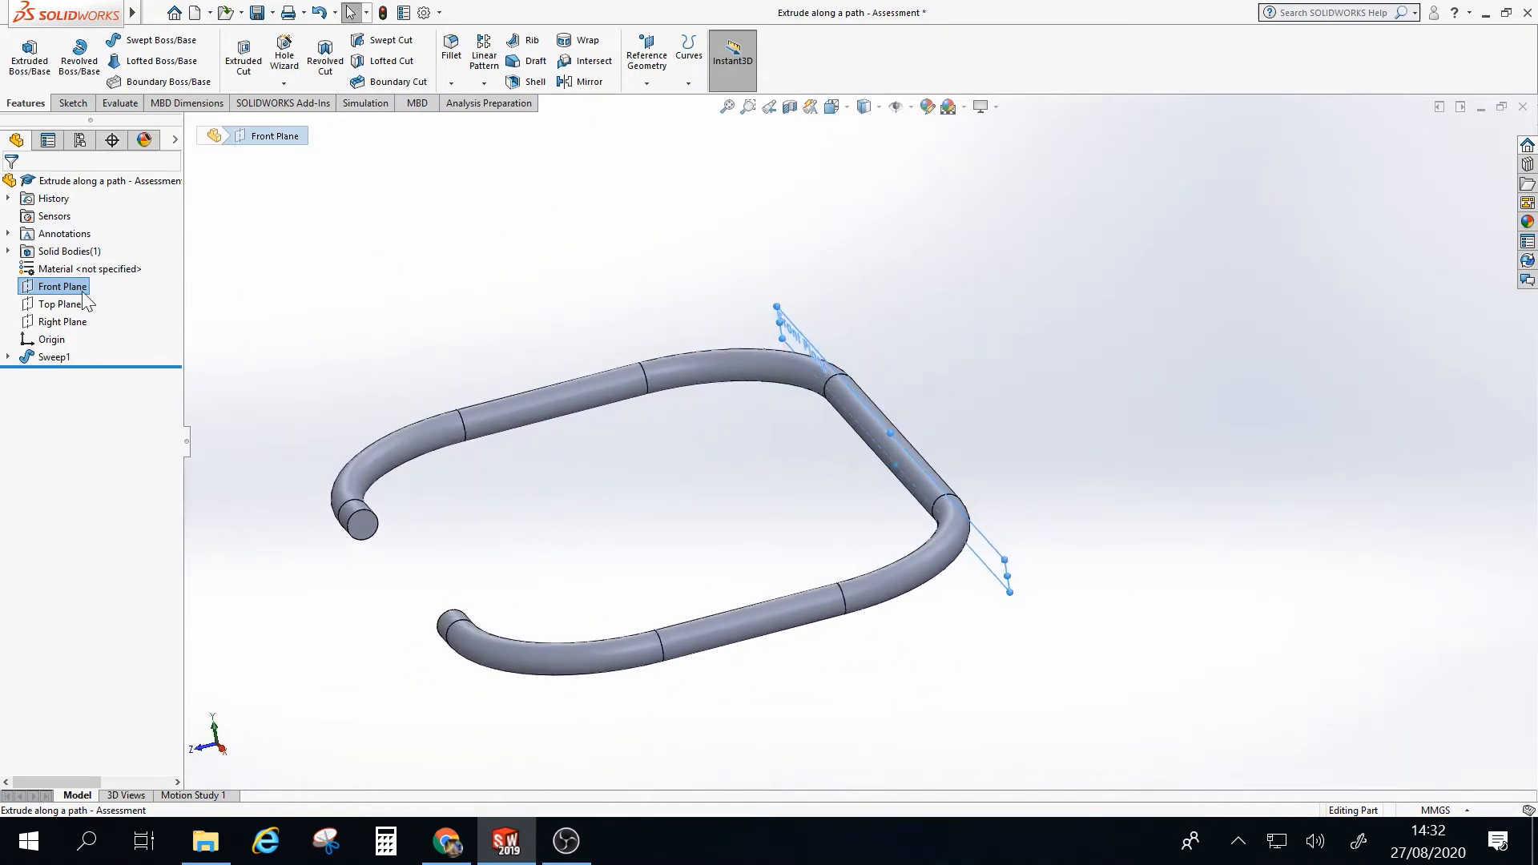
pyautogui.click(51, 339)
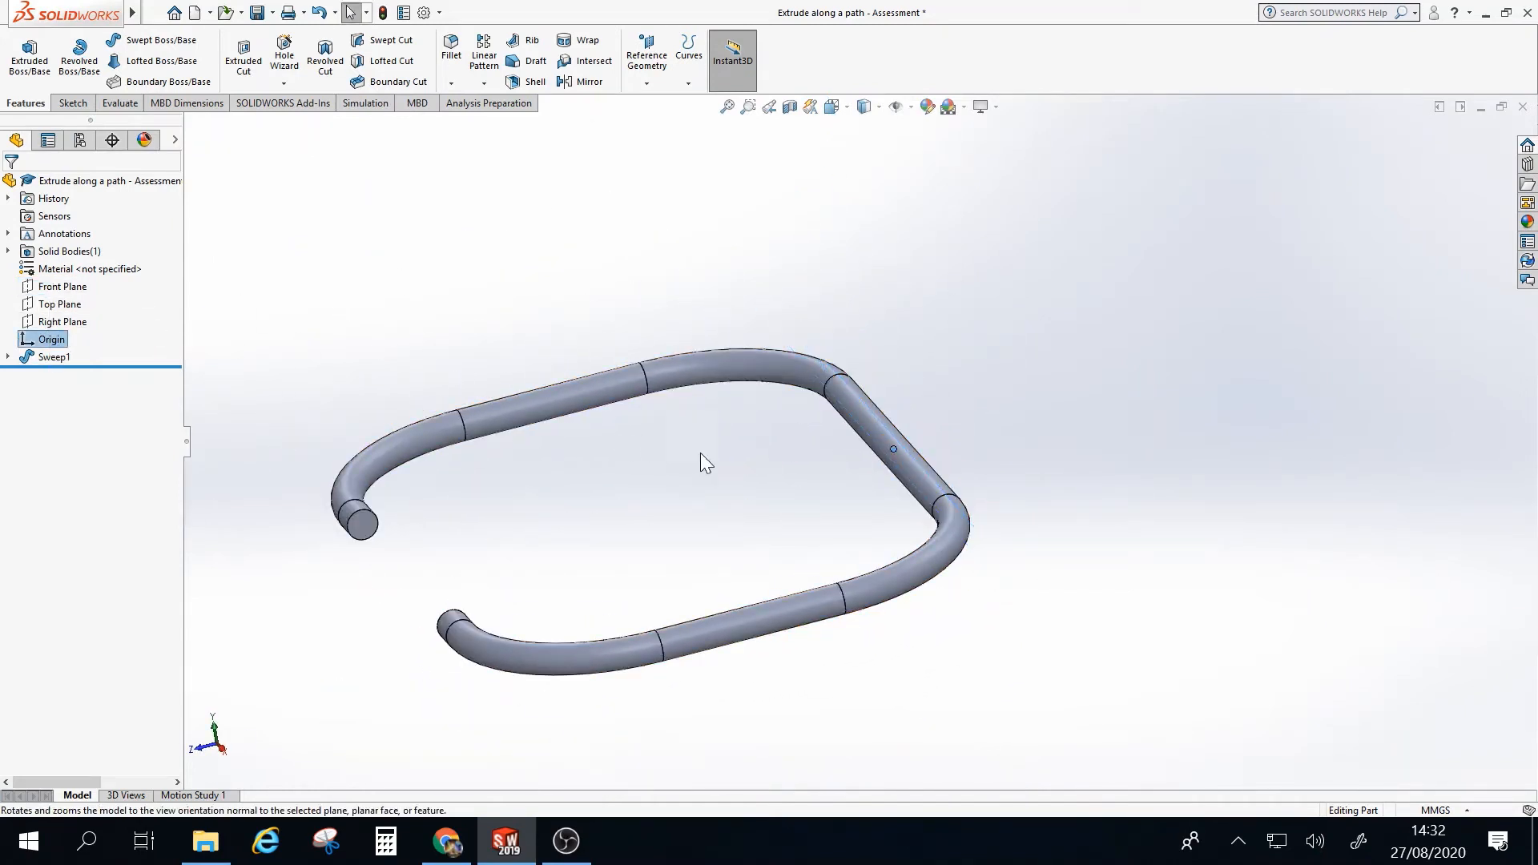
pyautogui.scroll(-8, 919, 464)
pyautogui.moveTo(927, 405)
pyautogui.mouseDown(button='middle')
pyautogui.moveTo(865, 405)
pyautogui.moveTo(872, 434)
pyautogui.moveTo(886, 388)
pyautogui.moveTo(907, 397)
pyautogui.mouseUp(button='middle')
pyautogui.scroll(5, 854, 425)
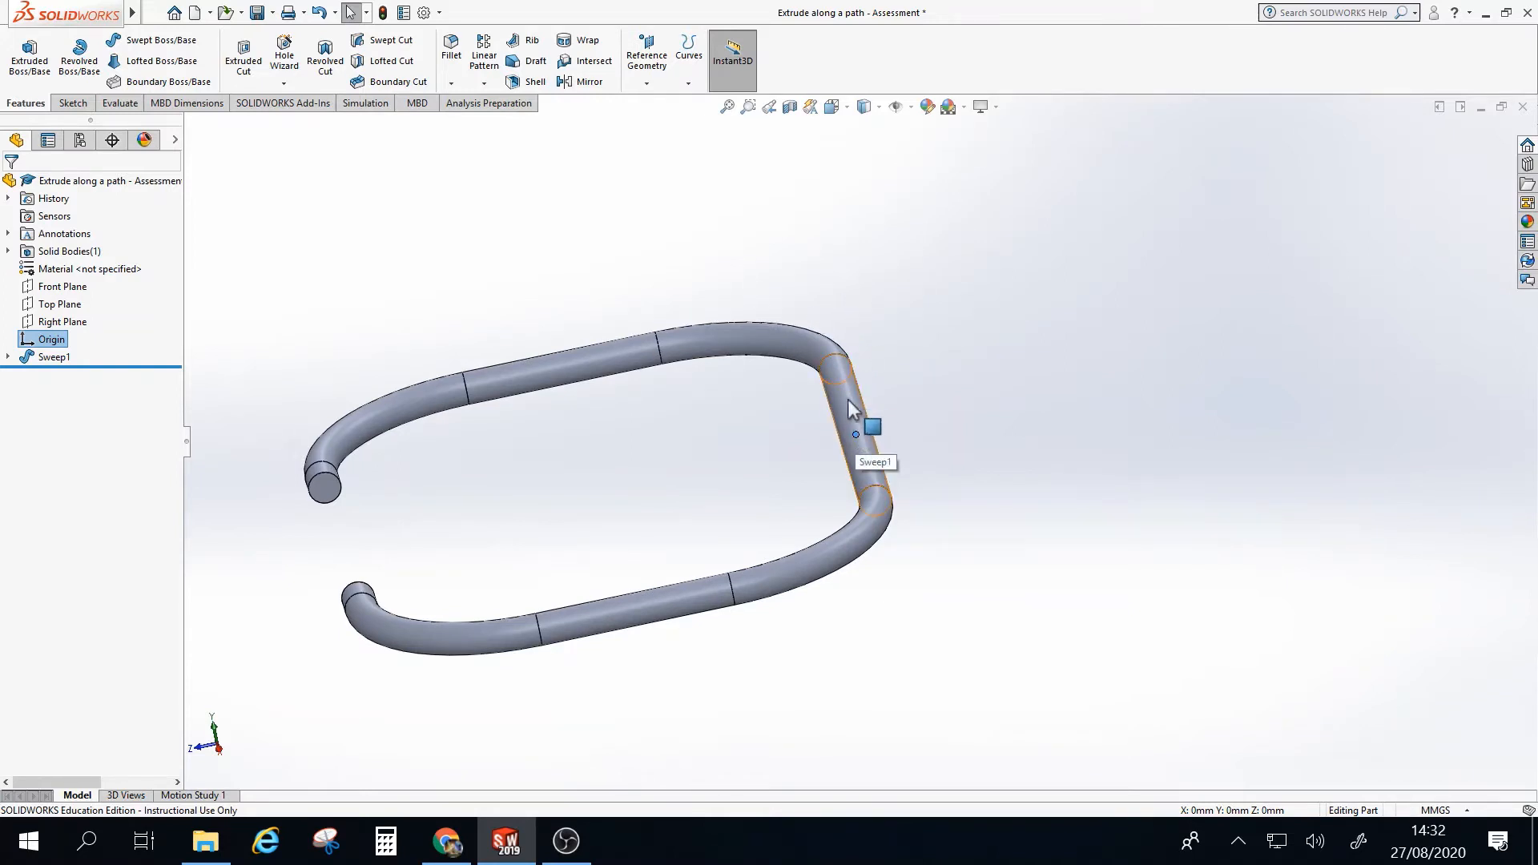
pyautogui.click(924, 386)
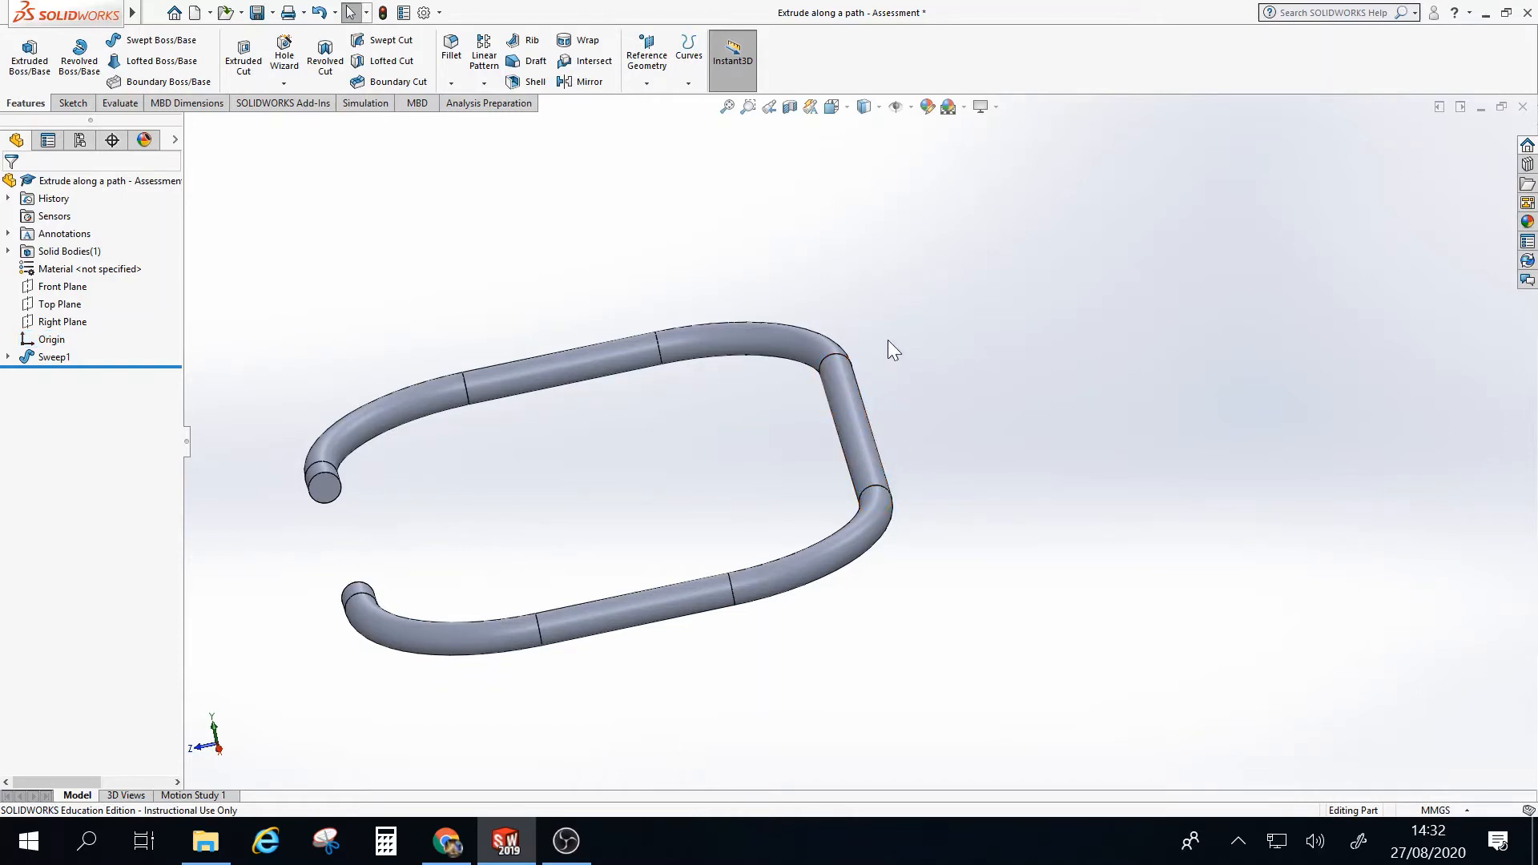
# Show the path sketch of the base tube's sweep
pyautogui.click(7, 358)
pyautogui.rightClick(90, 381)
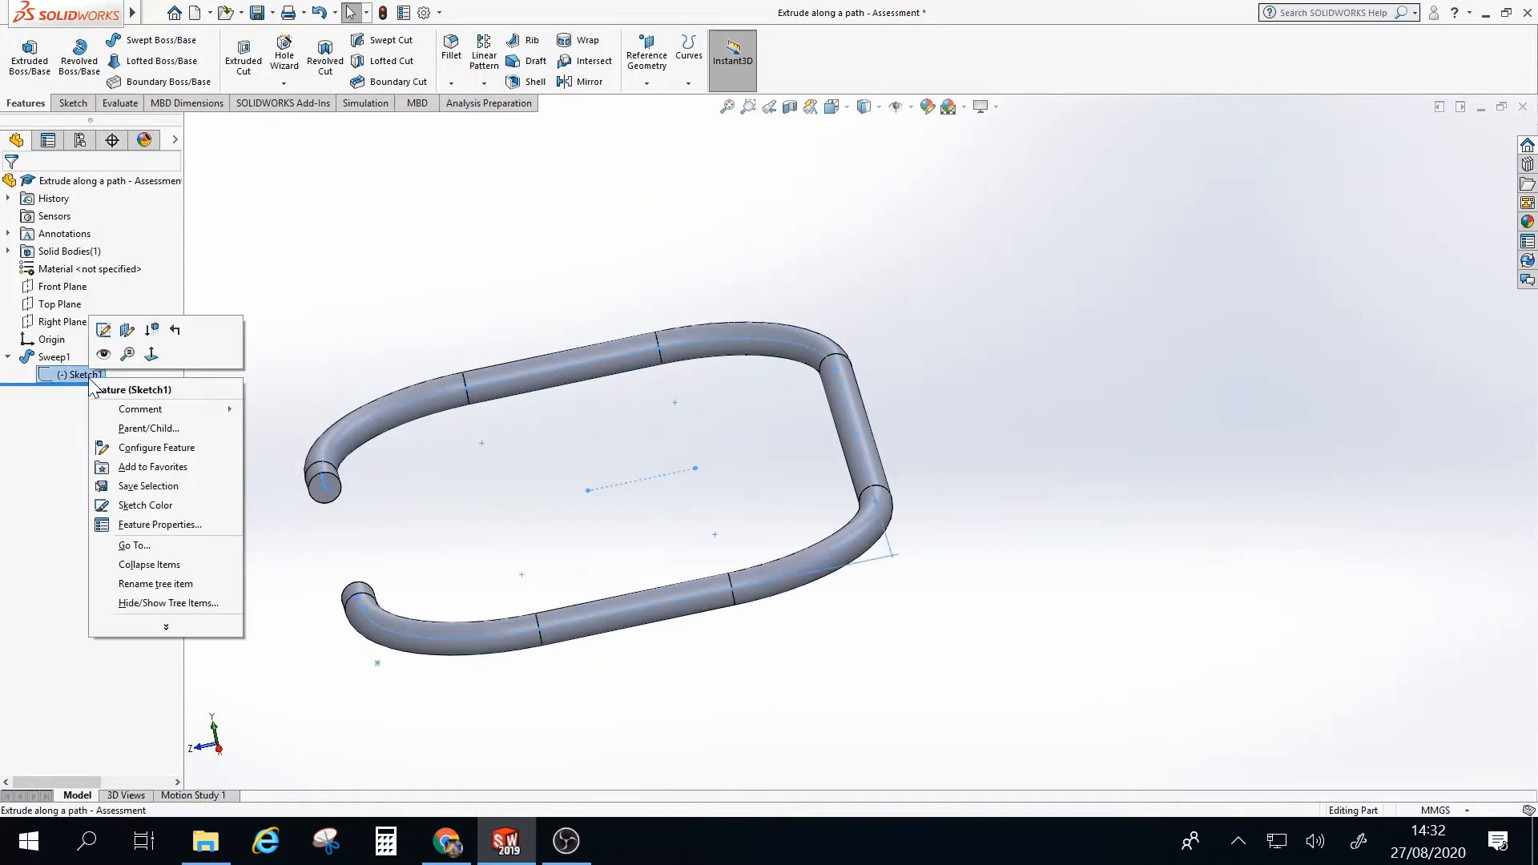
pyautogui.press('Escape')
pyautogui.scroll(-2, 1035, 445)
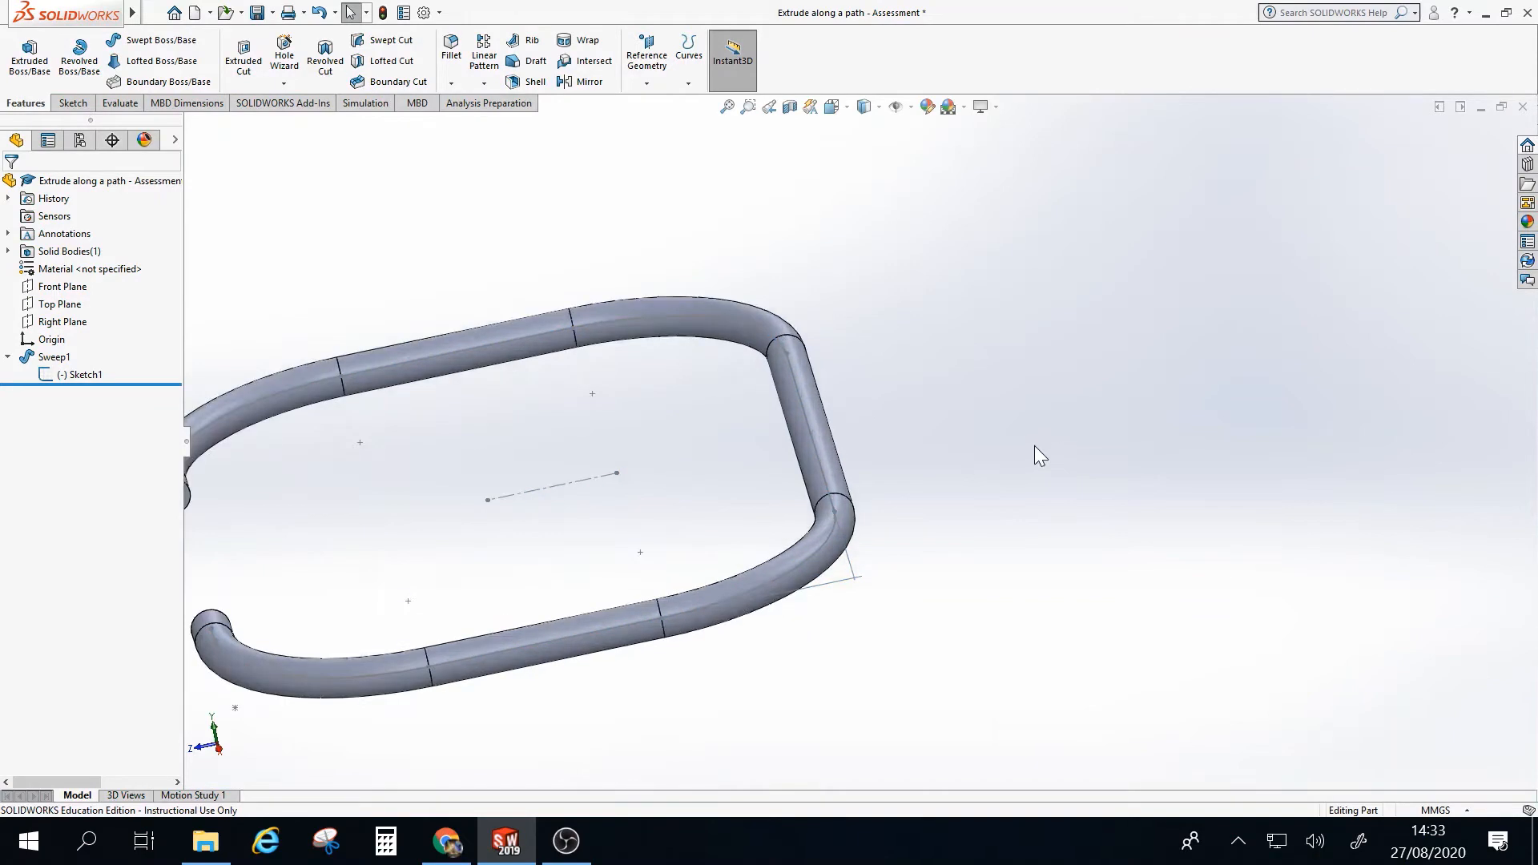
# Start a reference plane coincident with the path sketch's straight rear line, using the Front Plane as second reference
pyautogui.moveTo(1035, 445)
pyautogui.mouseDown(button='middle')
pyautogui.moveTo(931, 444)
pyautogui.moveTo(893, 464)
pyautogui.moveTo(921, 433)
pyautogui.moveTo(961, 464)
pyautogui.mouseUp(button='middle')
pyautogui.click(814, 414)
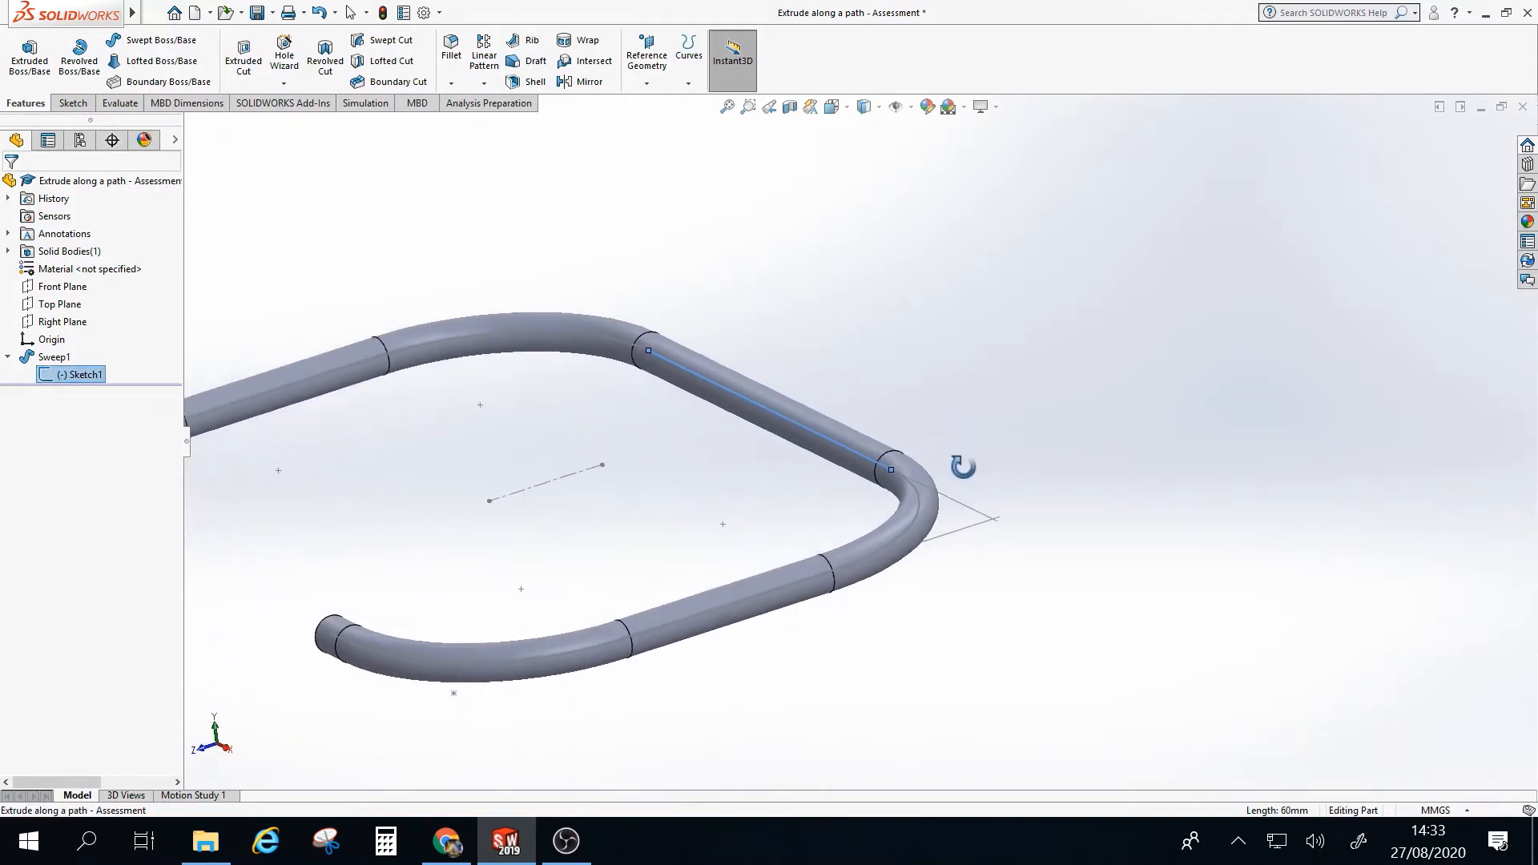
pyautogui.click(649, 65)
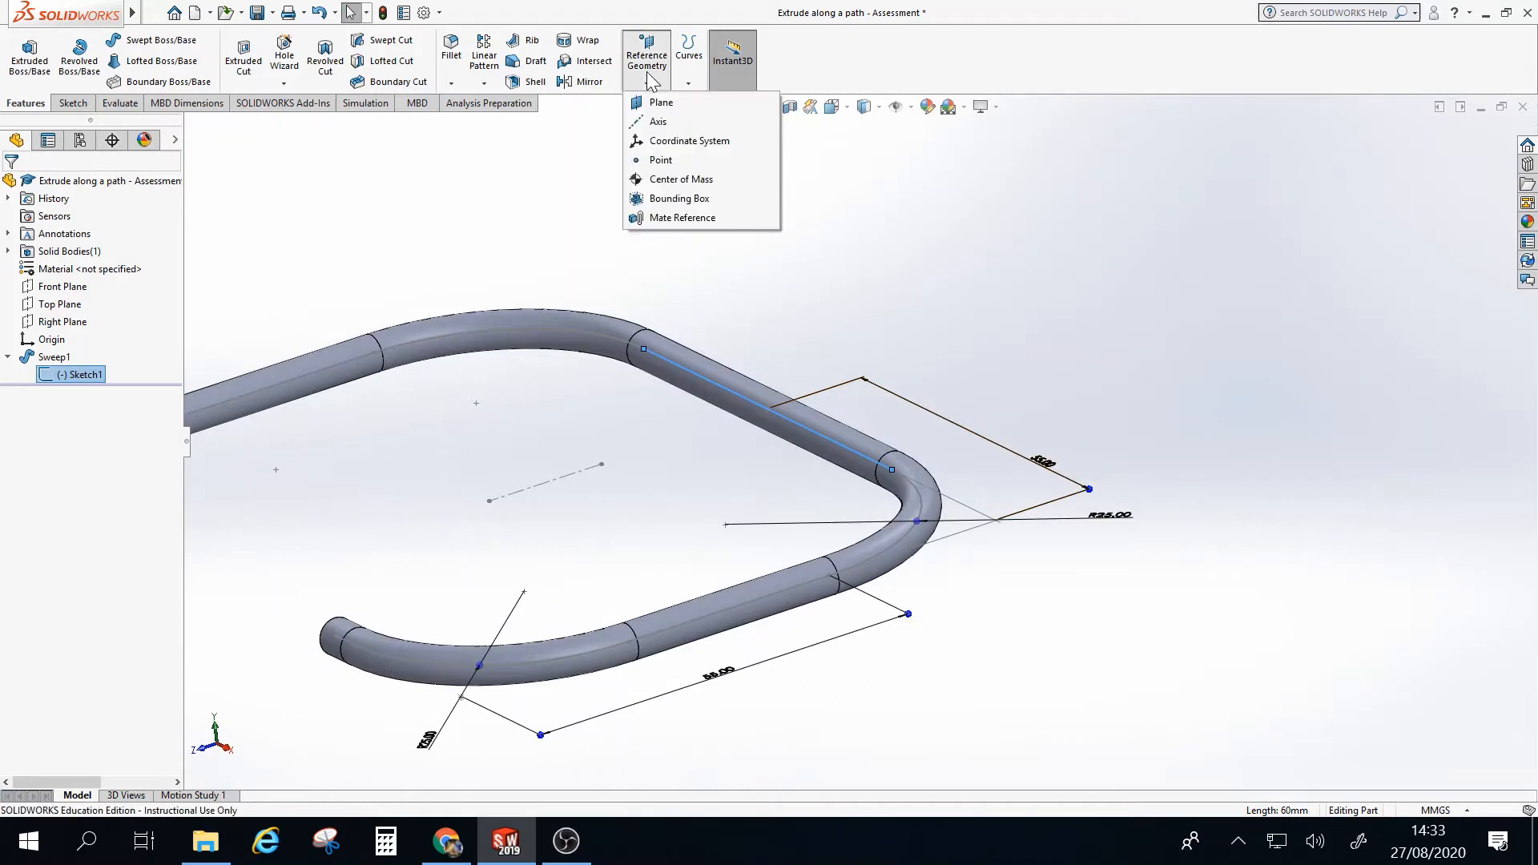
pyautogui.click(658, 102)
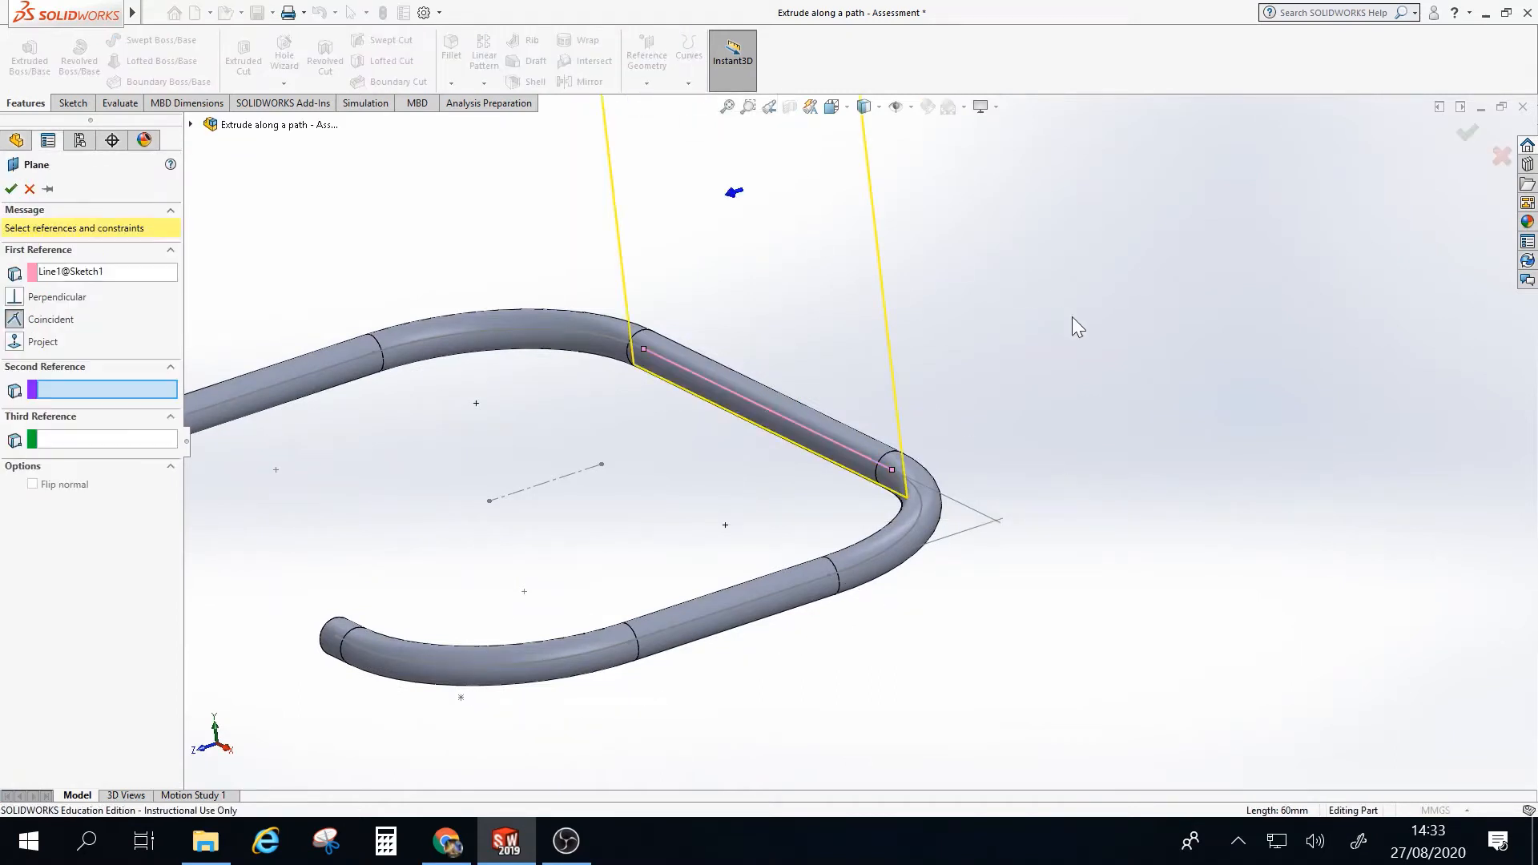
pyautogui.moveTo(1072, 316); pyautogui.dragTo(1063, 379, button='middle')
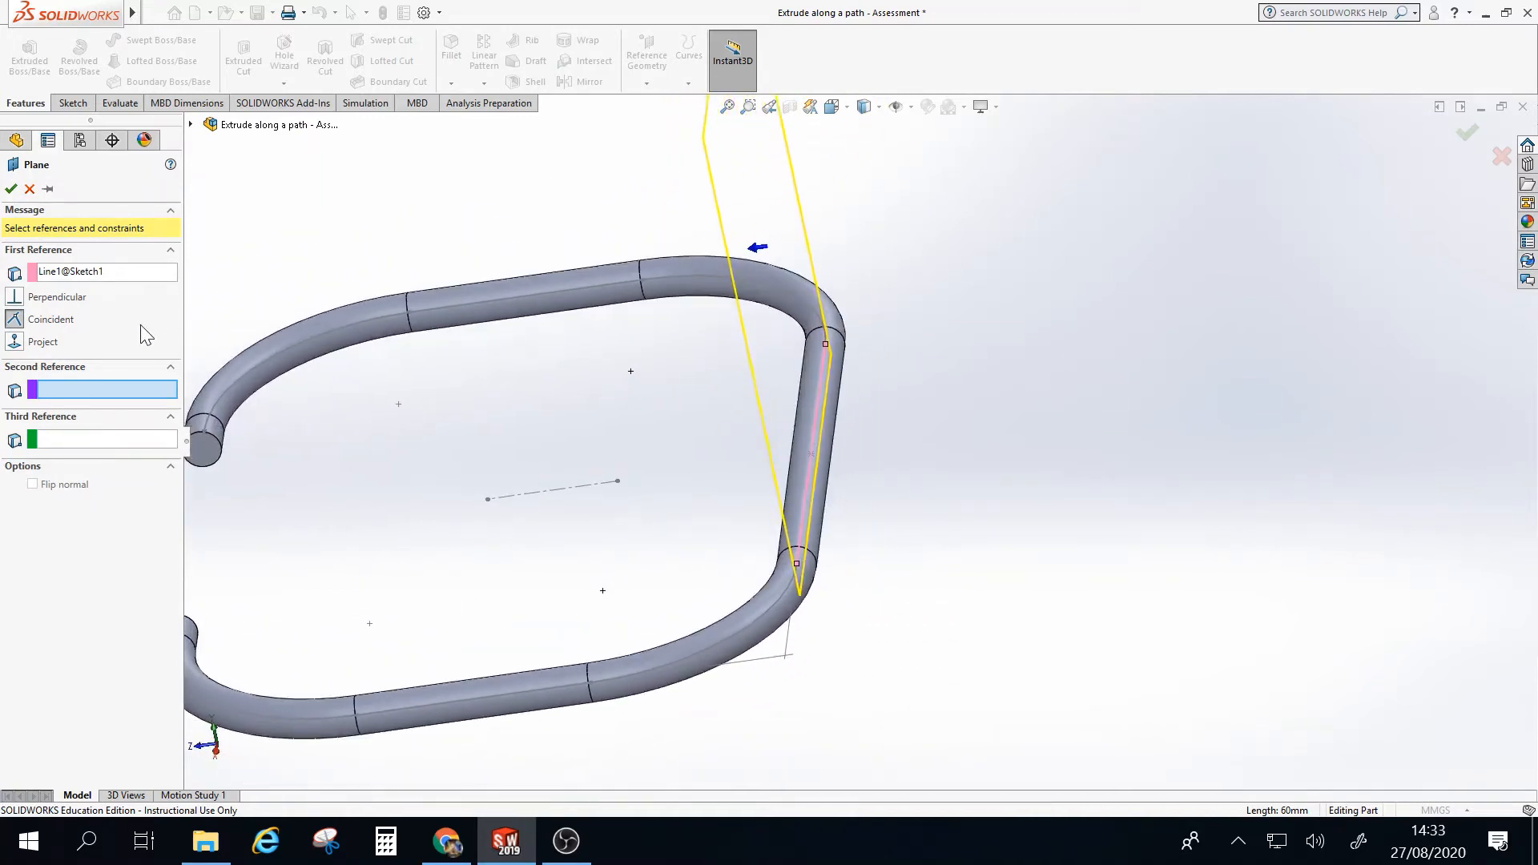
pyautogui.click(191, 125)
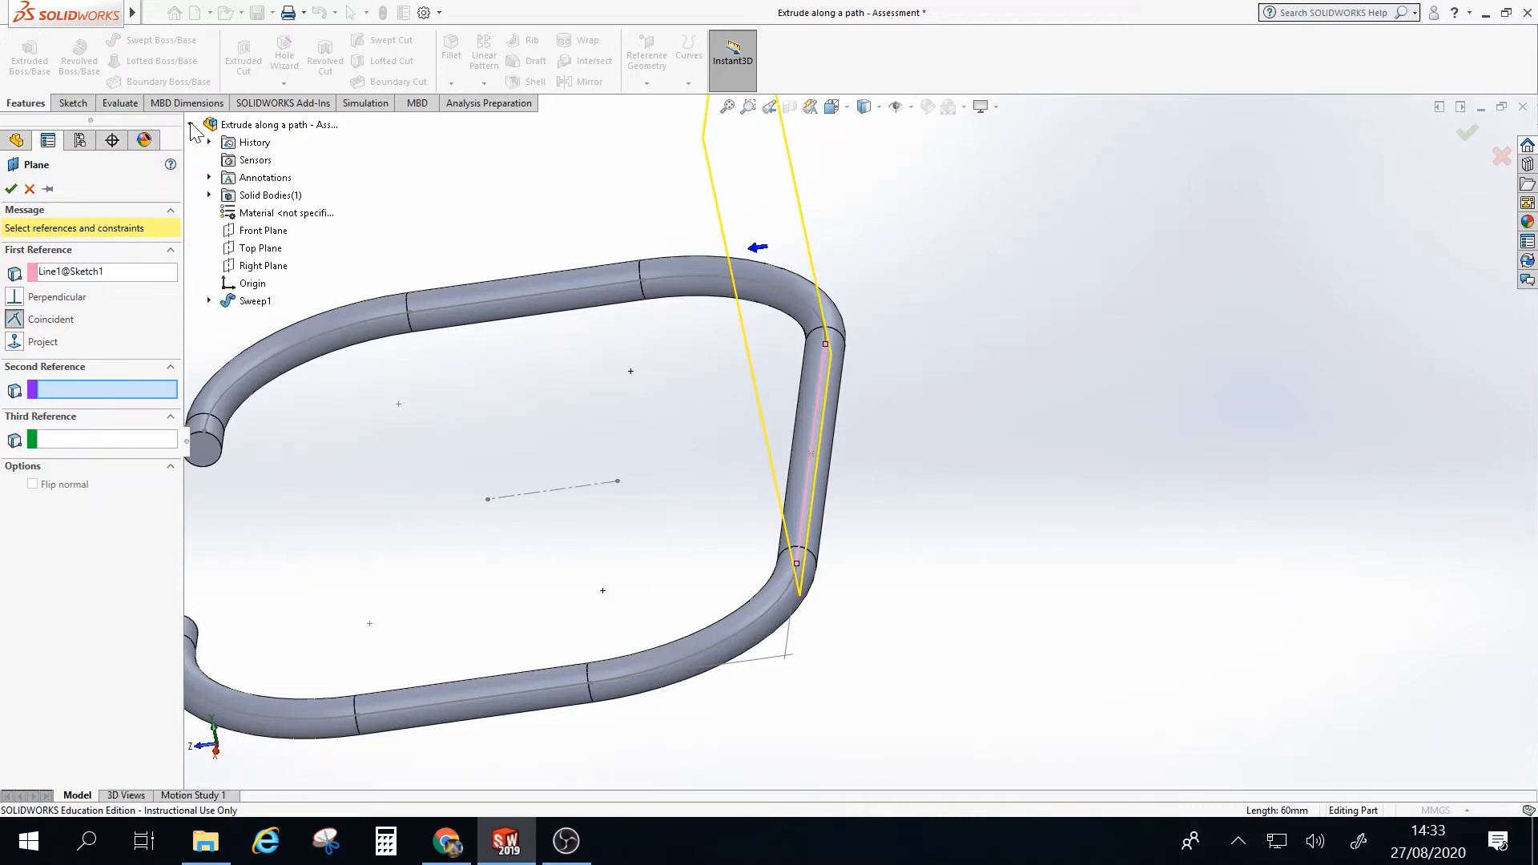
pyautogui.click(260, 232)
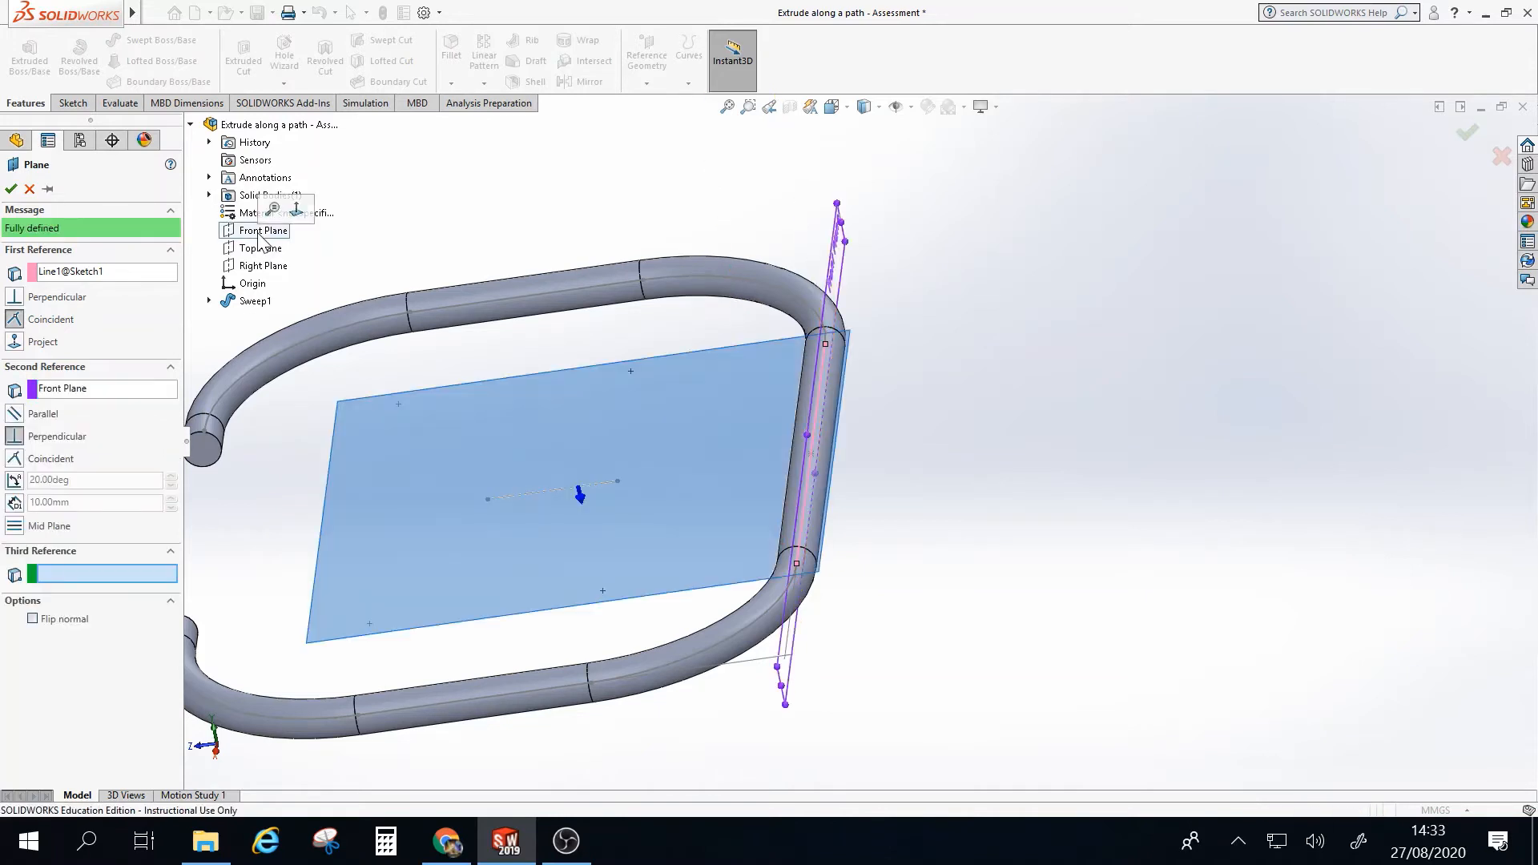
# Set the reference plane at 20 degrees to the Front Plane and create it
pyautogui.scroll(1, 474, 338)
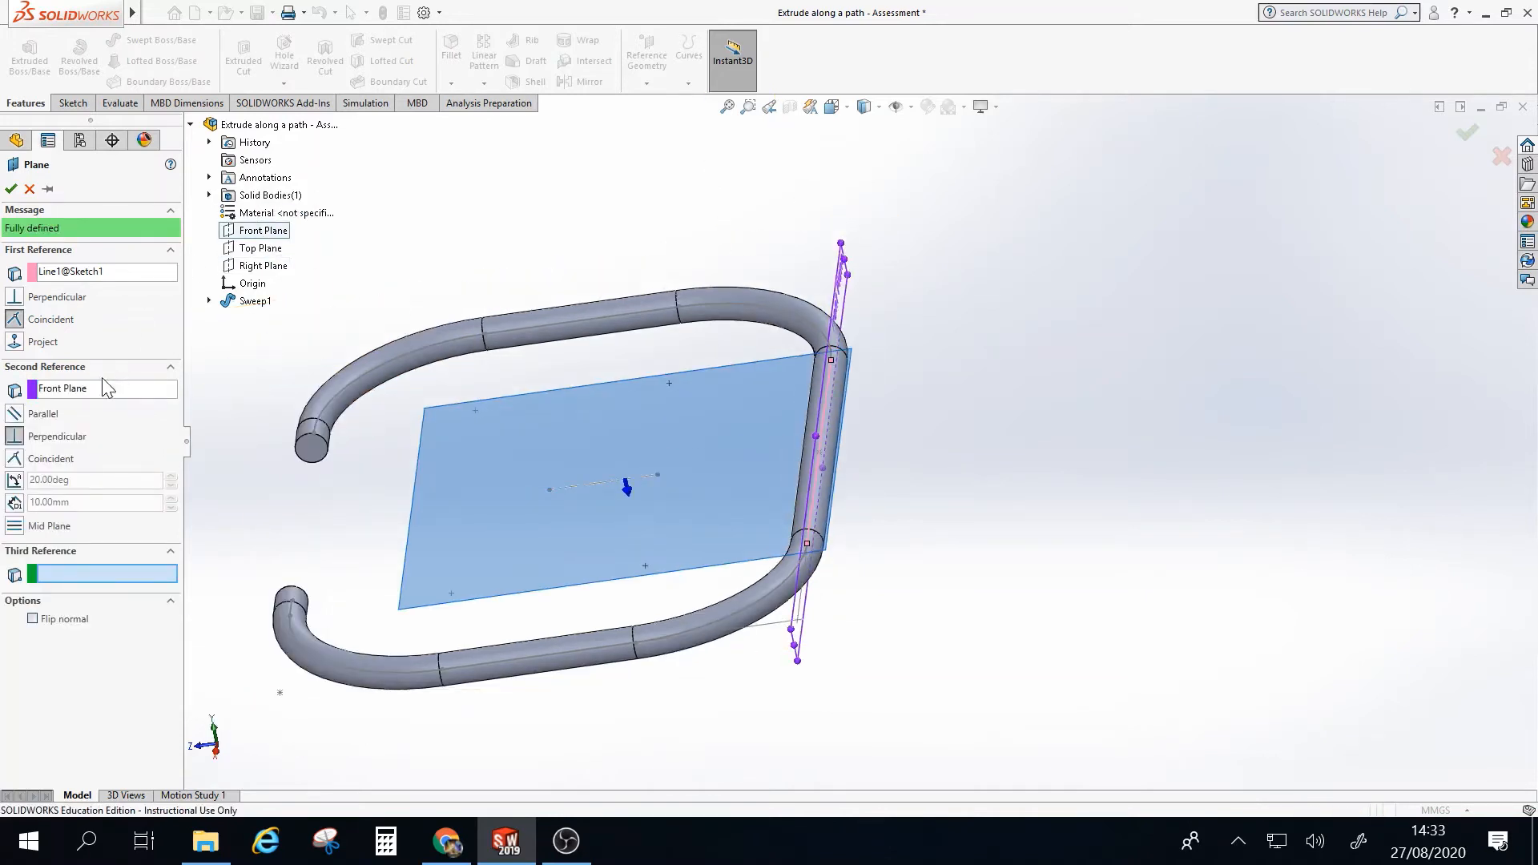
pyautogui.click(14, 481)
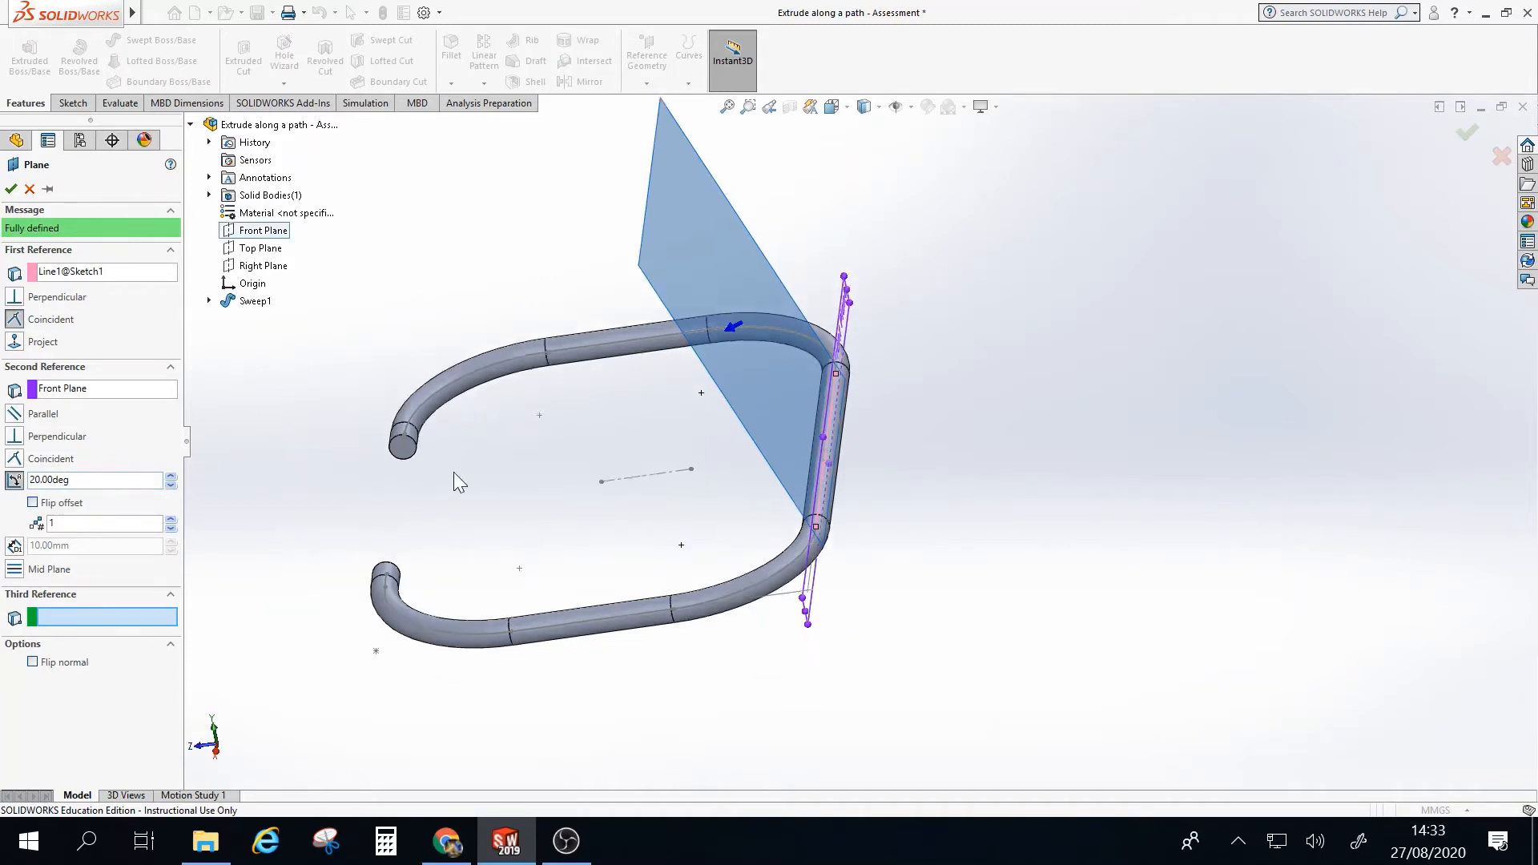
pyautogui.moveTo(453, 473); pyautogui.dragTo(520, 416, button='middle')
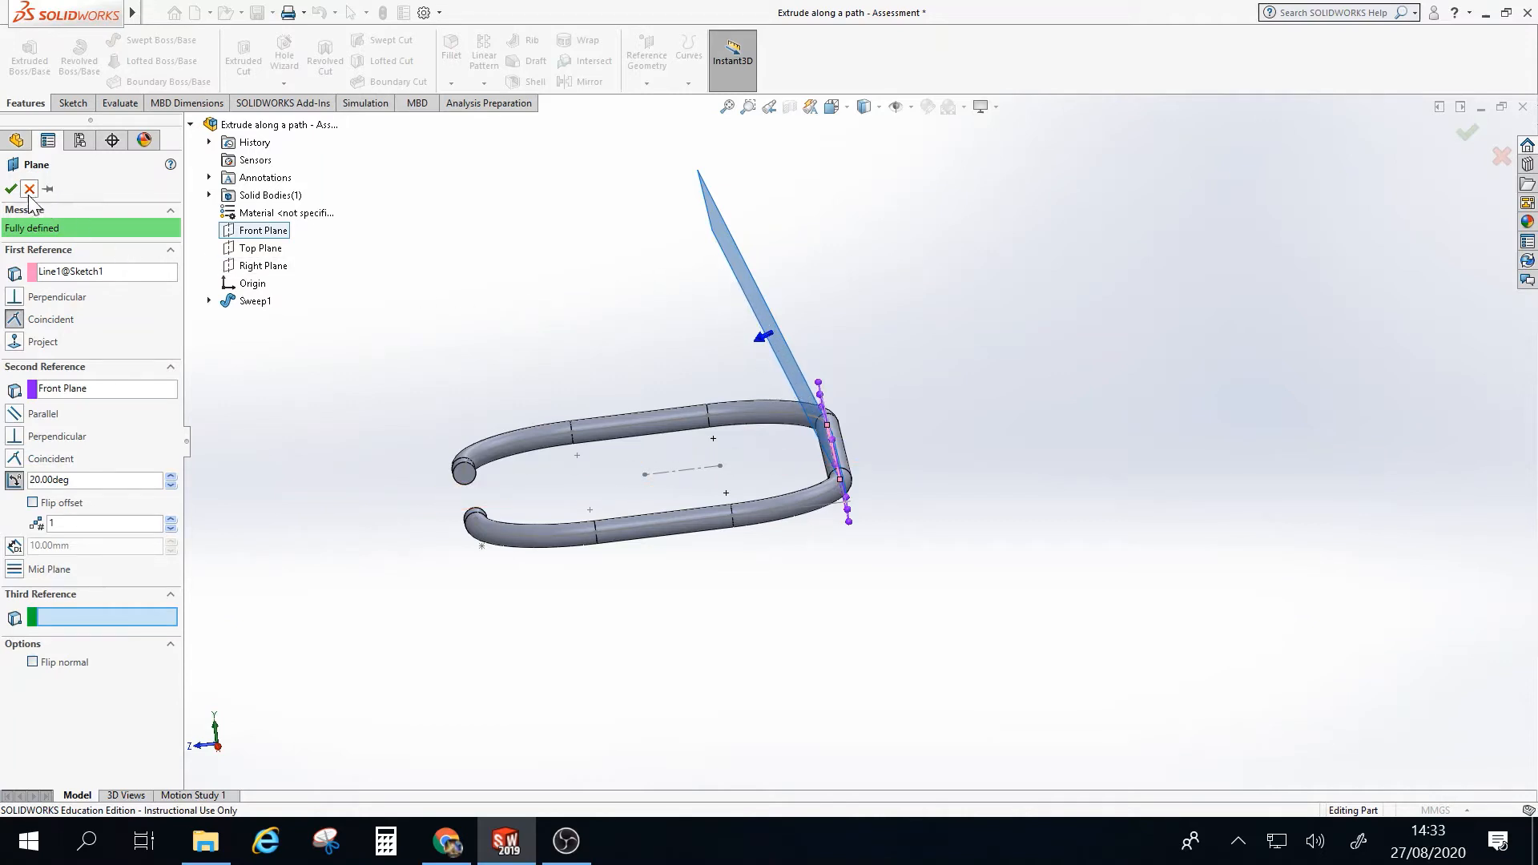
pyautogui.rightClick(400, 223)
pyautogui.moveTo(921, 354); pyautogui.dragTo(889, 476, button='middle')
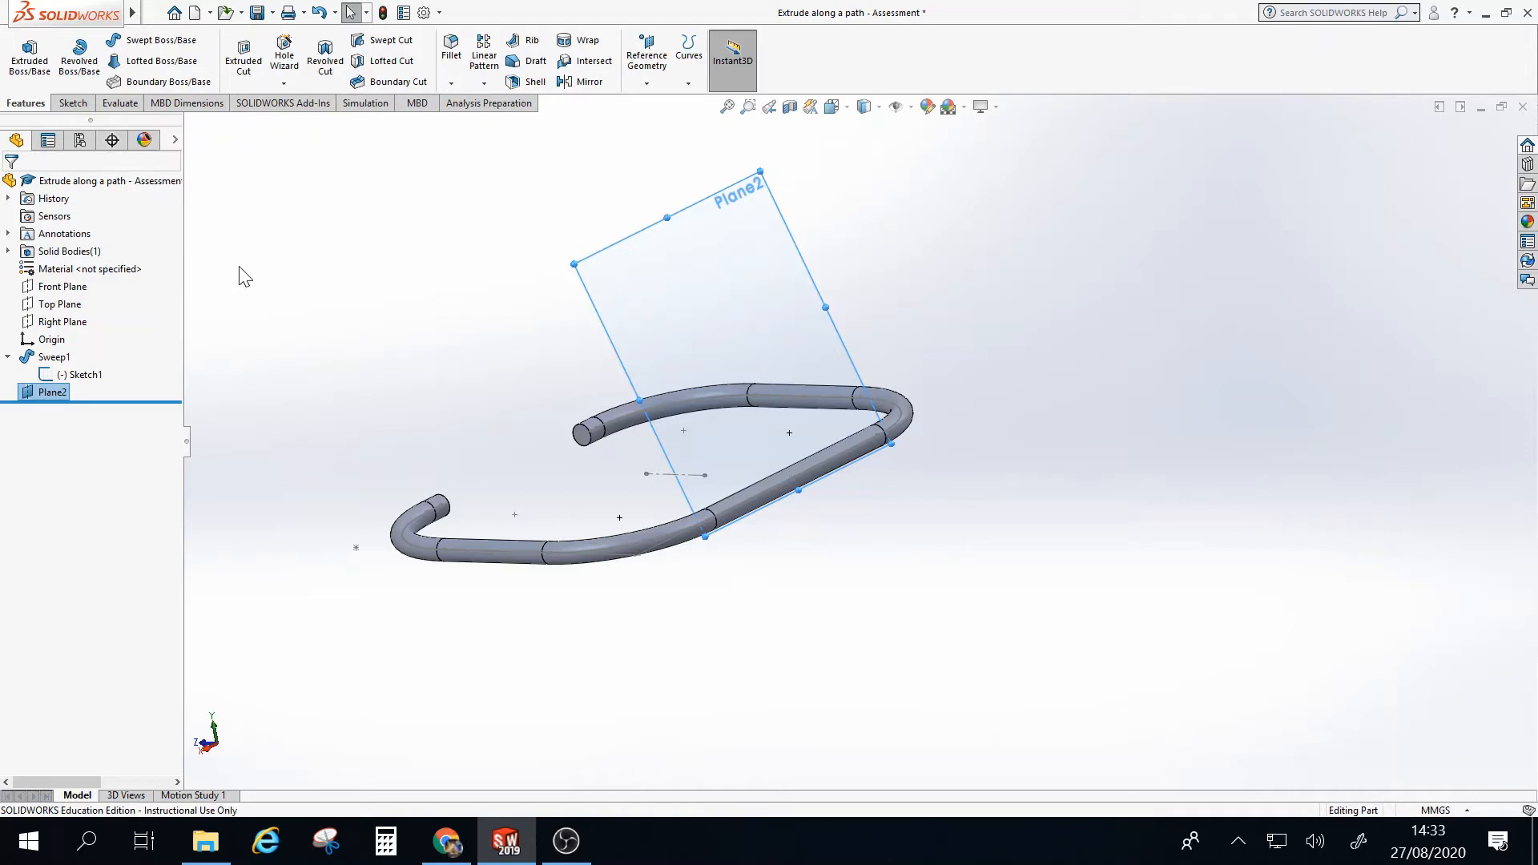
# On the angled plane, sketch connected lines from the origin: about 15 mm outward, 46 mm up, outward again, 37 mm up, and back inward
pyautogui.click(80, 106)
pyautogui.hotkey('ctrl', '8')
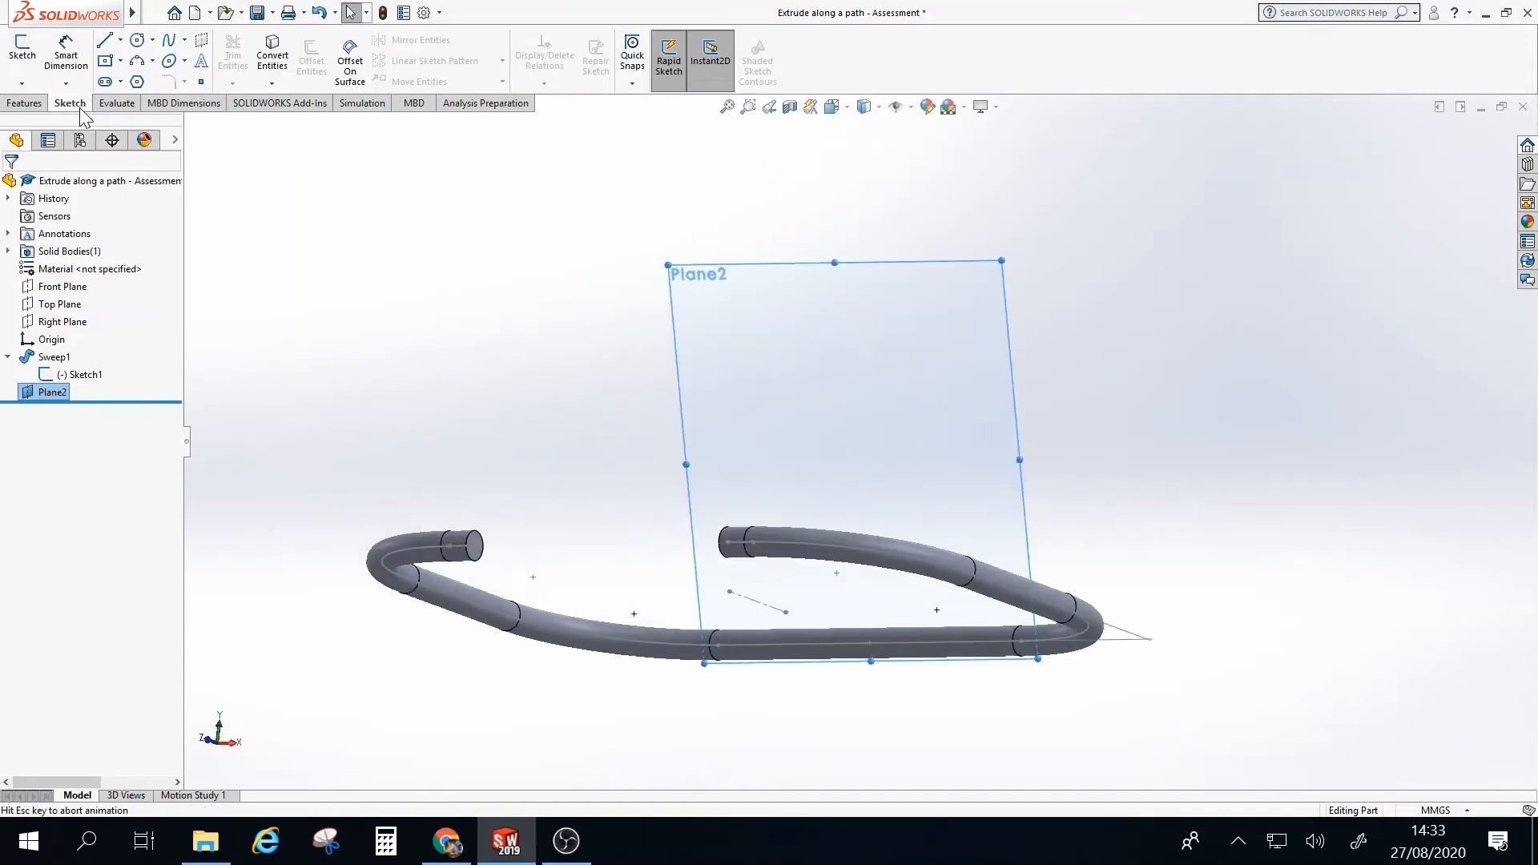
pyautogui.hotkey('ctrl', '8')
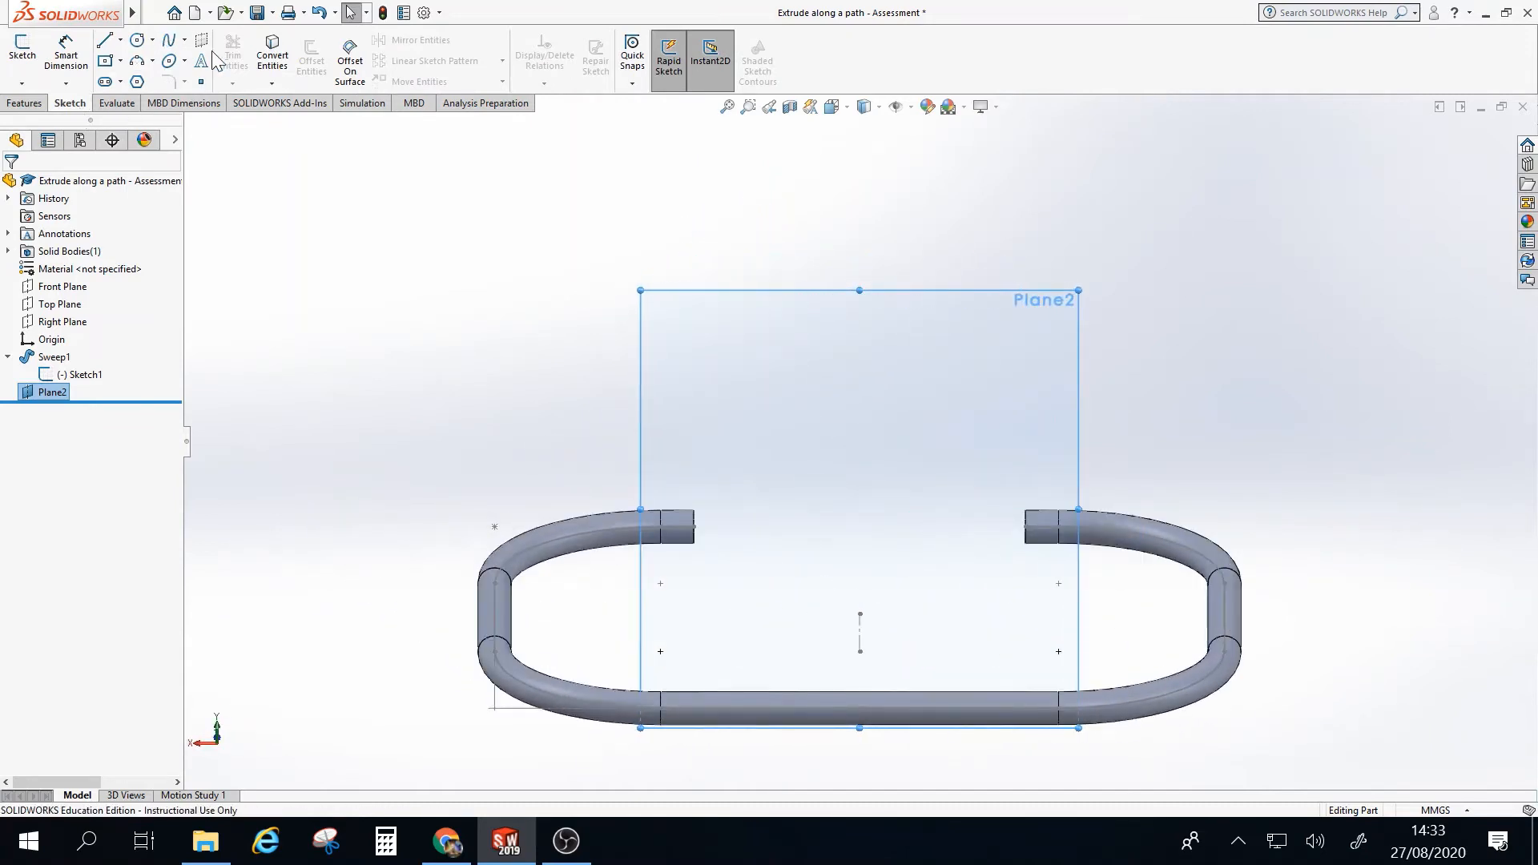
pyautogui.click(105, 41)
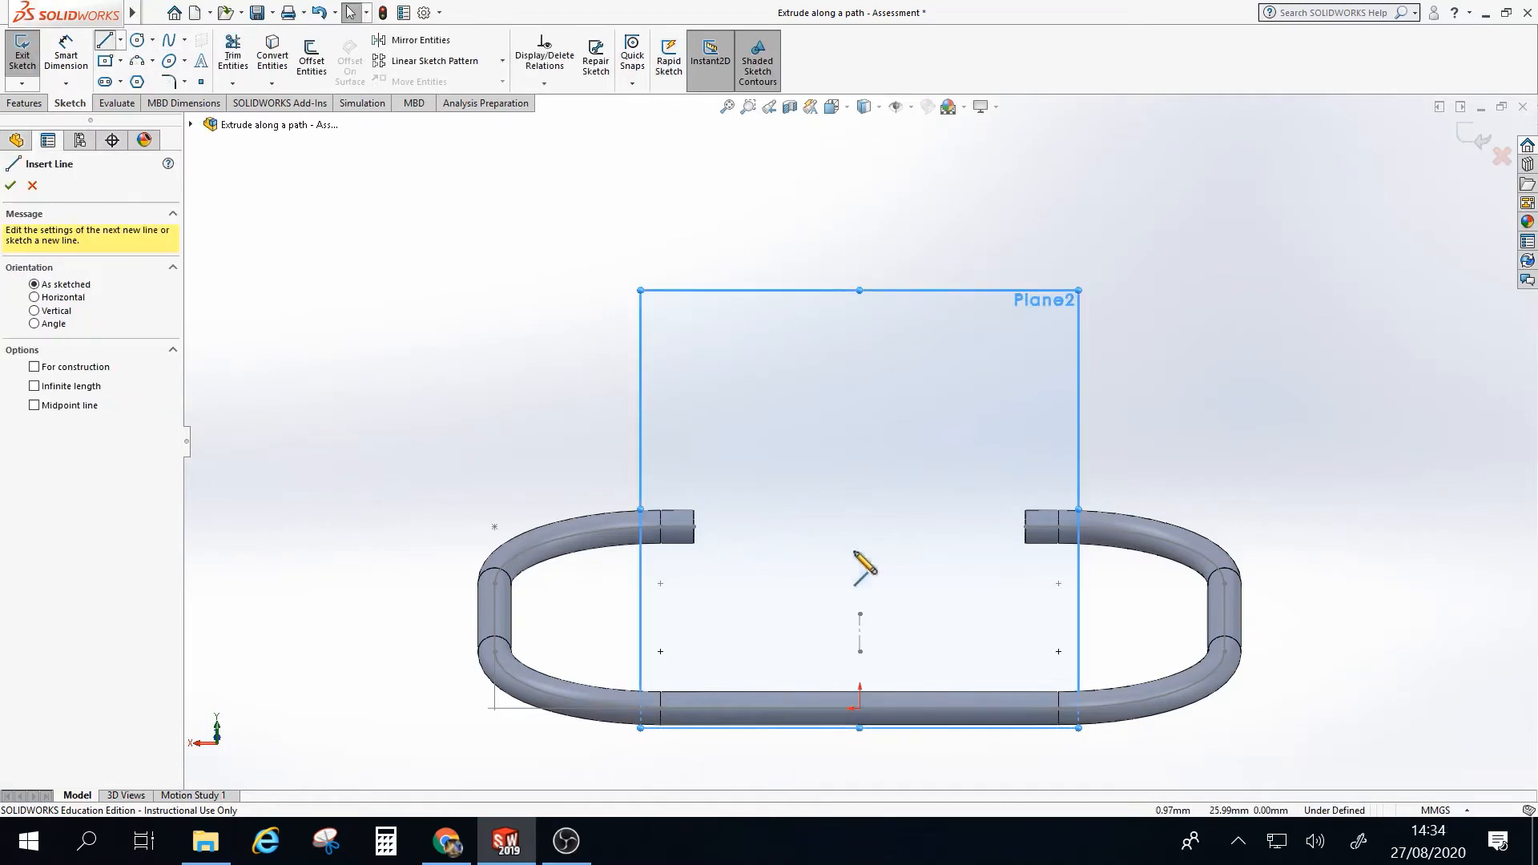
pyautogui.click(860, 709)
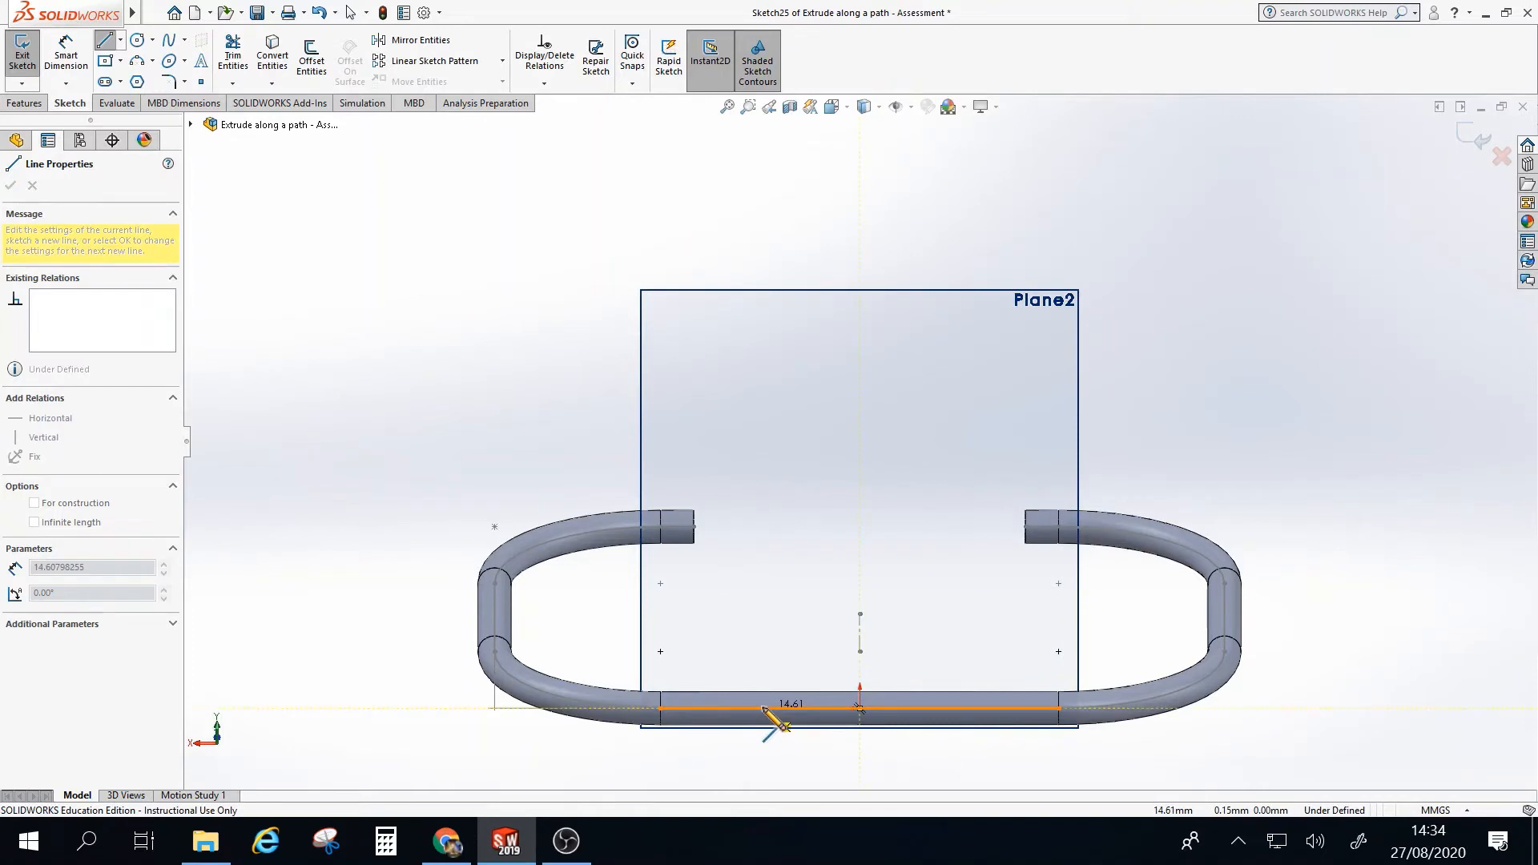
pyautogui.click(764, 708)
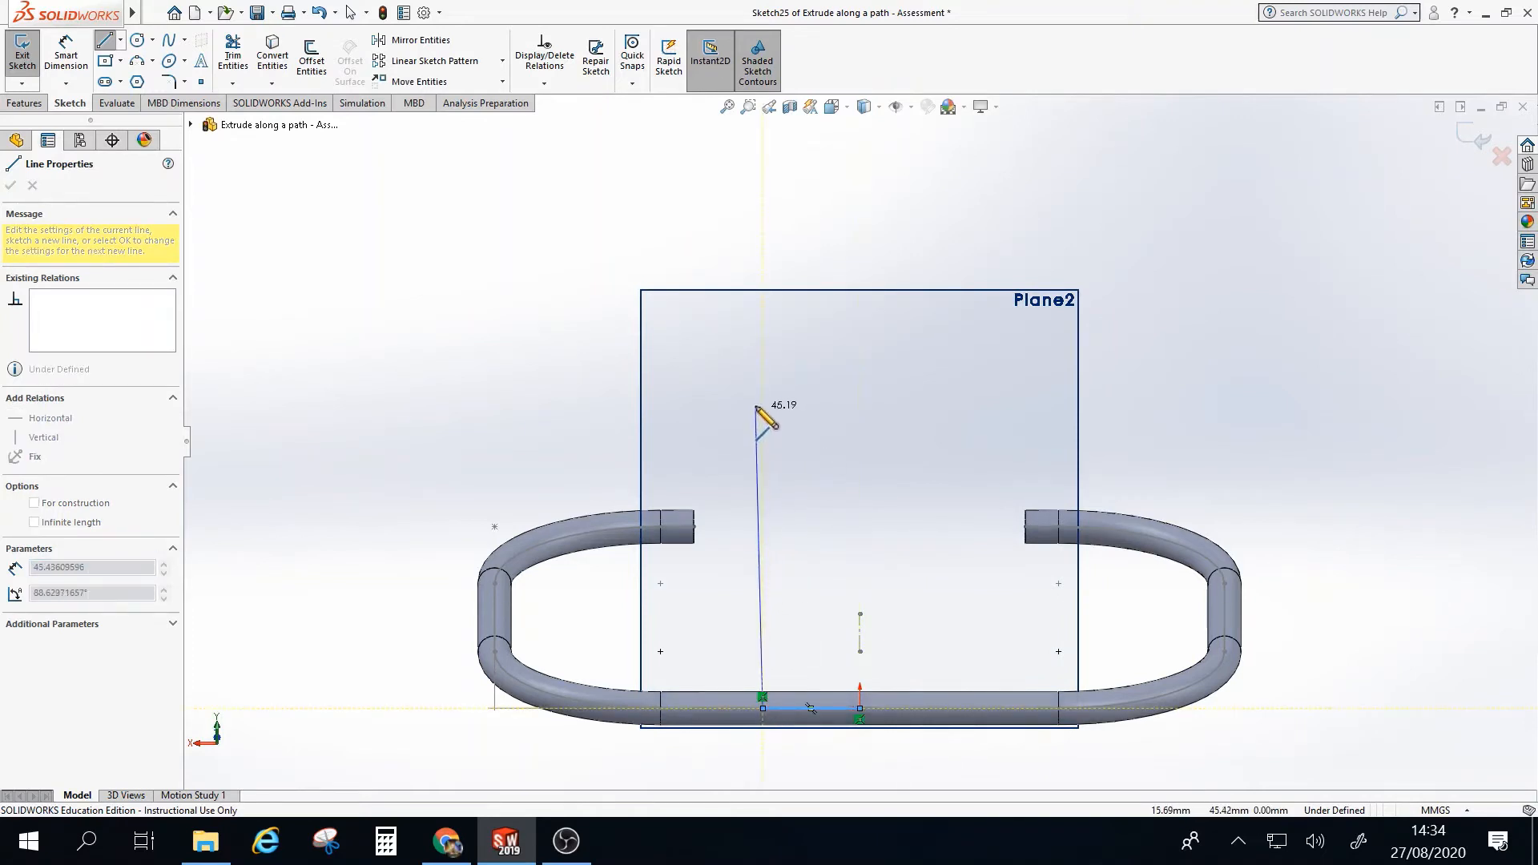
pyautogui.click(763, 403)
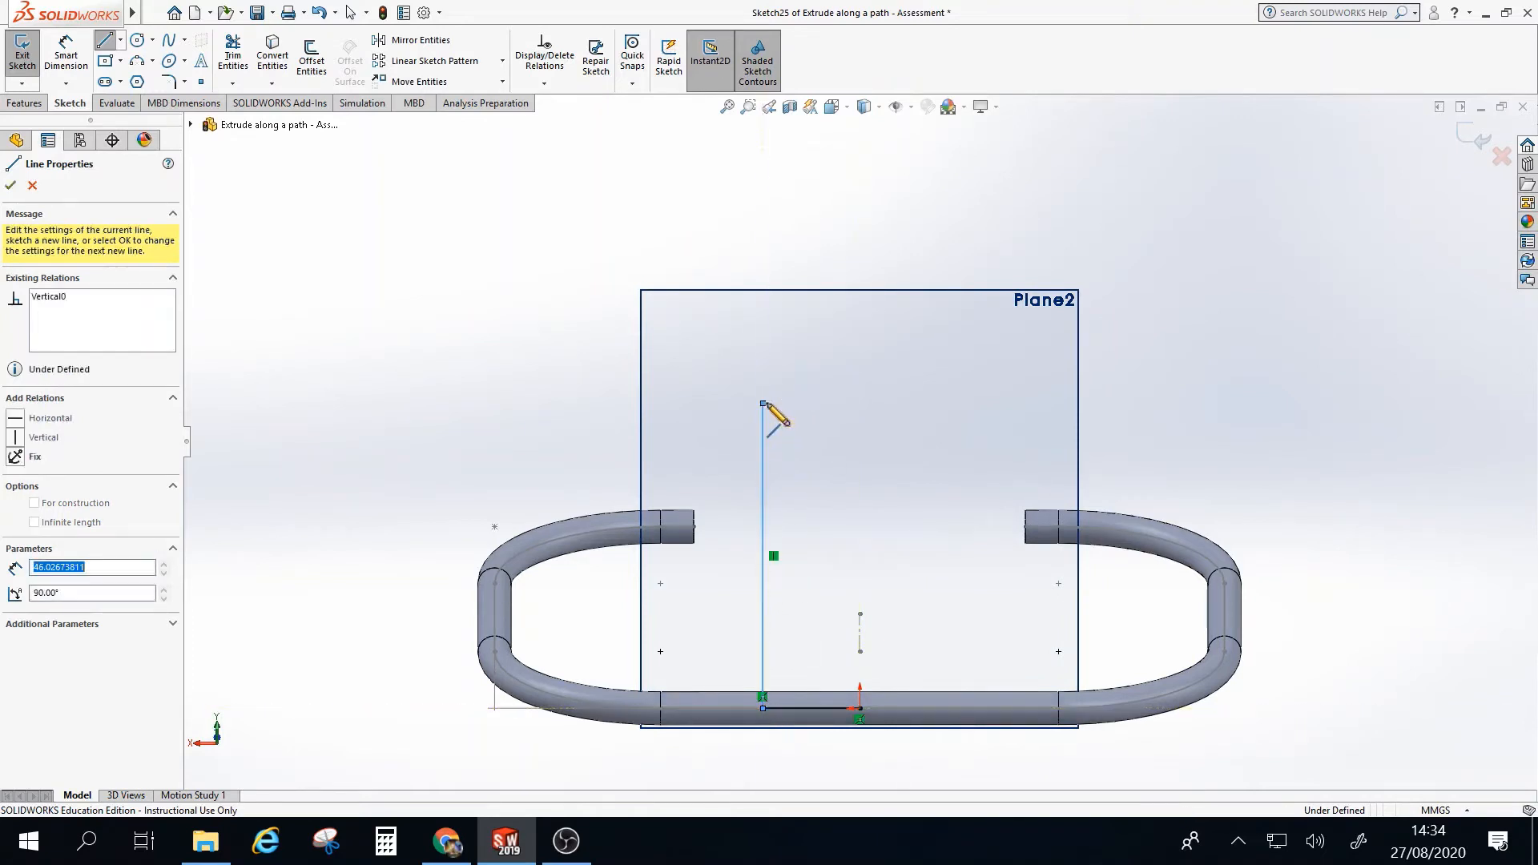
pyautogui.click(591, 403)
pyautogui.click(591, 154)
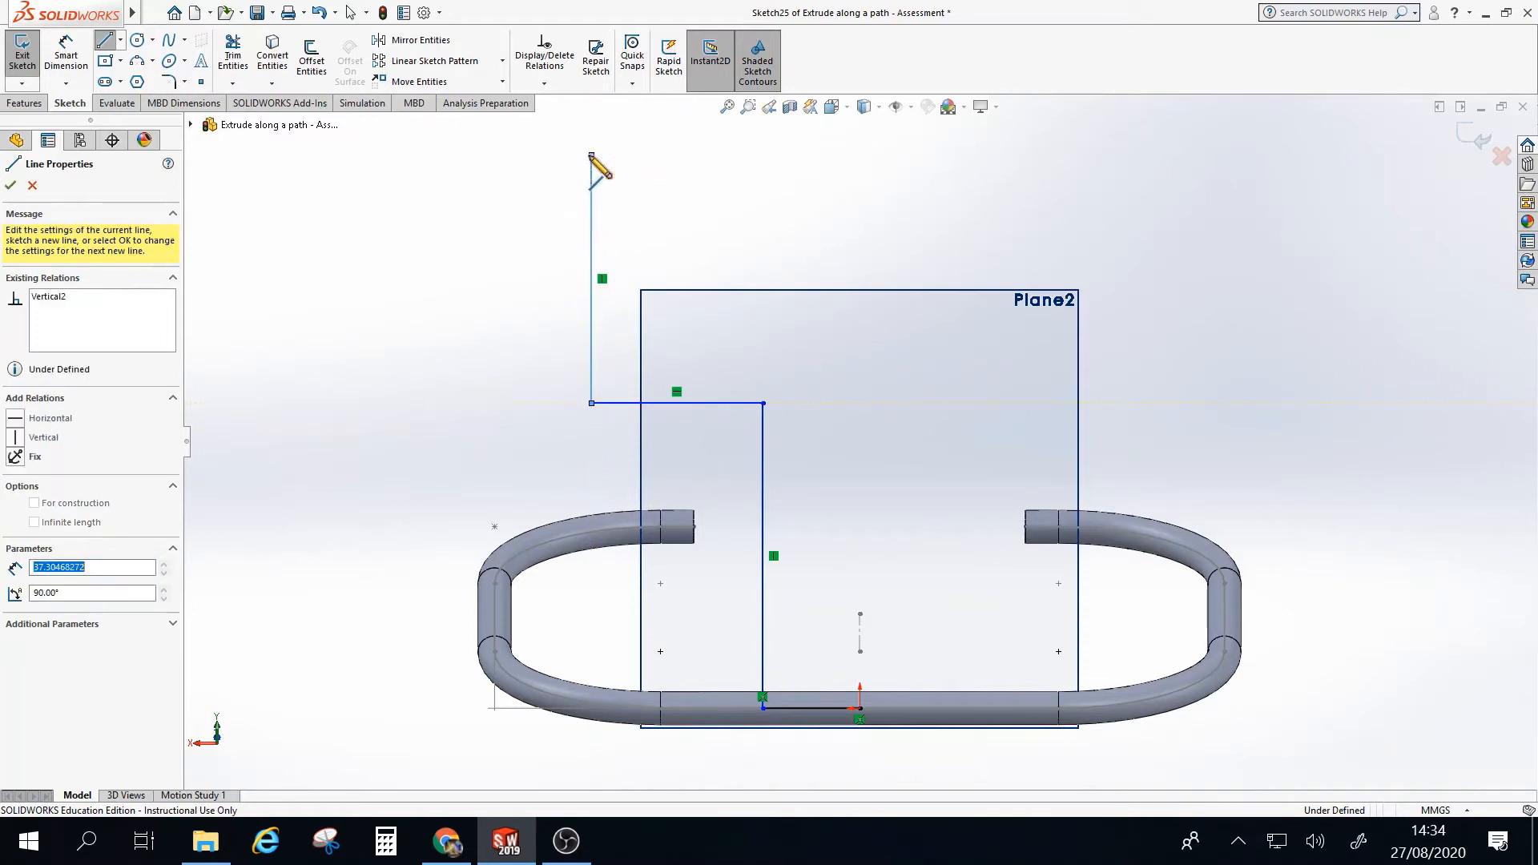
pyautogui.doubleClick(802, 157)
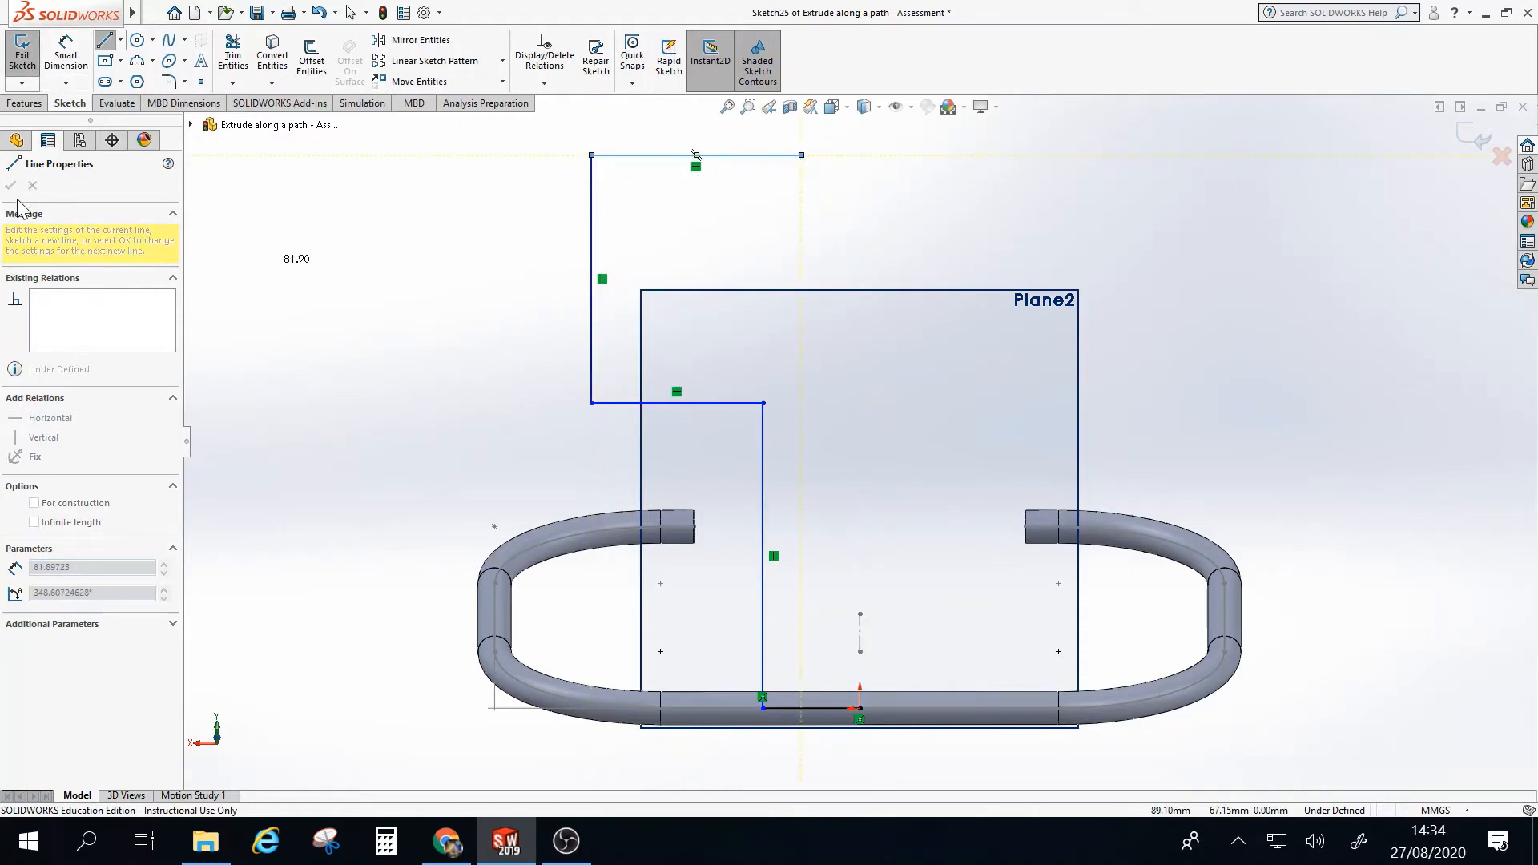
pyautogui.press('Escape')
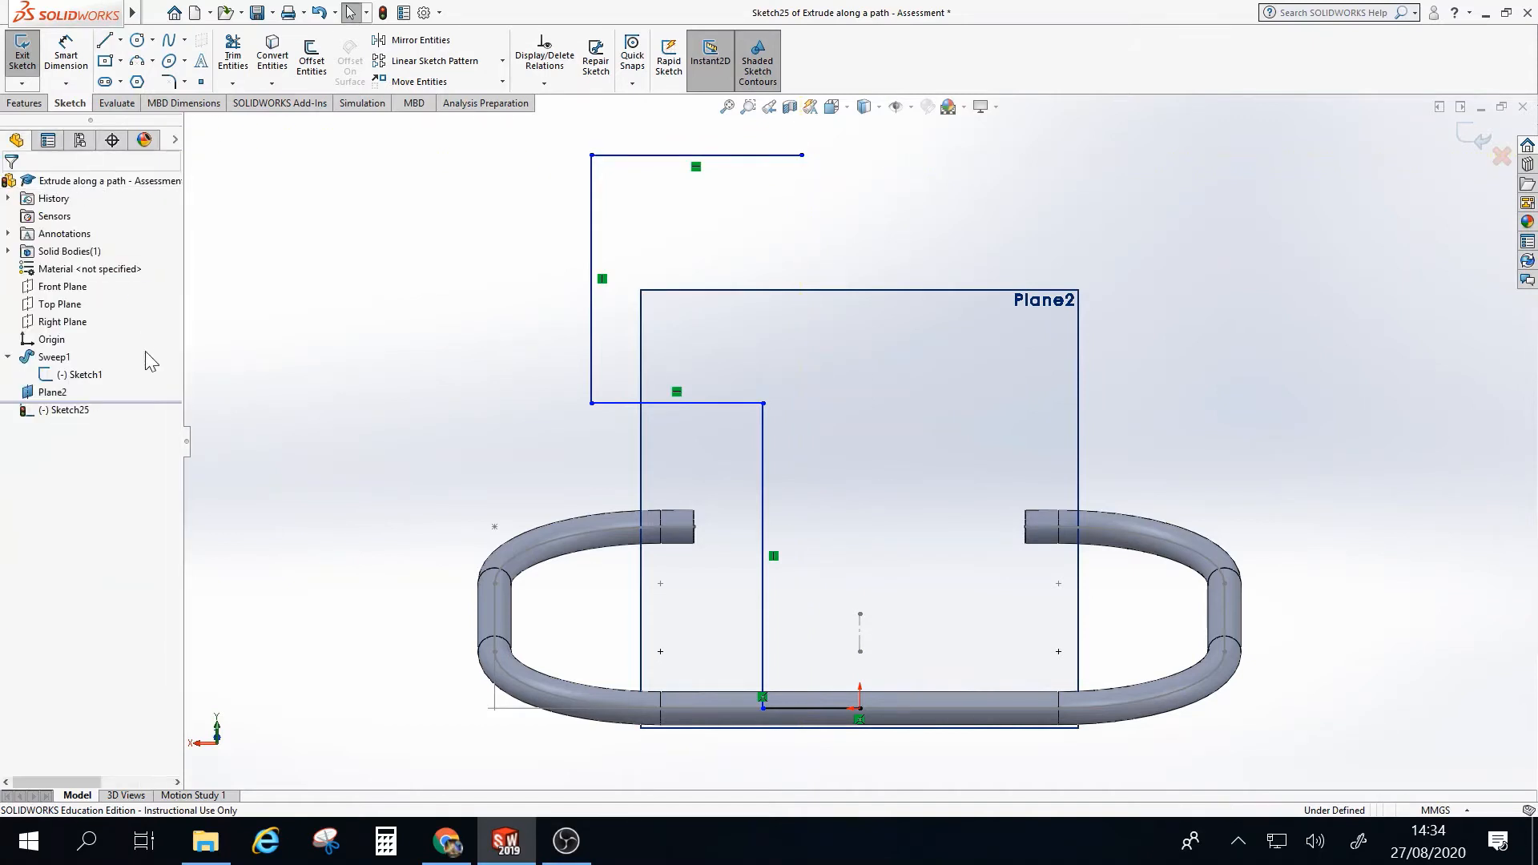
# Hide the angled reference plane while keeping its sketch open
pyautogui.click(52, 392)
pyautogui.rightClick(64, 401)
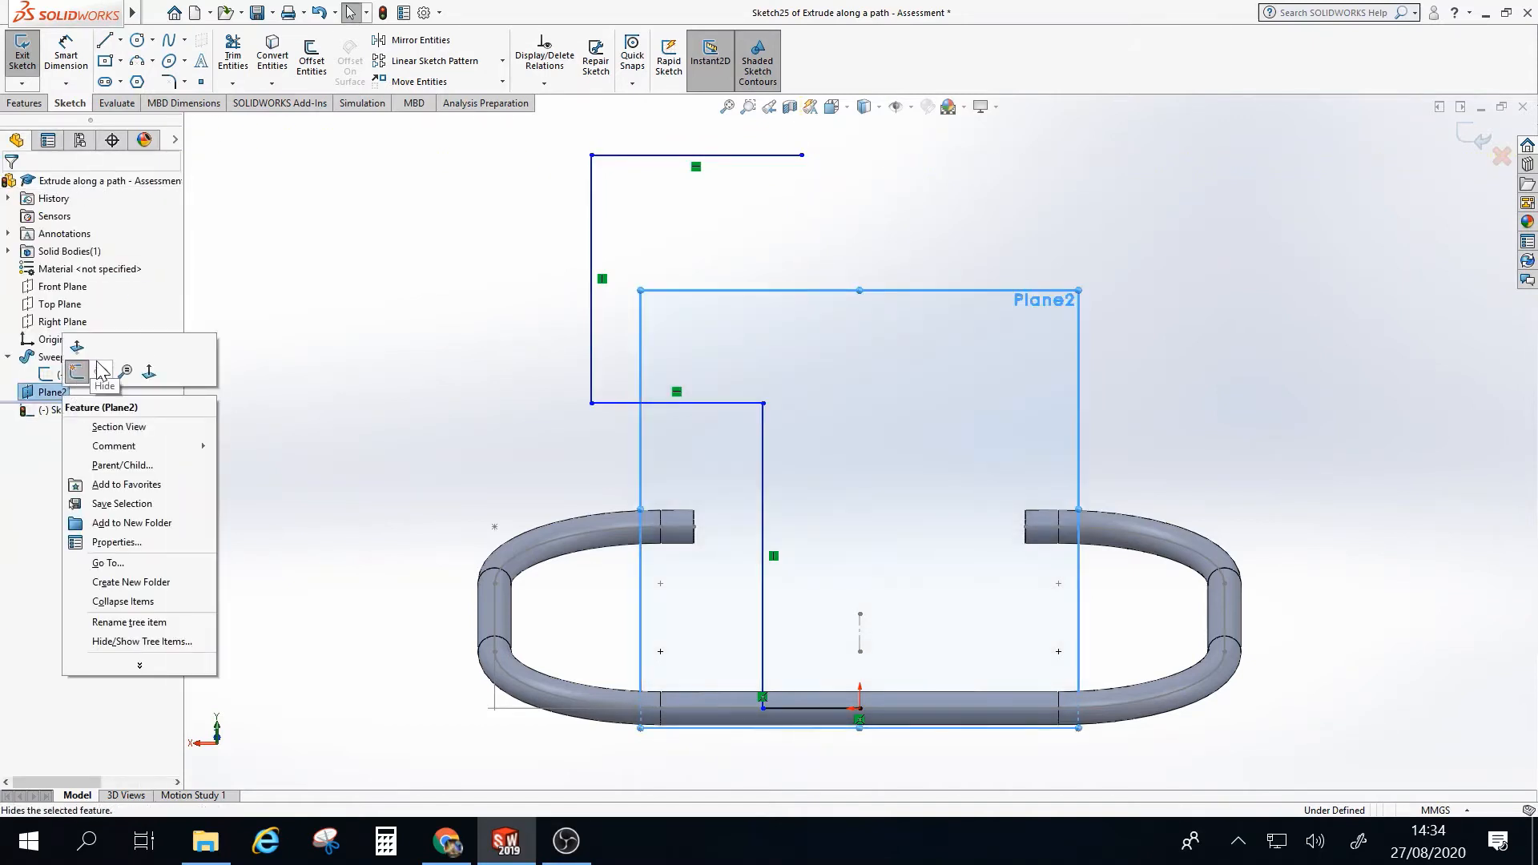
pyautogui.click(106, 373)
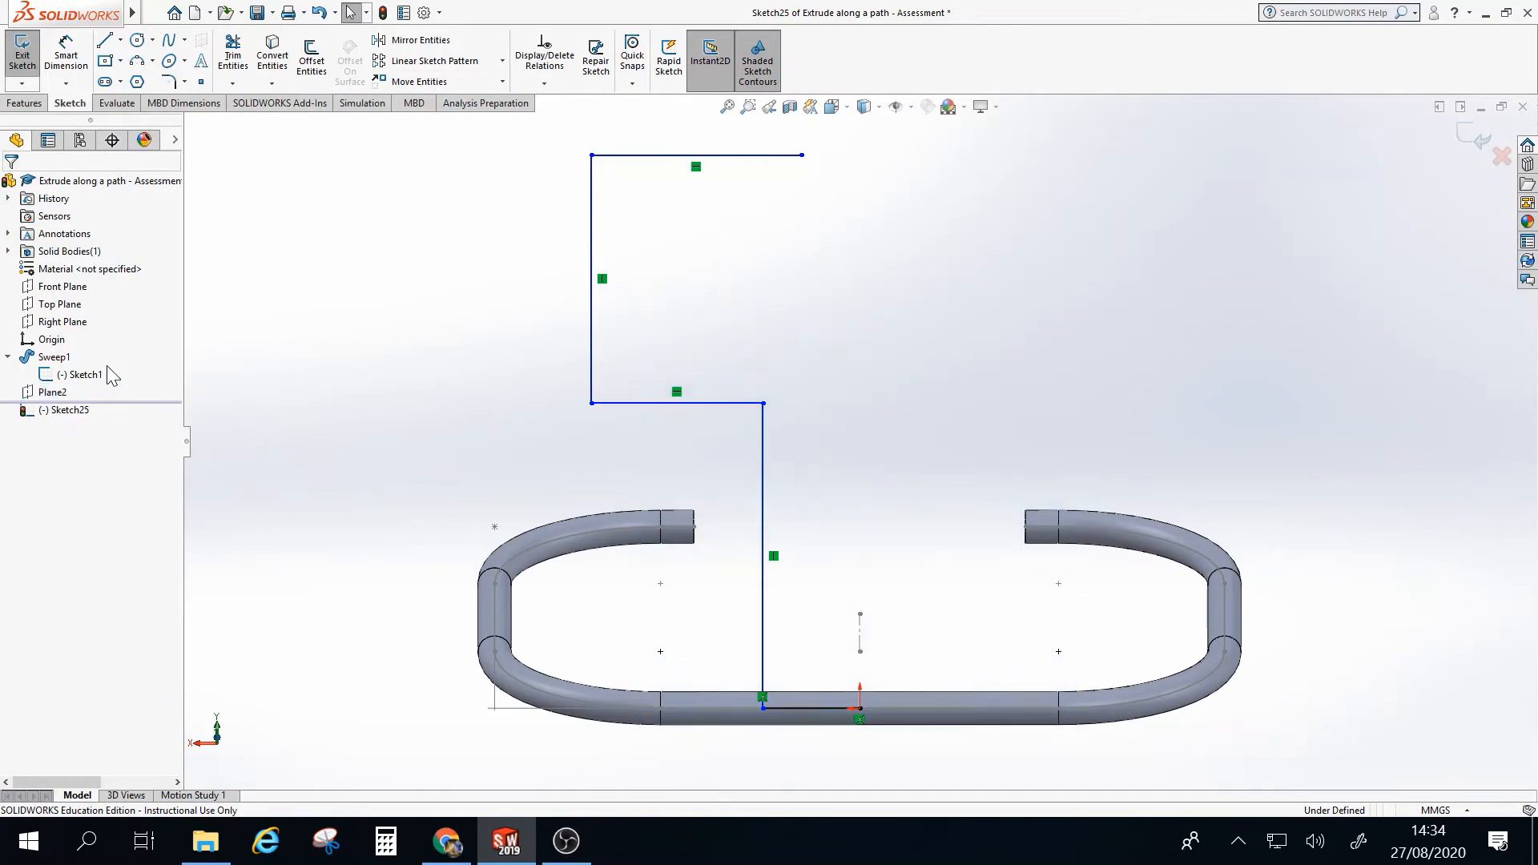
# Dimension the bottom horizontal line that starts at the origin to 25 mm
pyautogui.click(53, 61)
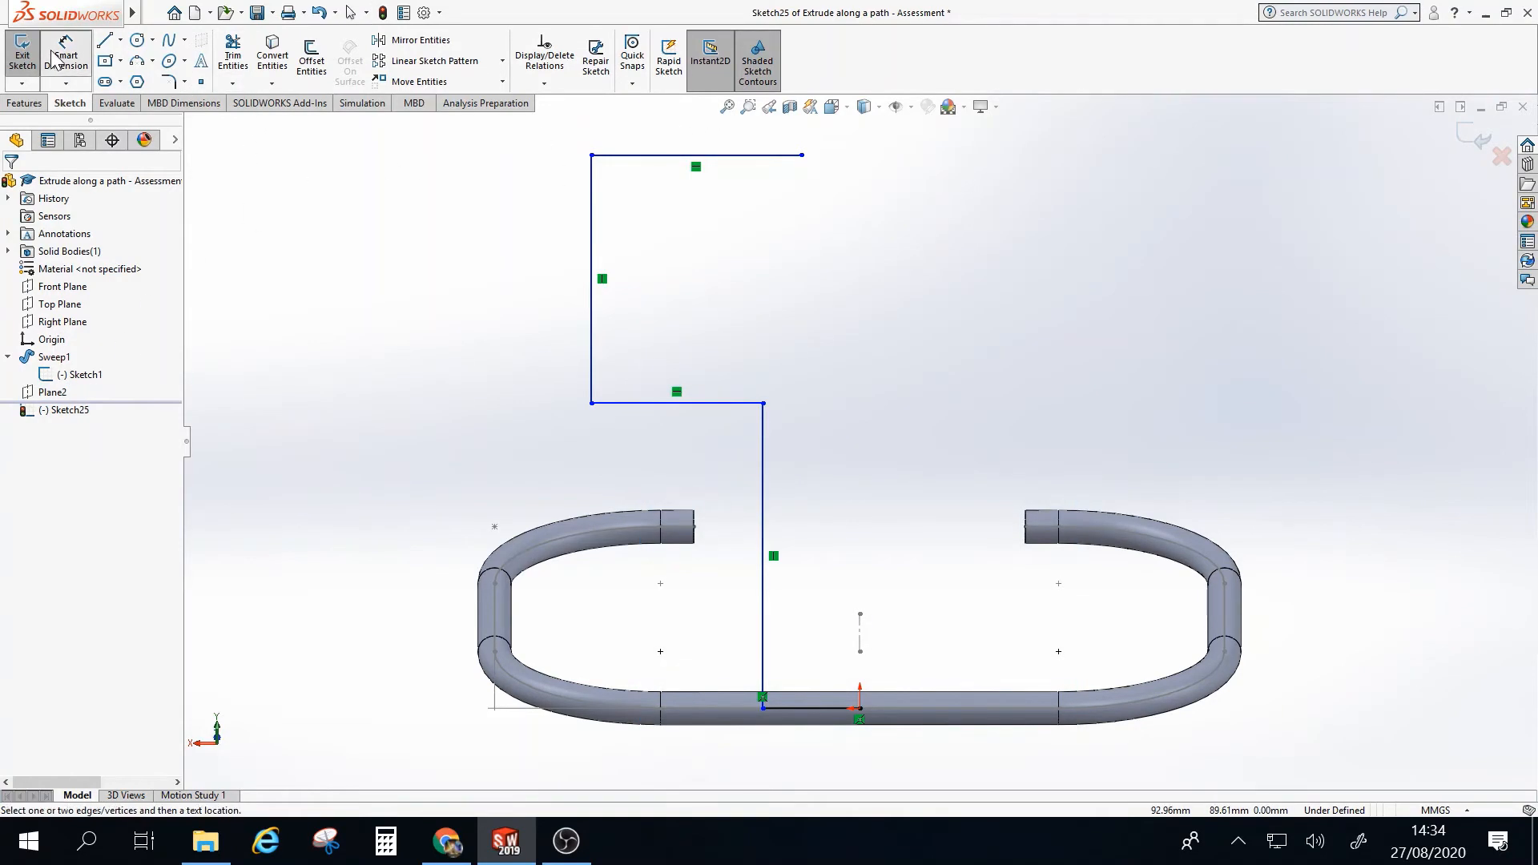
pyautogui.click(809, 733)
pyautogui.click(823, 778)
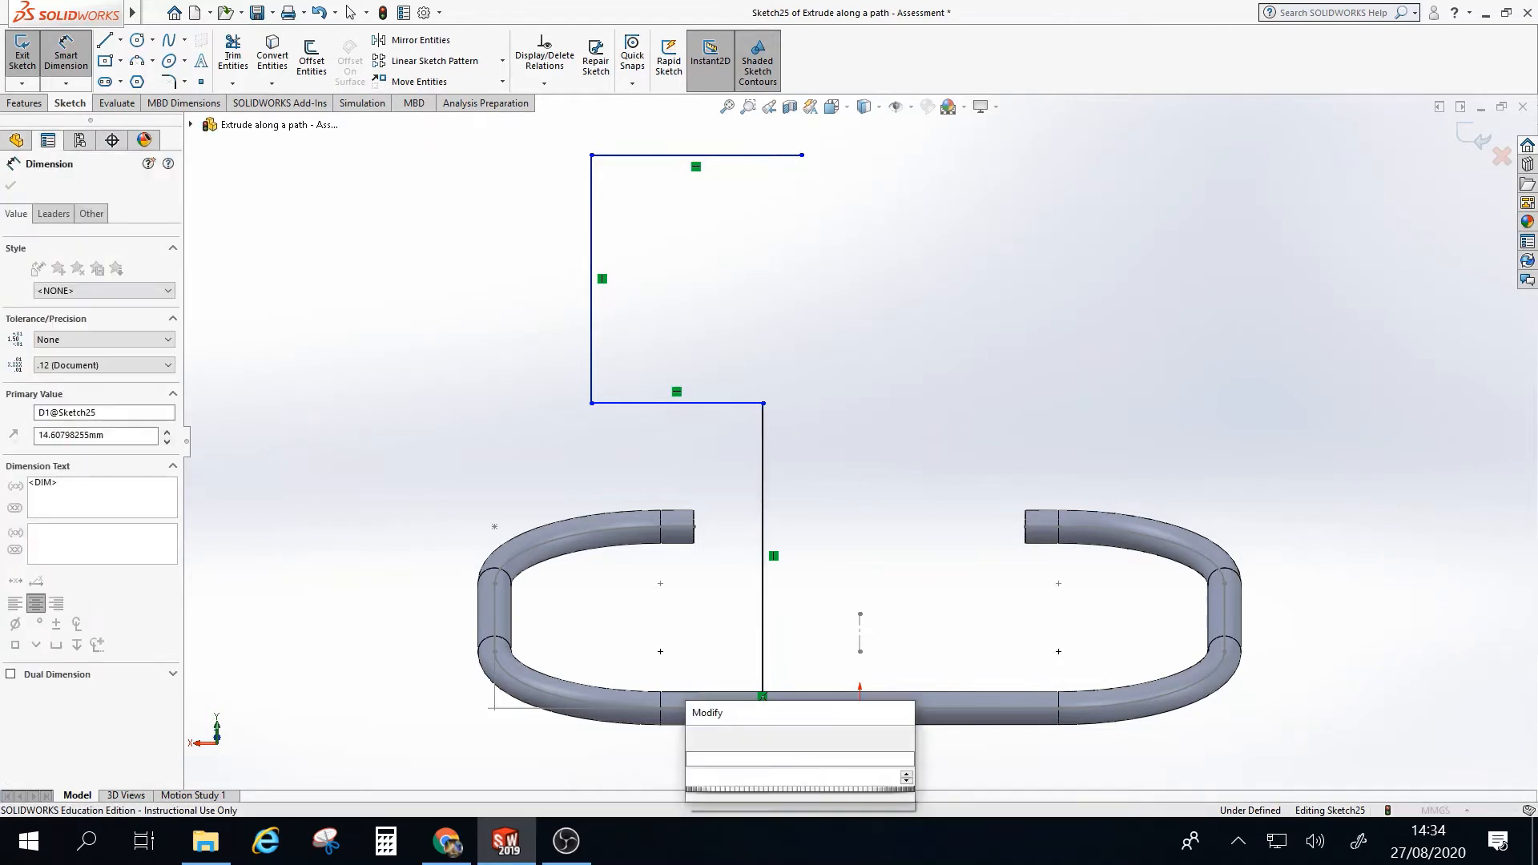
pyautogui.write('25')
pyautogui.press('Return')
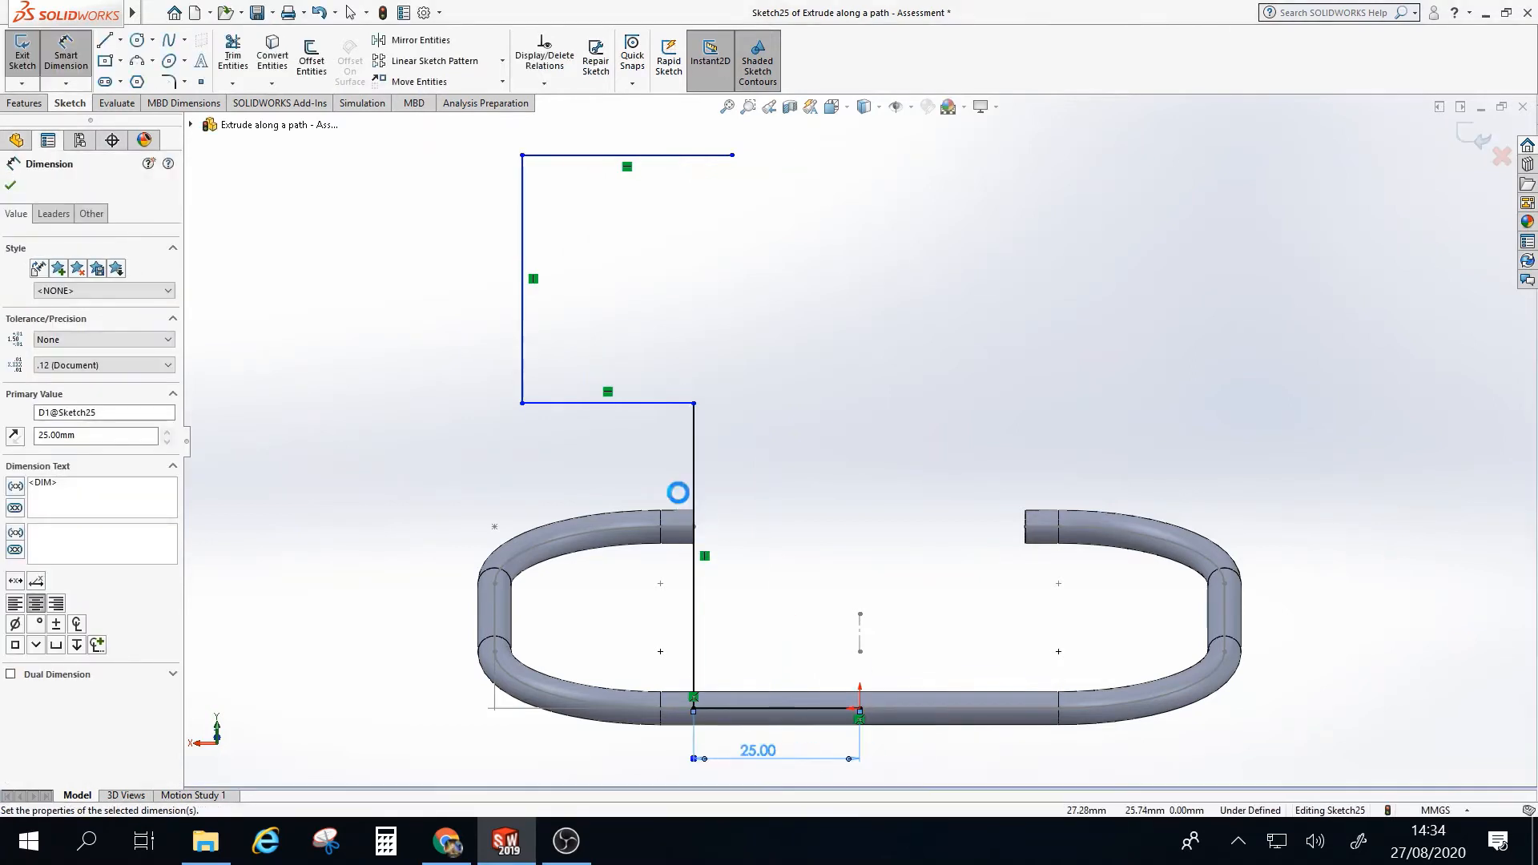
# Dimension the lower vertical line of the stepped profile to 150 mm
pyautogui.click(695, 497)
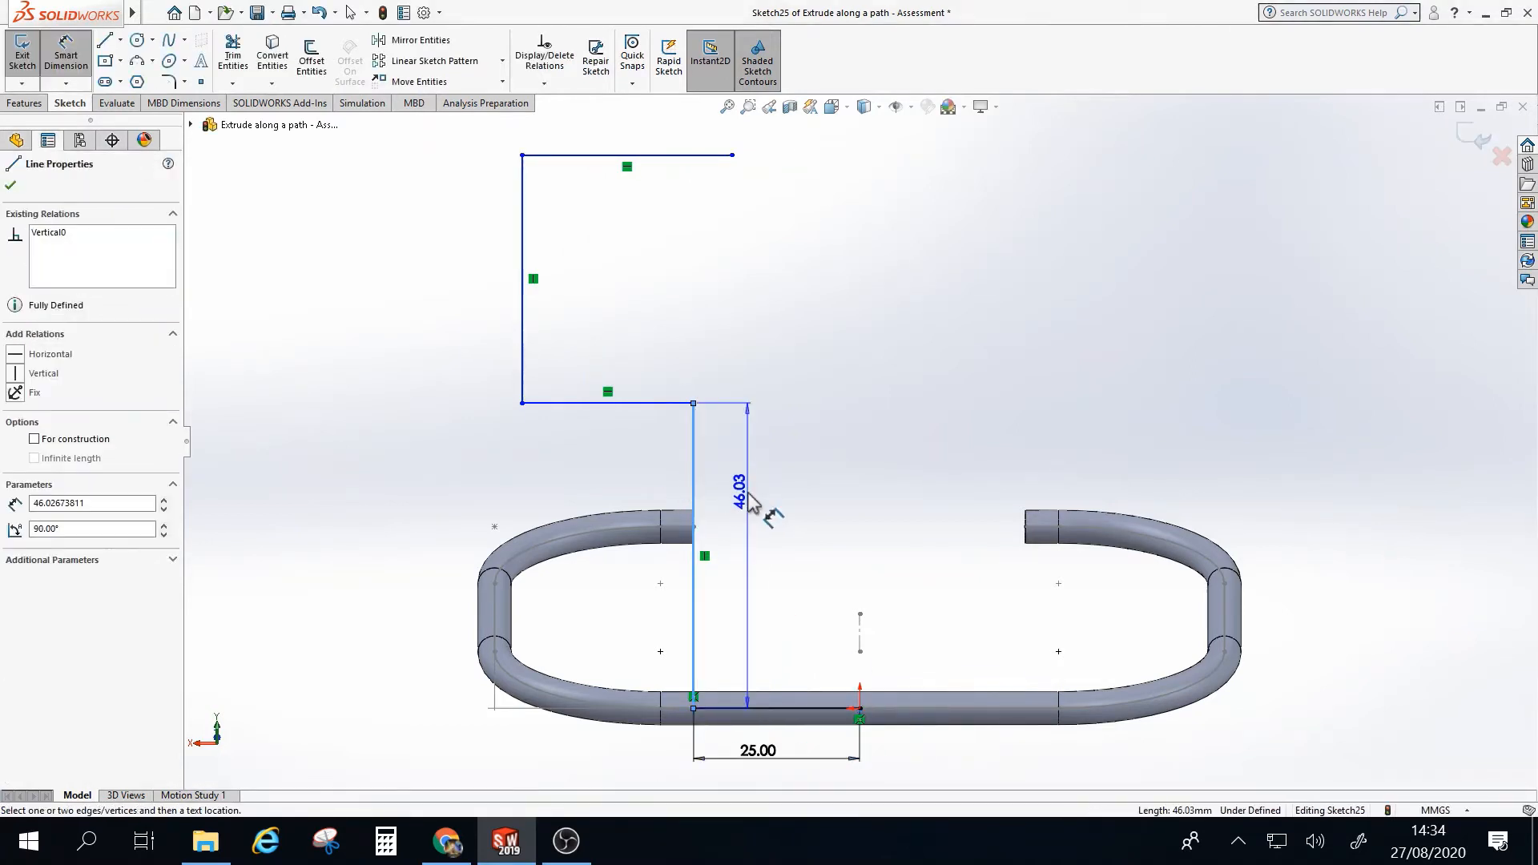
pyautogui.click(759, 506)
pyautogui.write('150')
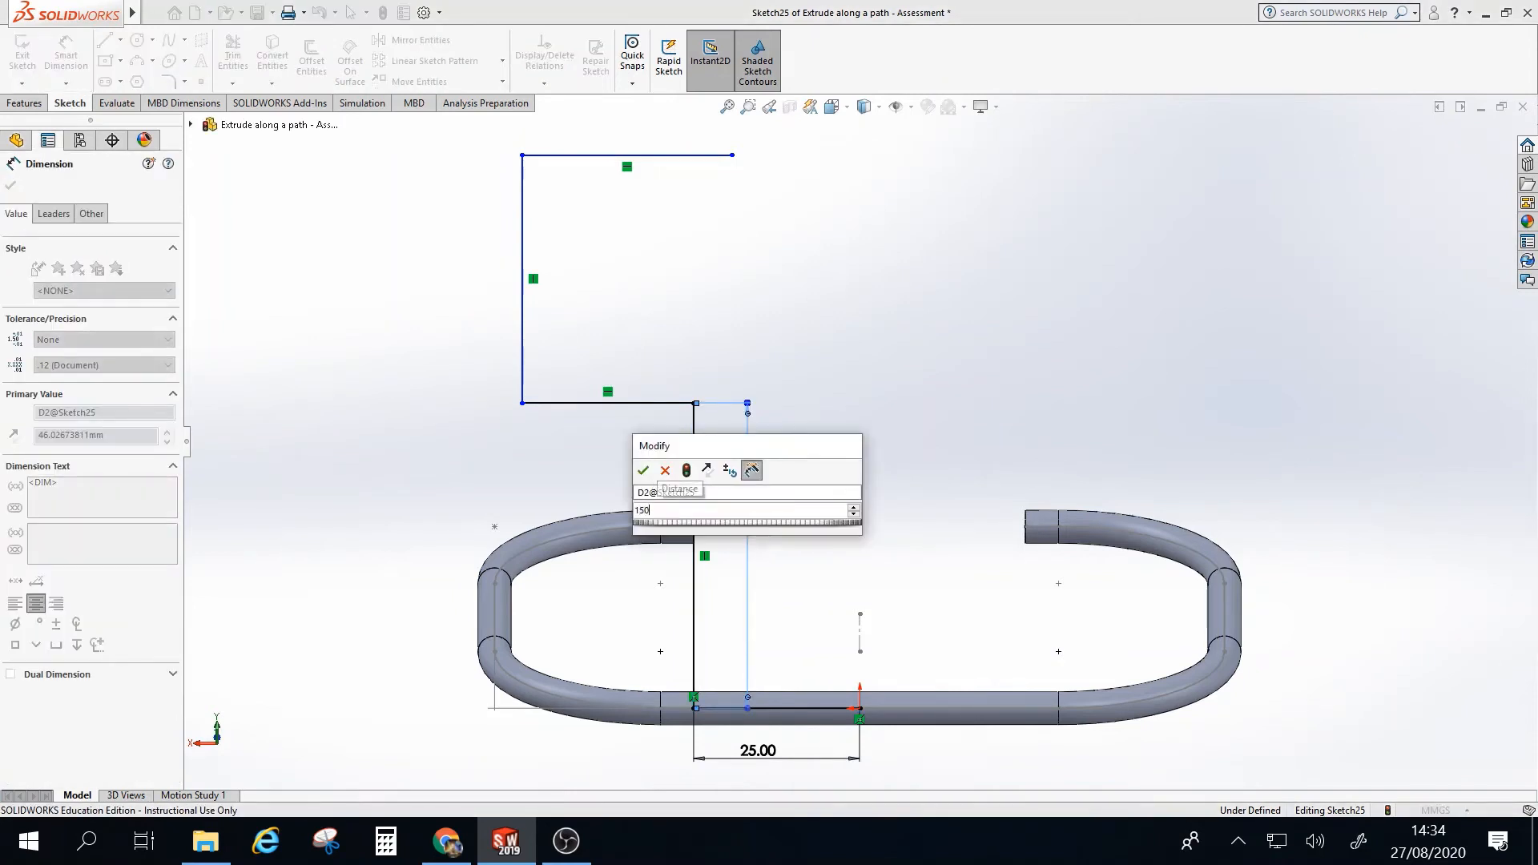
pyautogui.press('Return')
pyautogui.press('f')
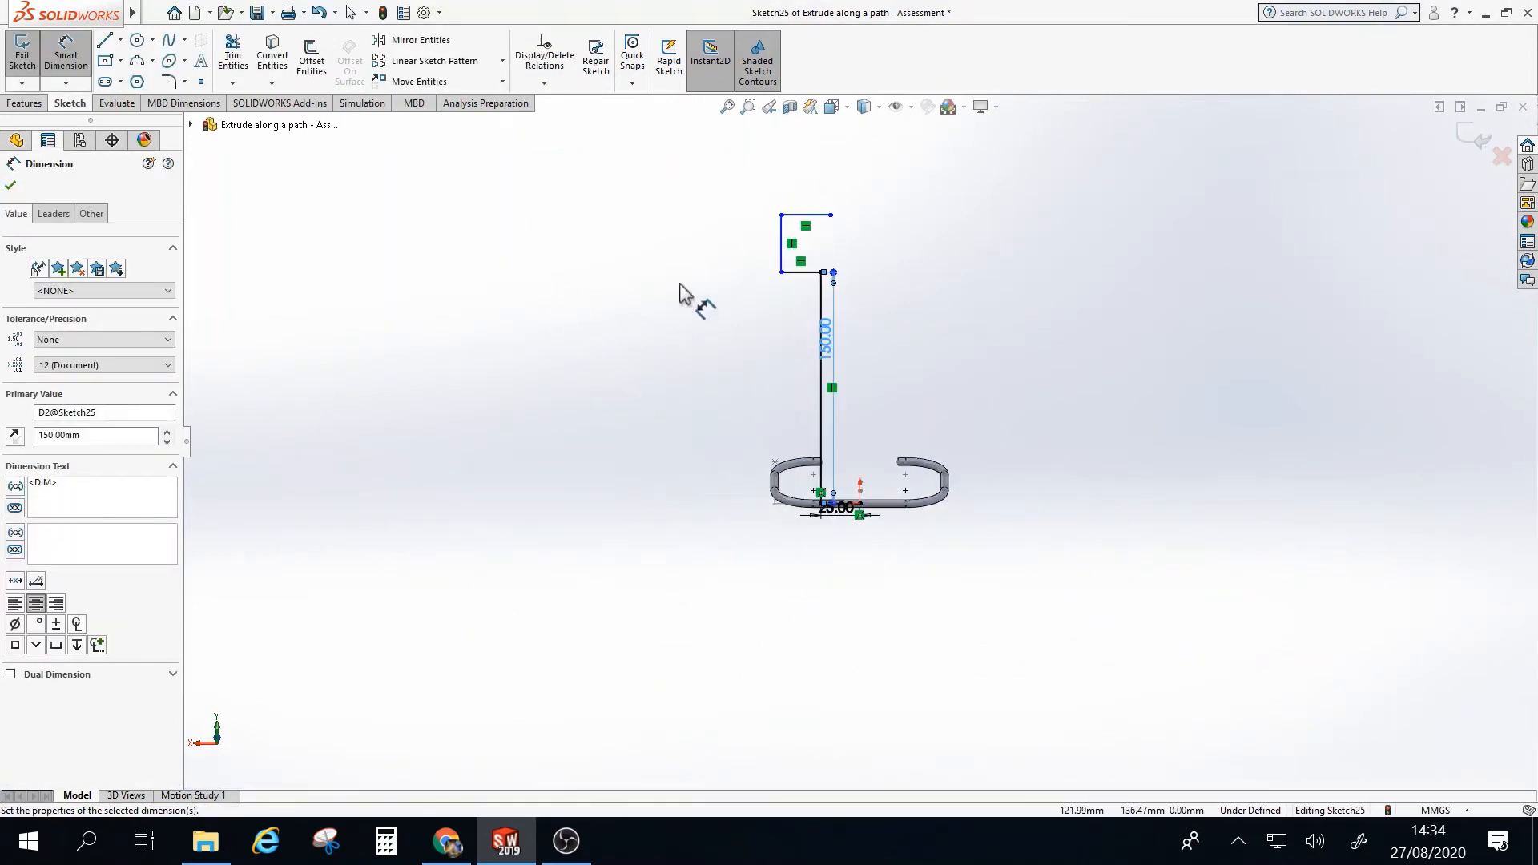
pyautogui.scroll(-4, 819, 276)
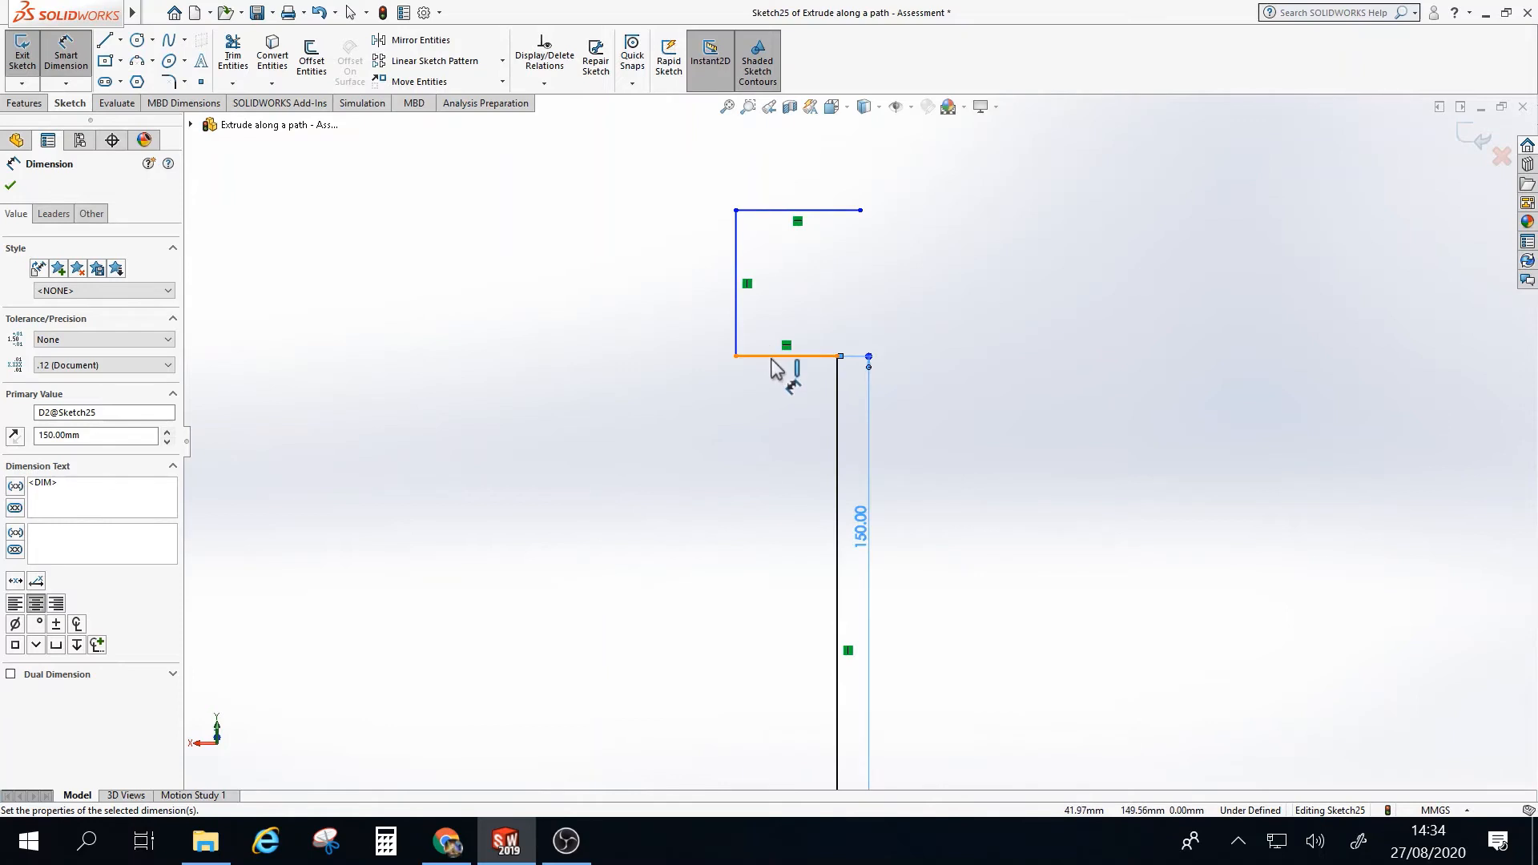
# Dimension the middle horizontal line of the stepped profile to 40 mm
pyautogui.click(773, 358)
pyautogui.click(782, 422)
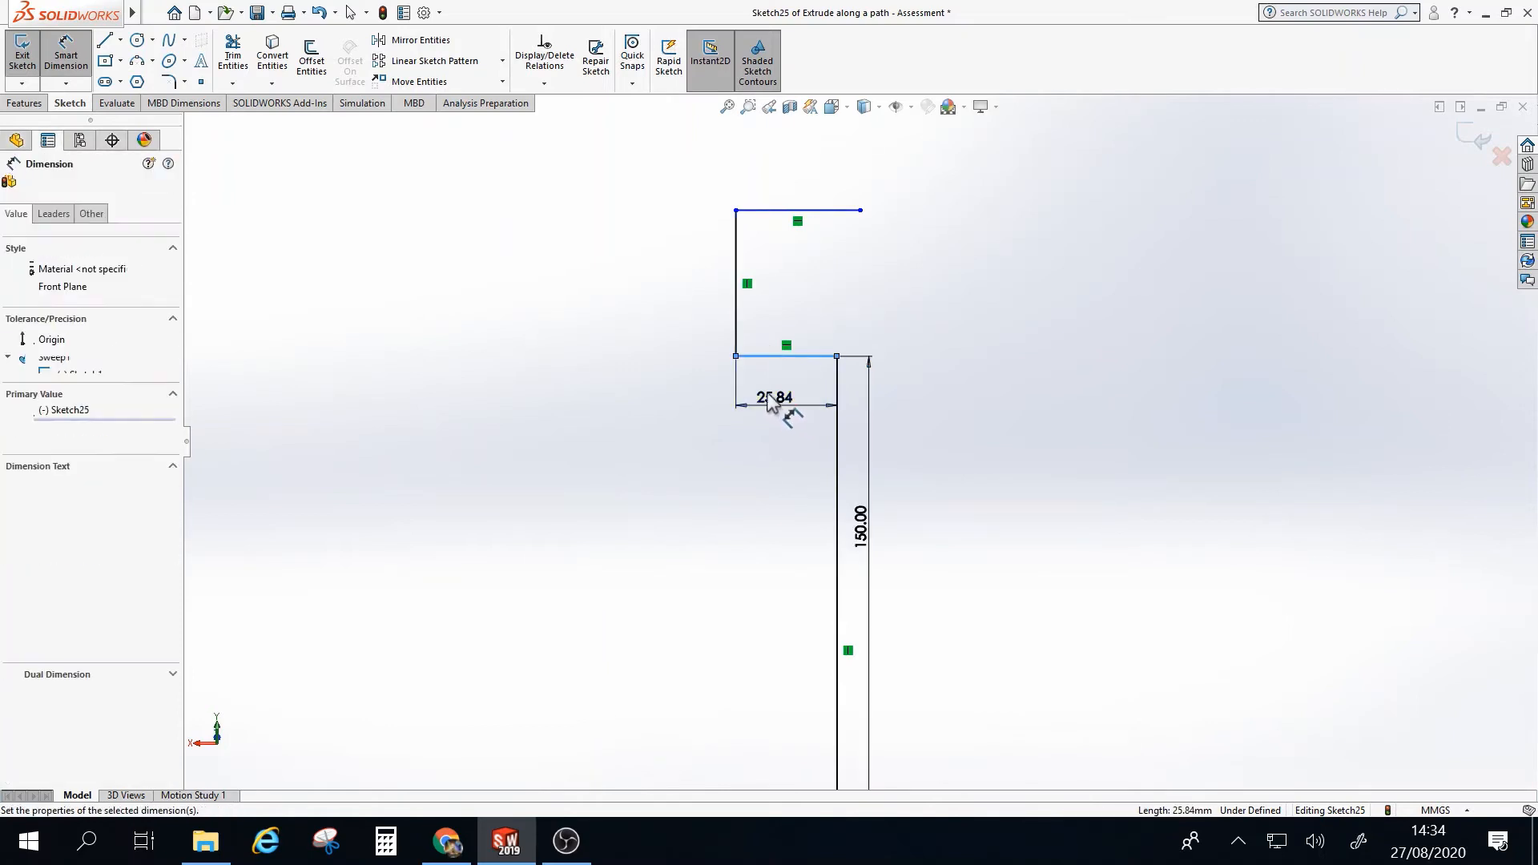
pyautogui.write('40')
pyautogui.press('Return')
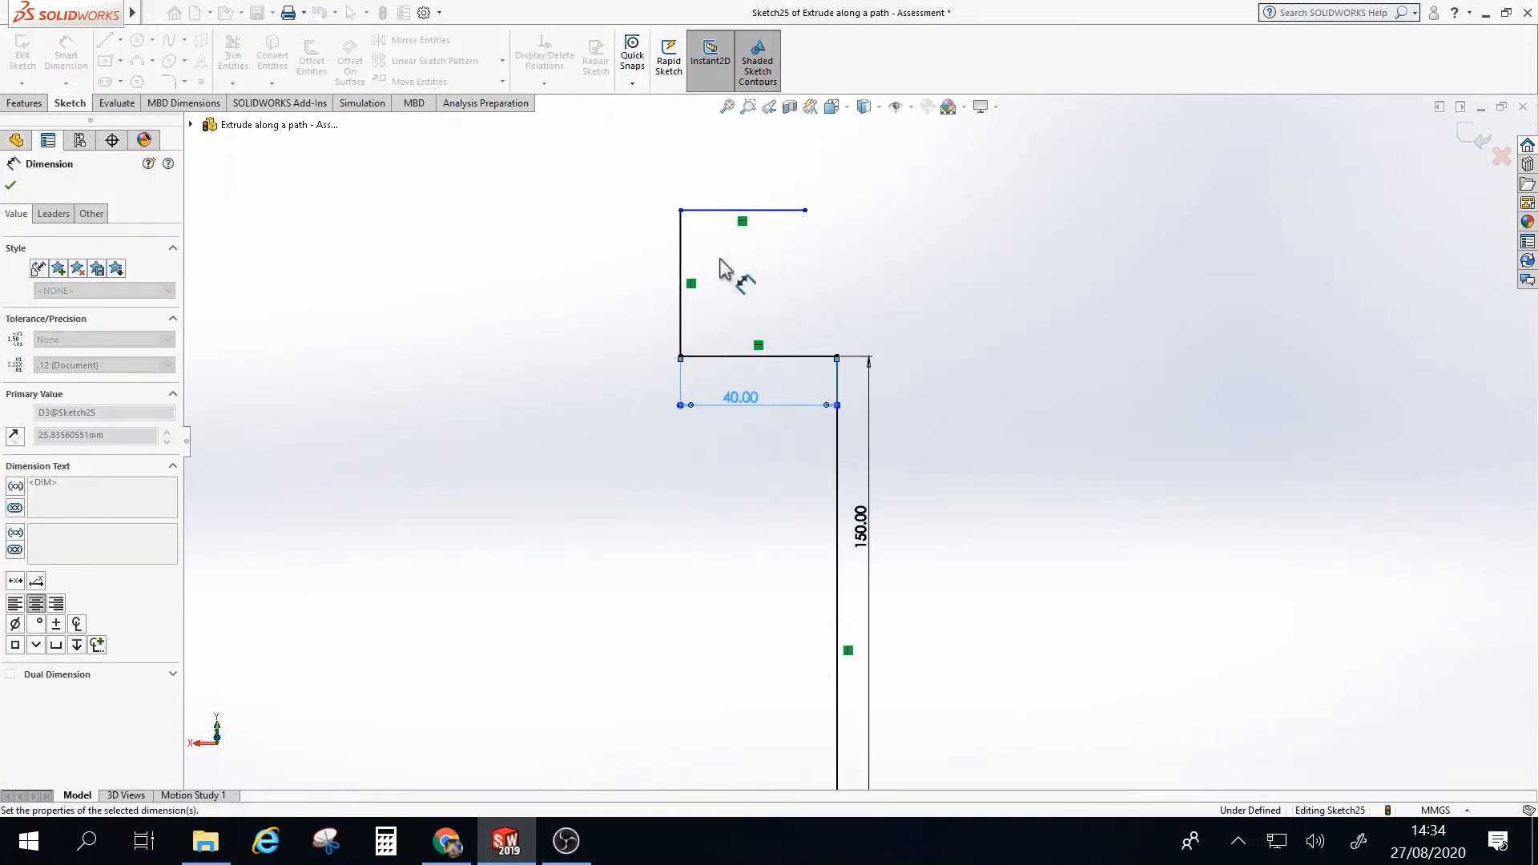
# Dimension the upper vertical line of the stepped profile to 80 mm
pyautogui.click(682, 250)
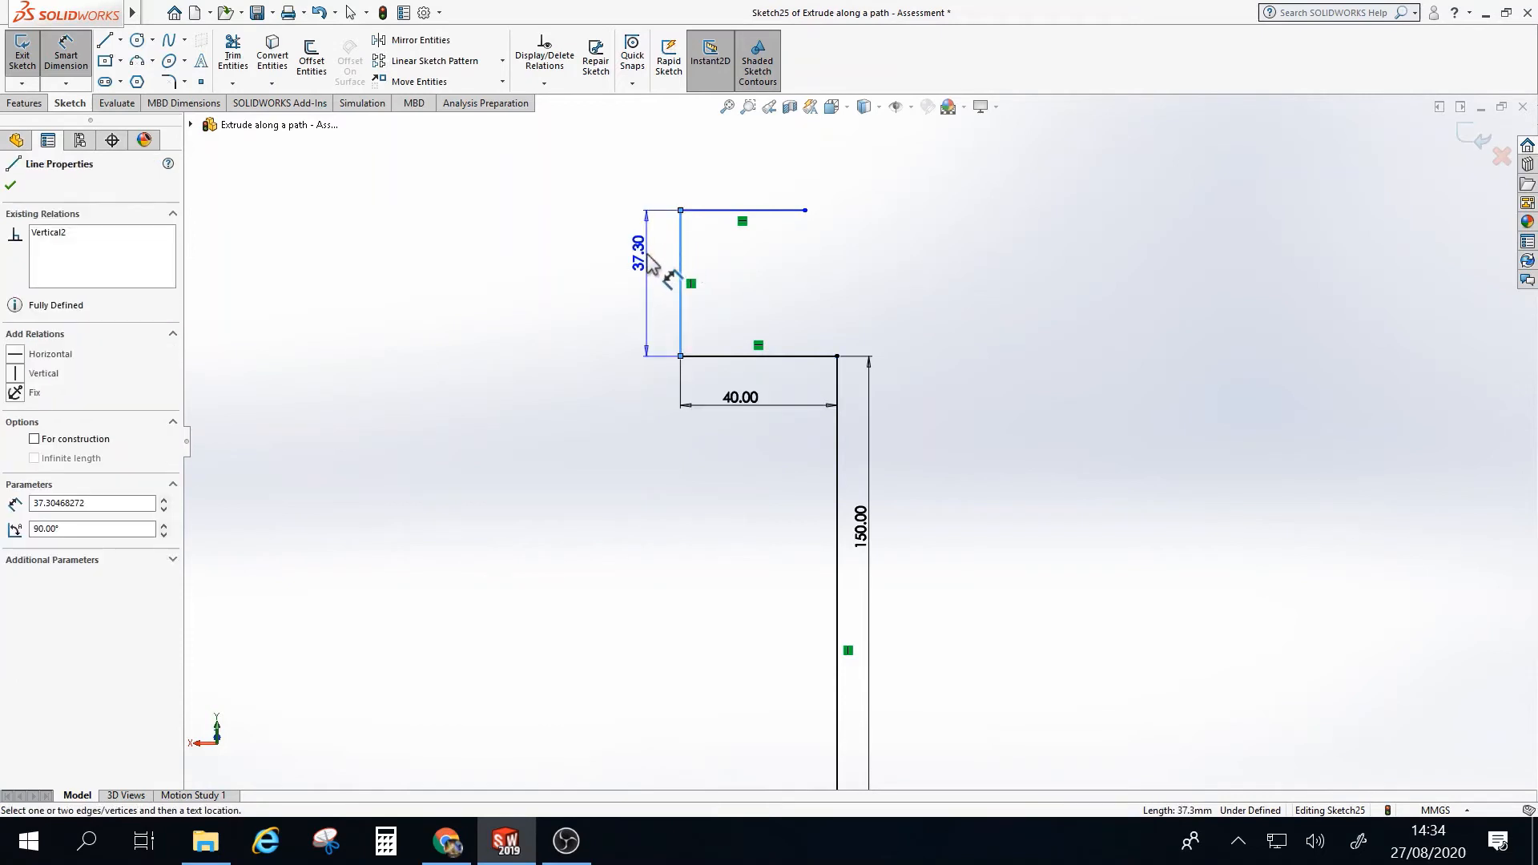
pyautogui.click(645, 264)
pyautogui.write('80')
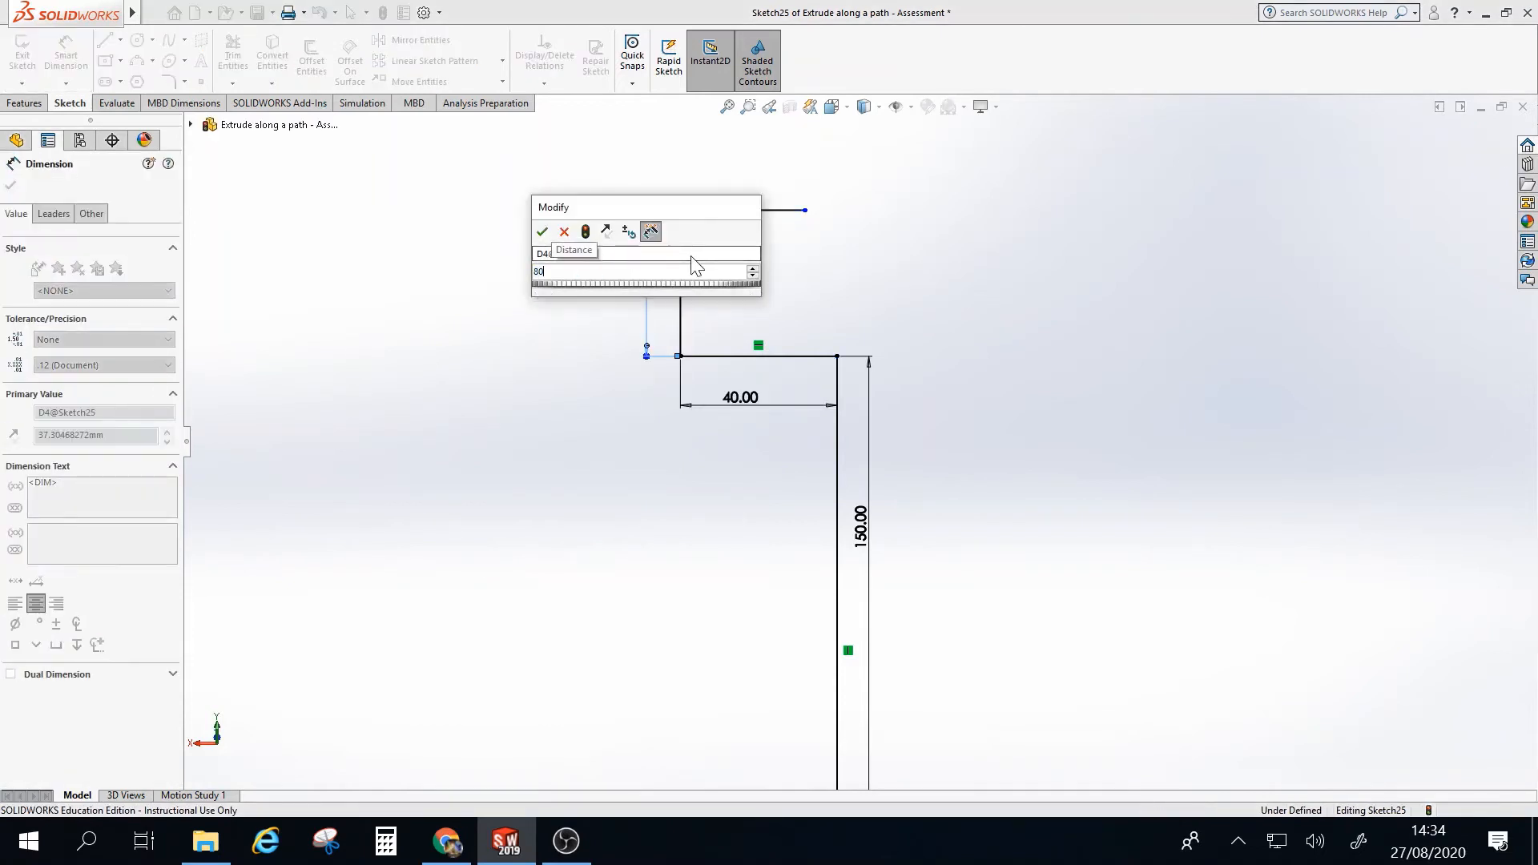
pyautogui.press('Return')
pyautogui.press('f')
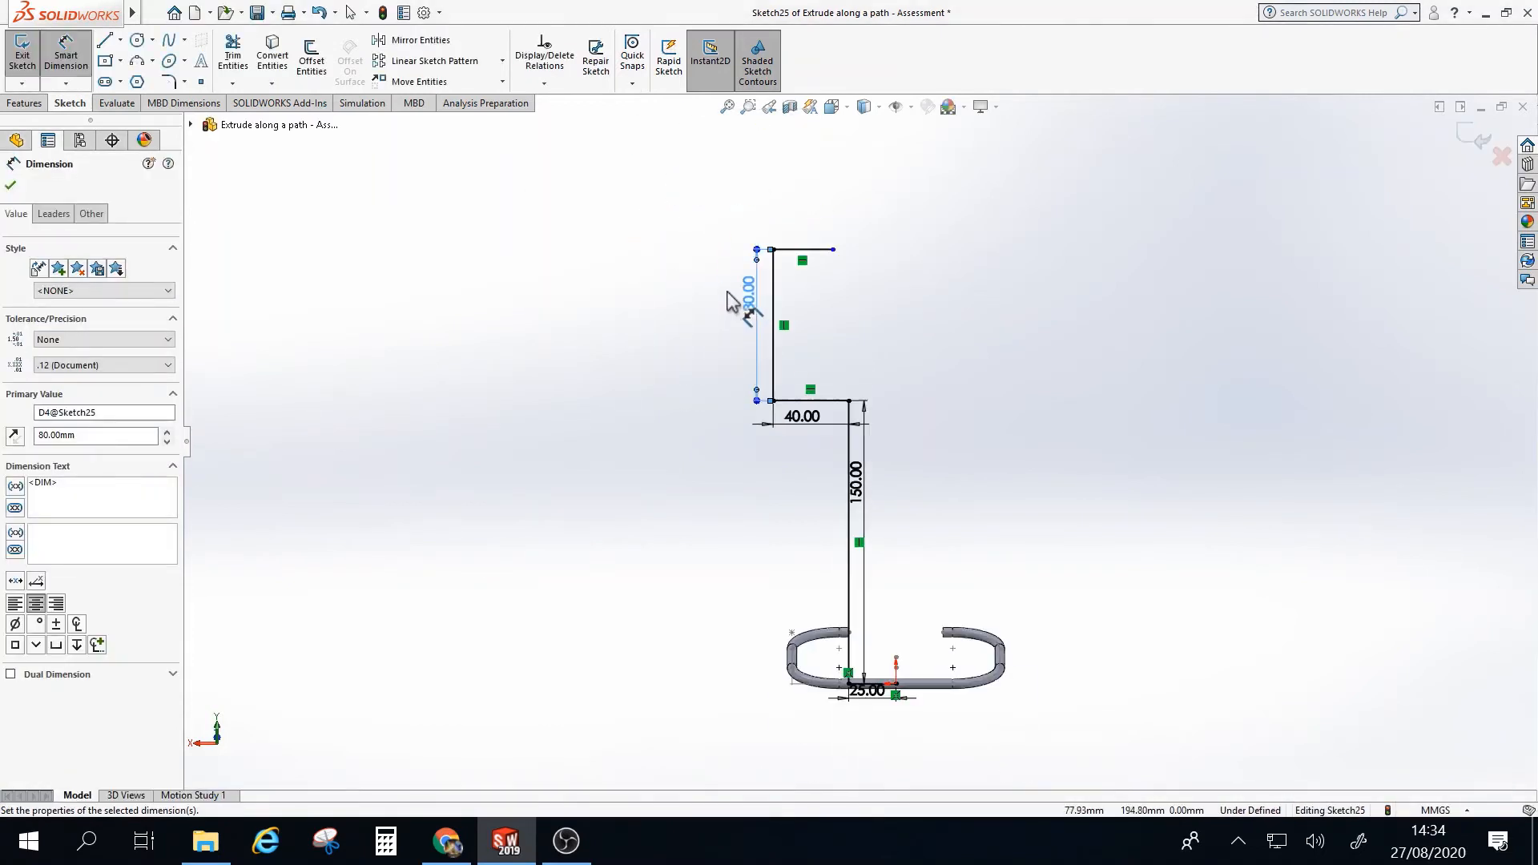
# Dimension the top horizontal line of the stepped profile to 50 mm
pyautogui.click(804, 249)
pyautogui.click(798, 208)
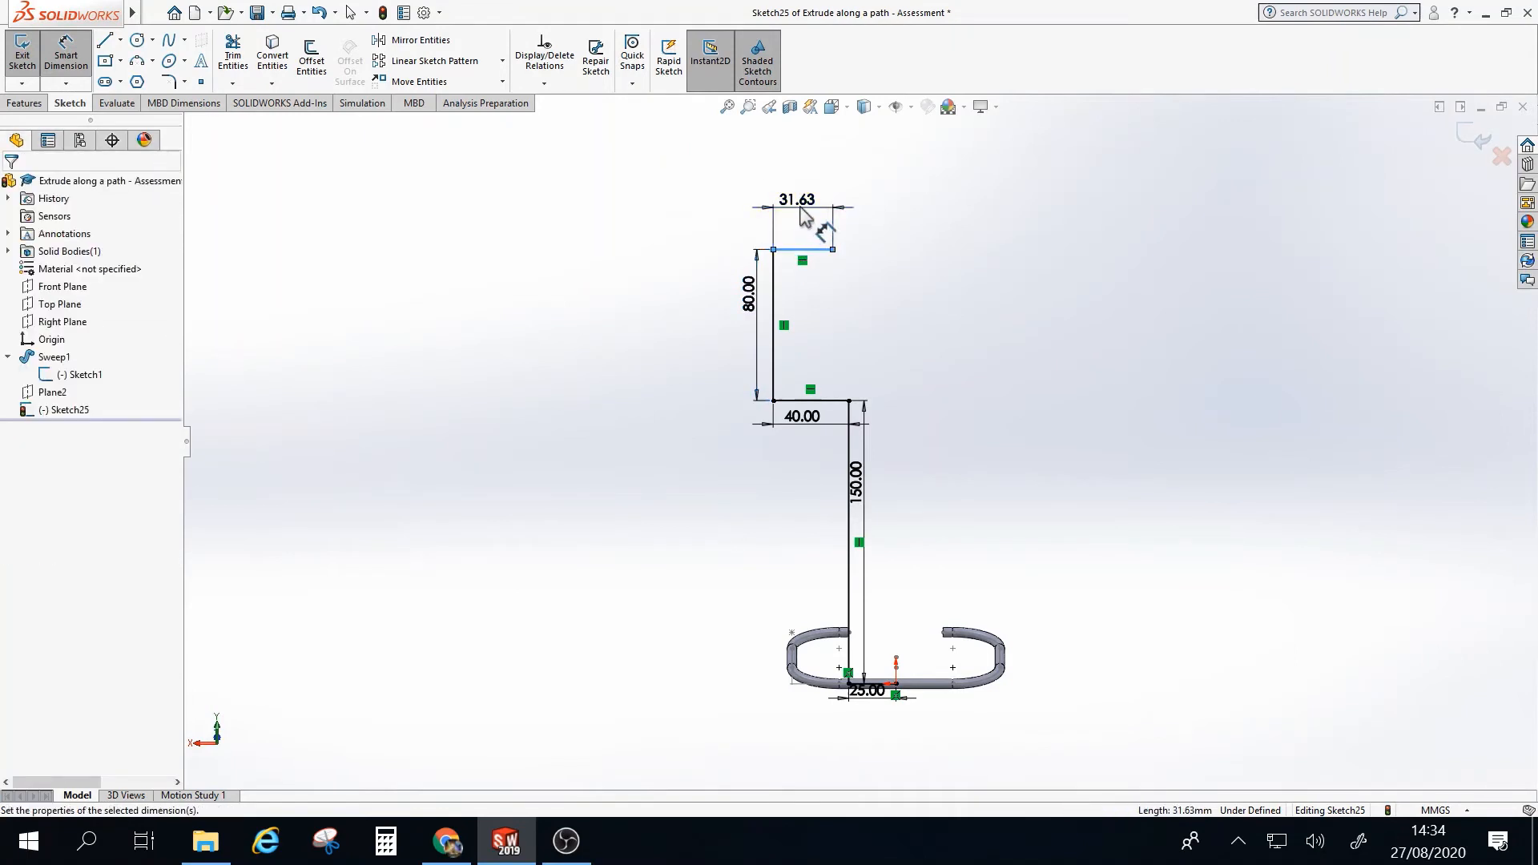
pyautogui.write('50.00mm')
pyautogui.press('Return')
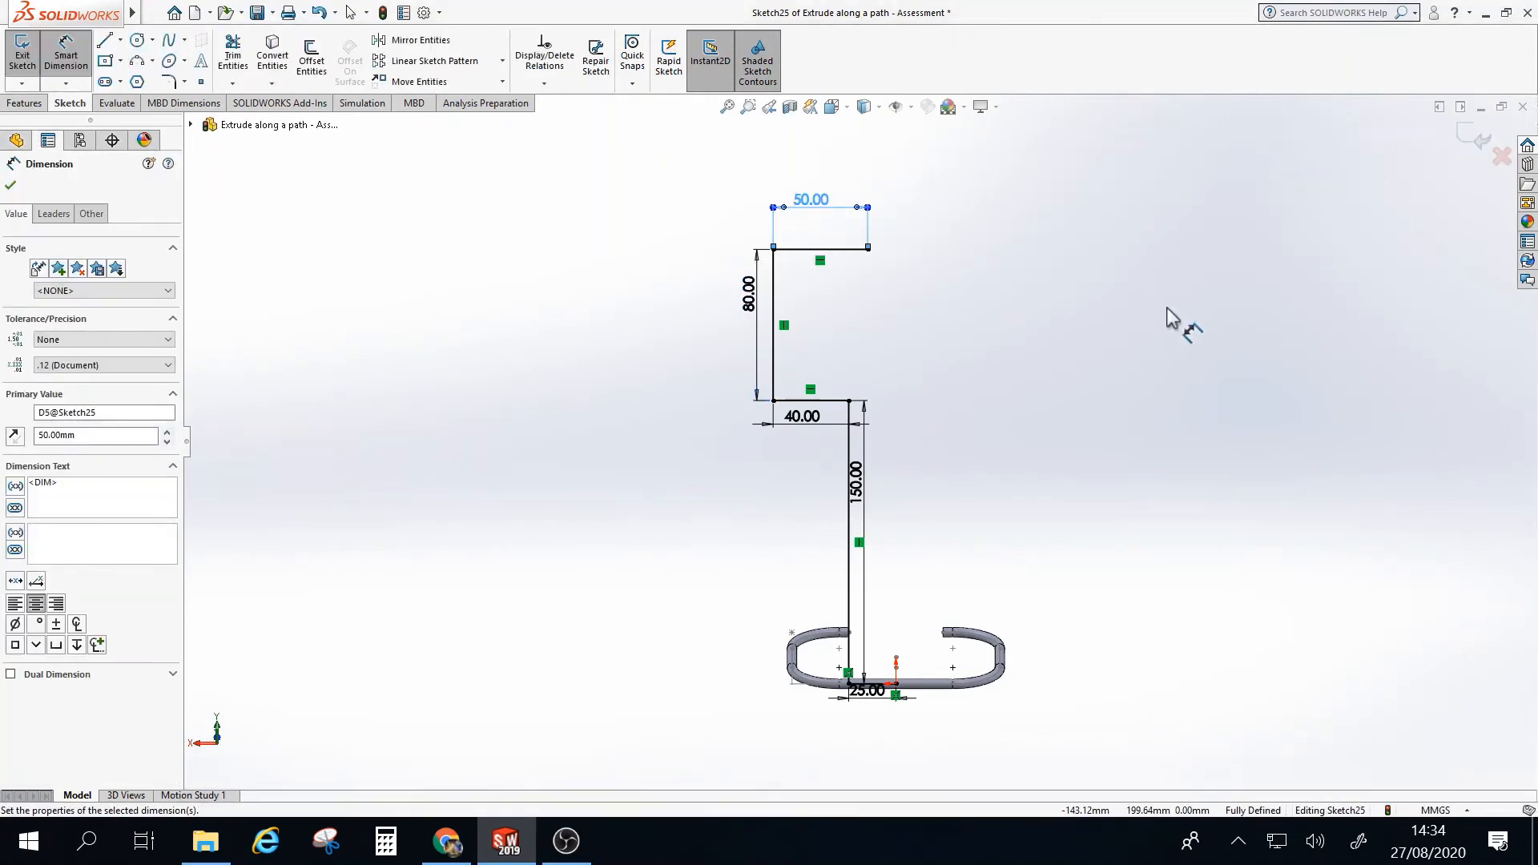
# Set up 10 mm sketch fillets at the three upper corners of the stepped profile
pyautogui.scroll(-1, 944, 545)
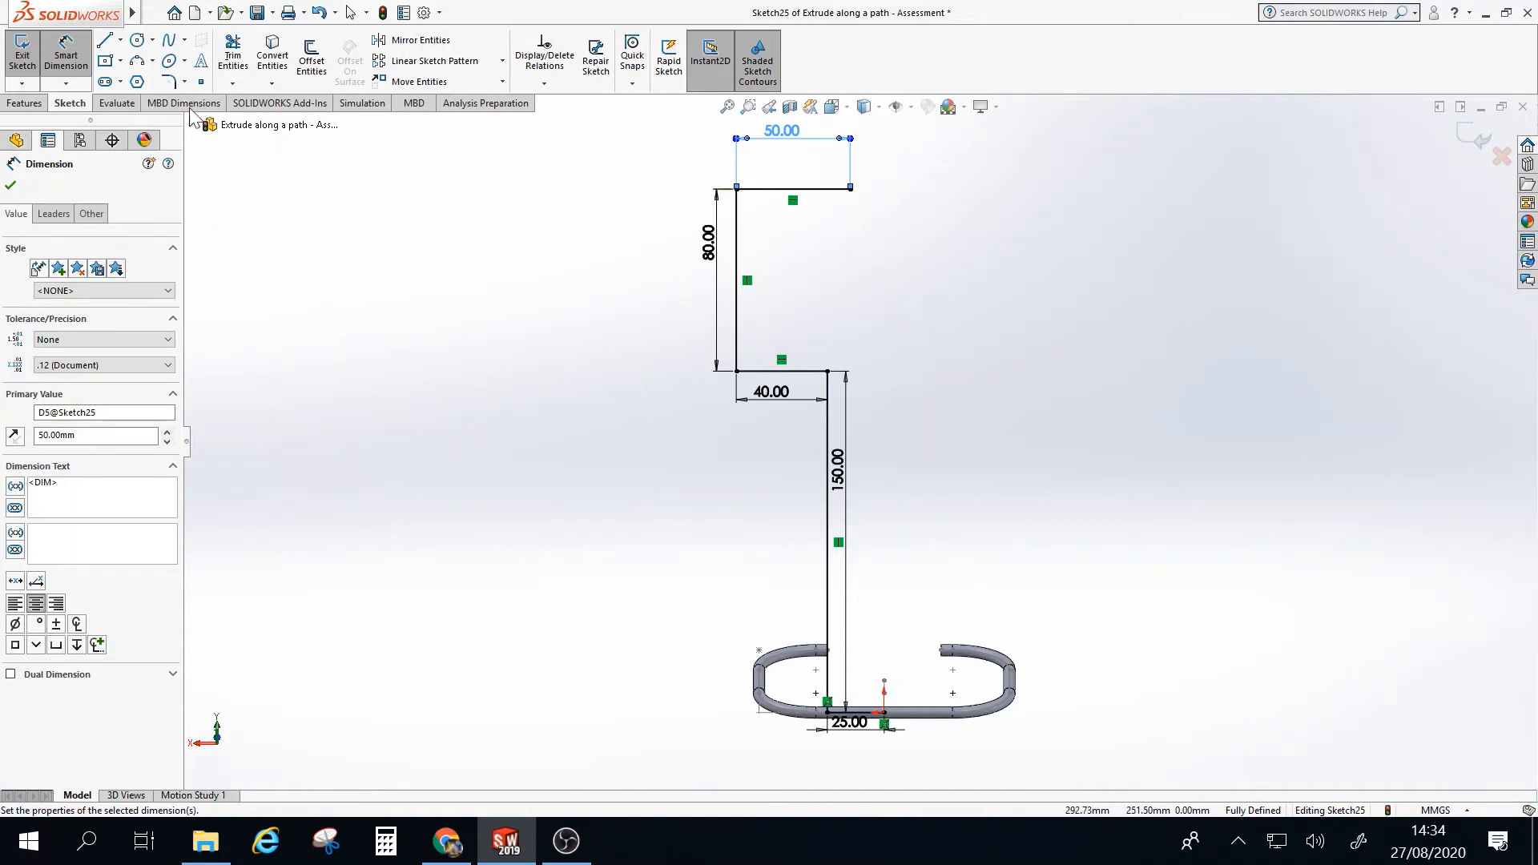
pyautogui.click(168, 81)
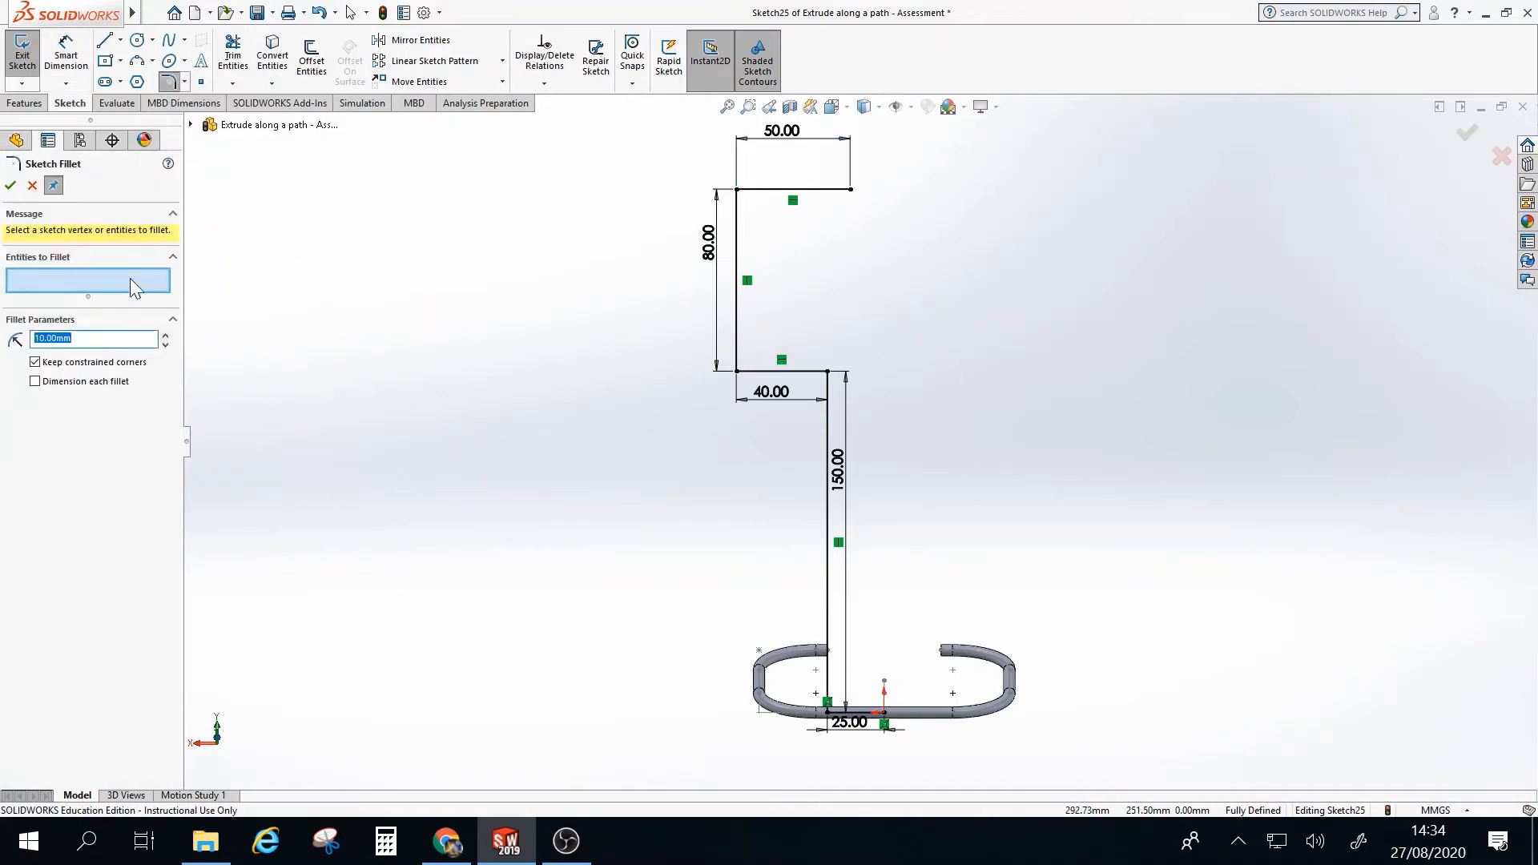
pyautogui.click(775, 190)
pyautogui.click(738, 218)
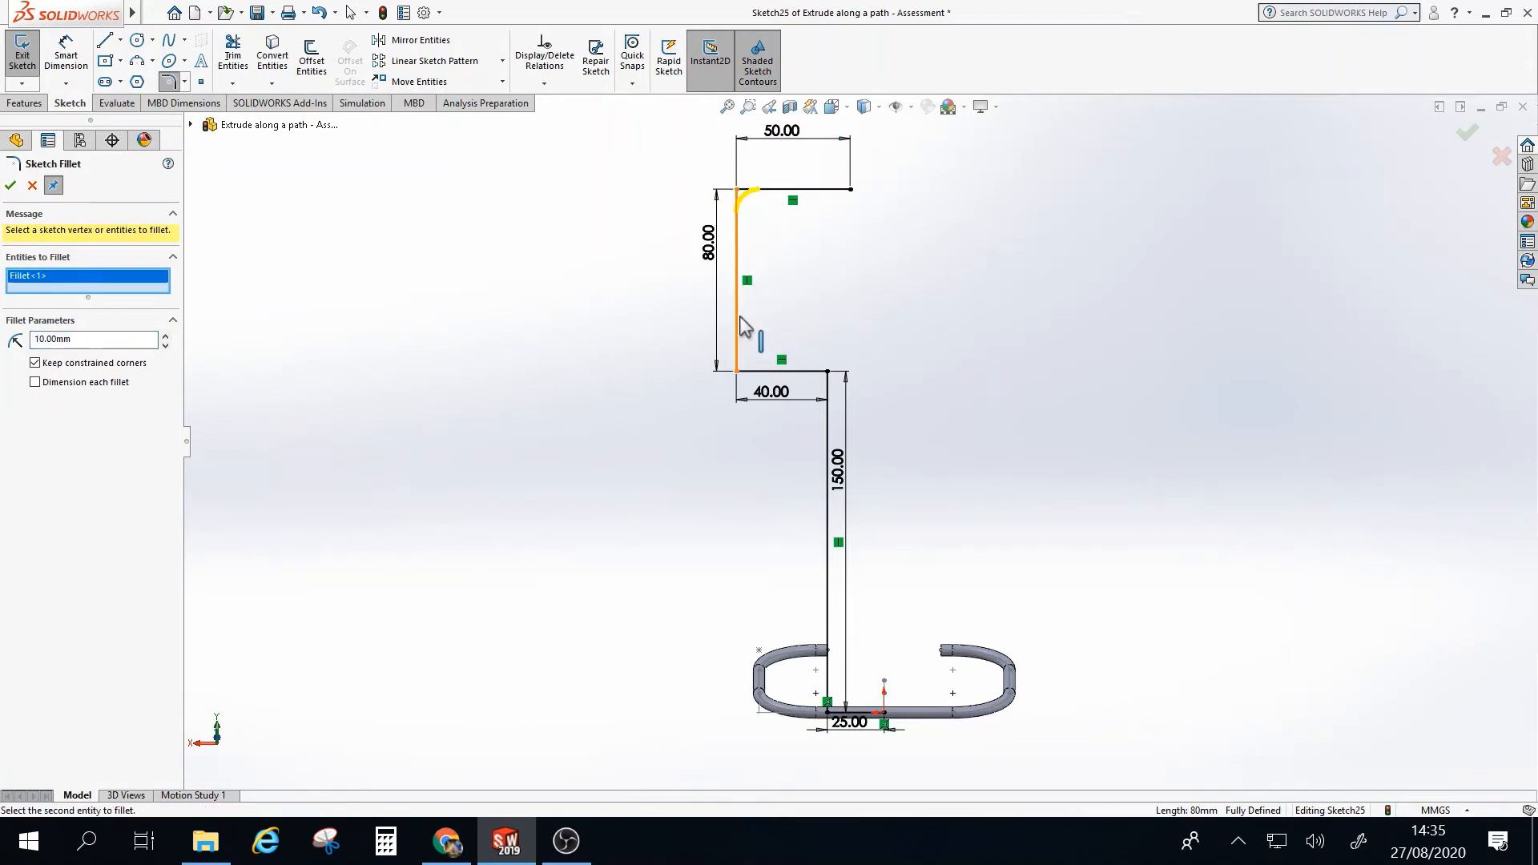
pyautogui.click(739, 318)
pyautogui.click(758, 372)
pyautogui.click(803, 372)
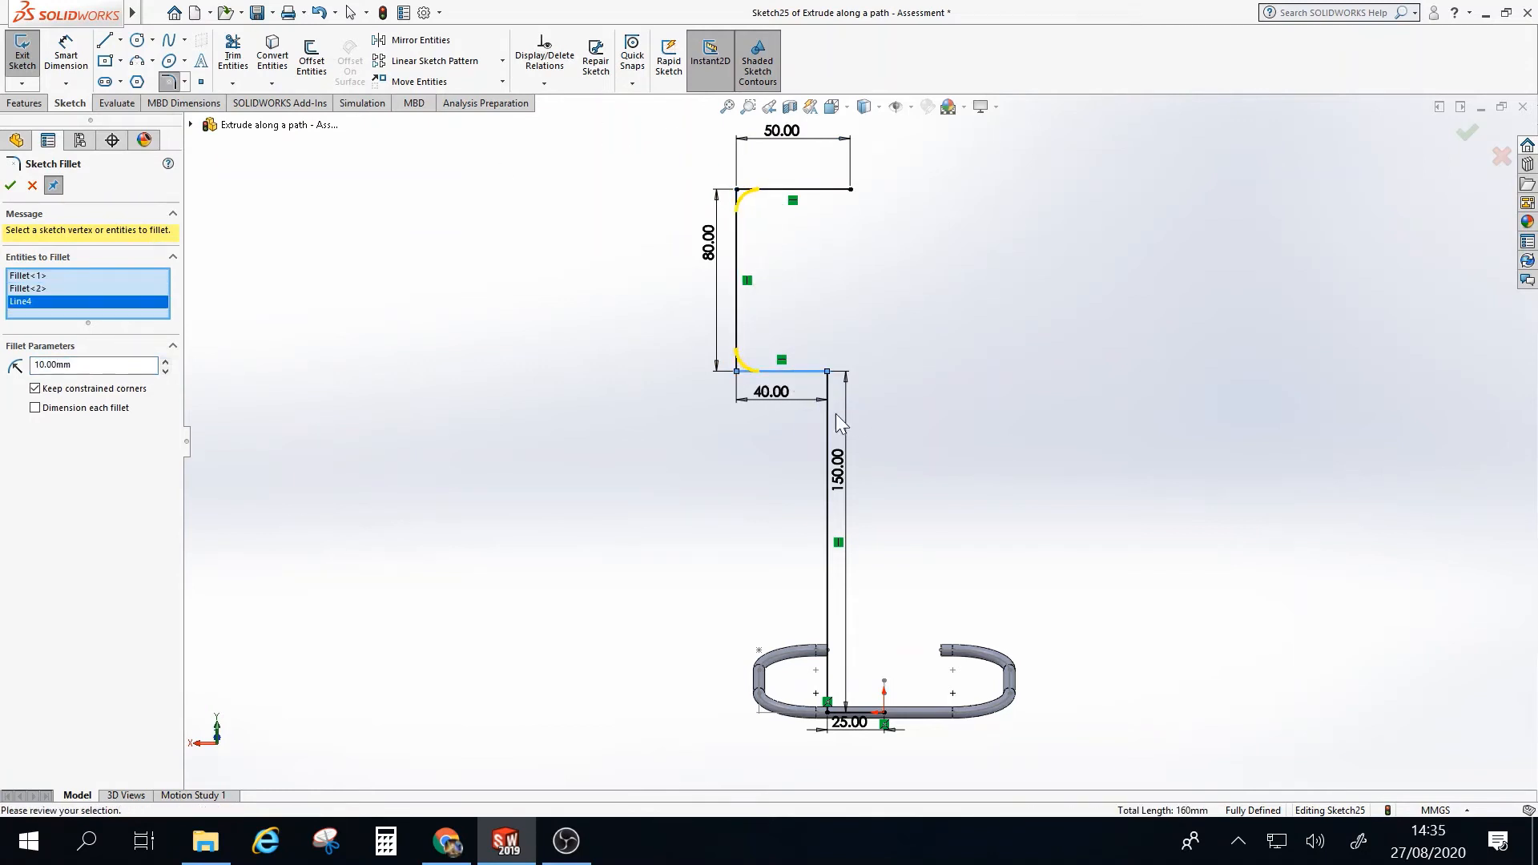
pyautogui.click(830, 432)
# Include the corner between the 150 mm and 25 mm lines and apply the 10 mm sketch fillets
pyautogui.scroll(-3, 834, 733)
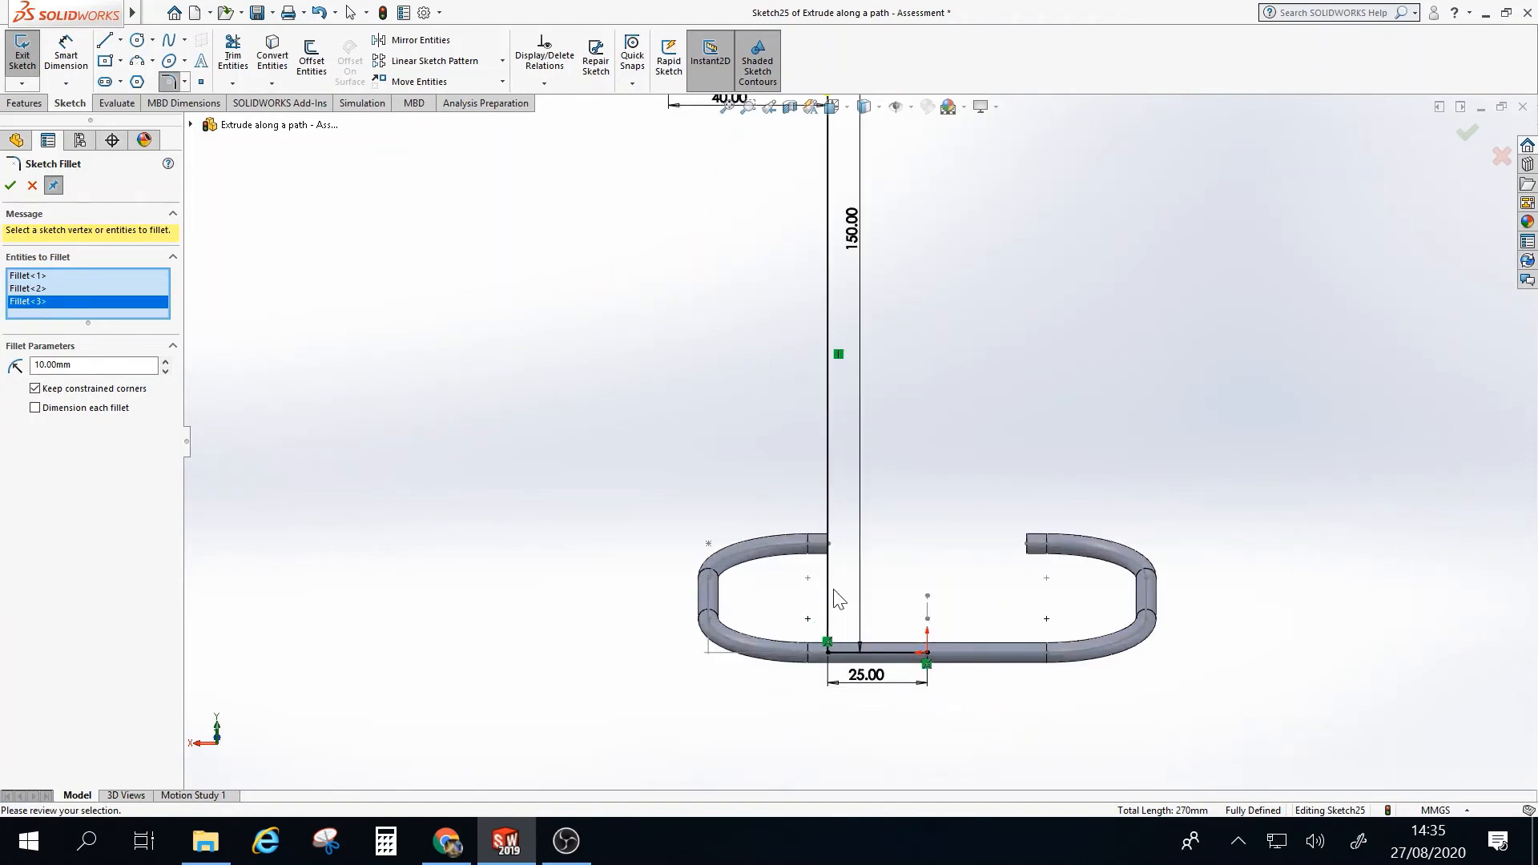
pyautogui.click(833, 591)
pyautogui.click(846, 651)
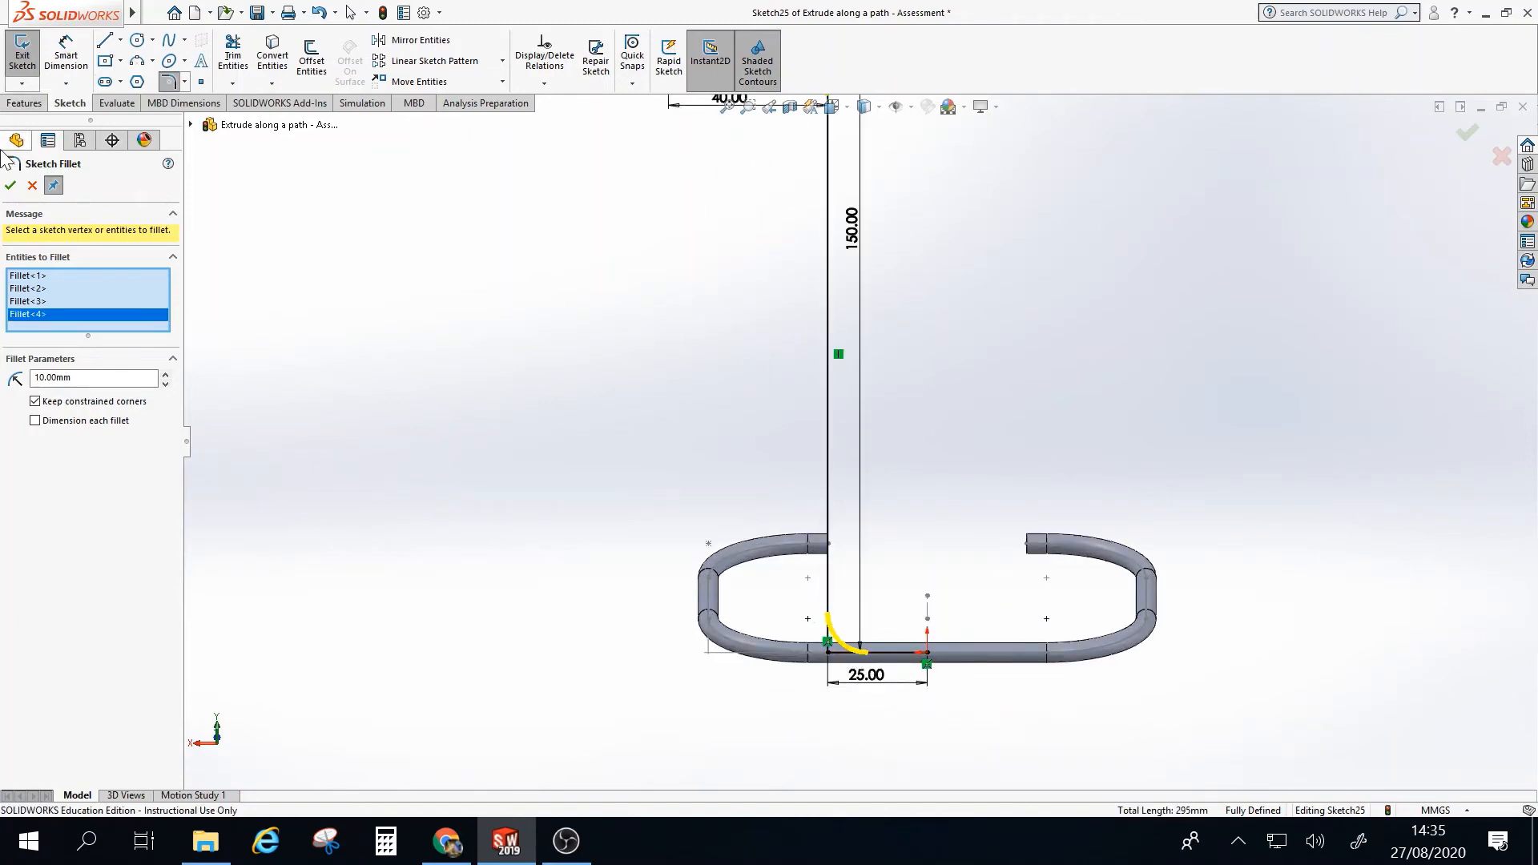
pyautogui.click(10, 185)
pyautogui.scroll(3, 853, 256)
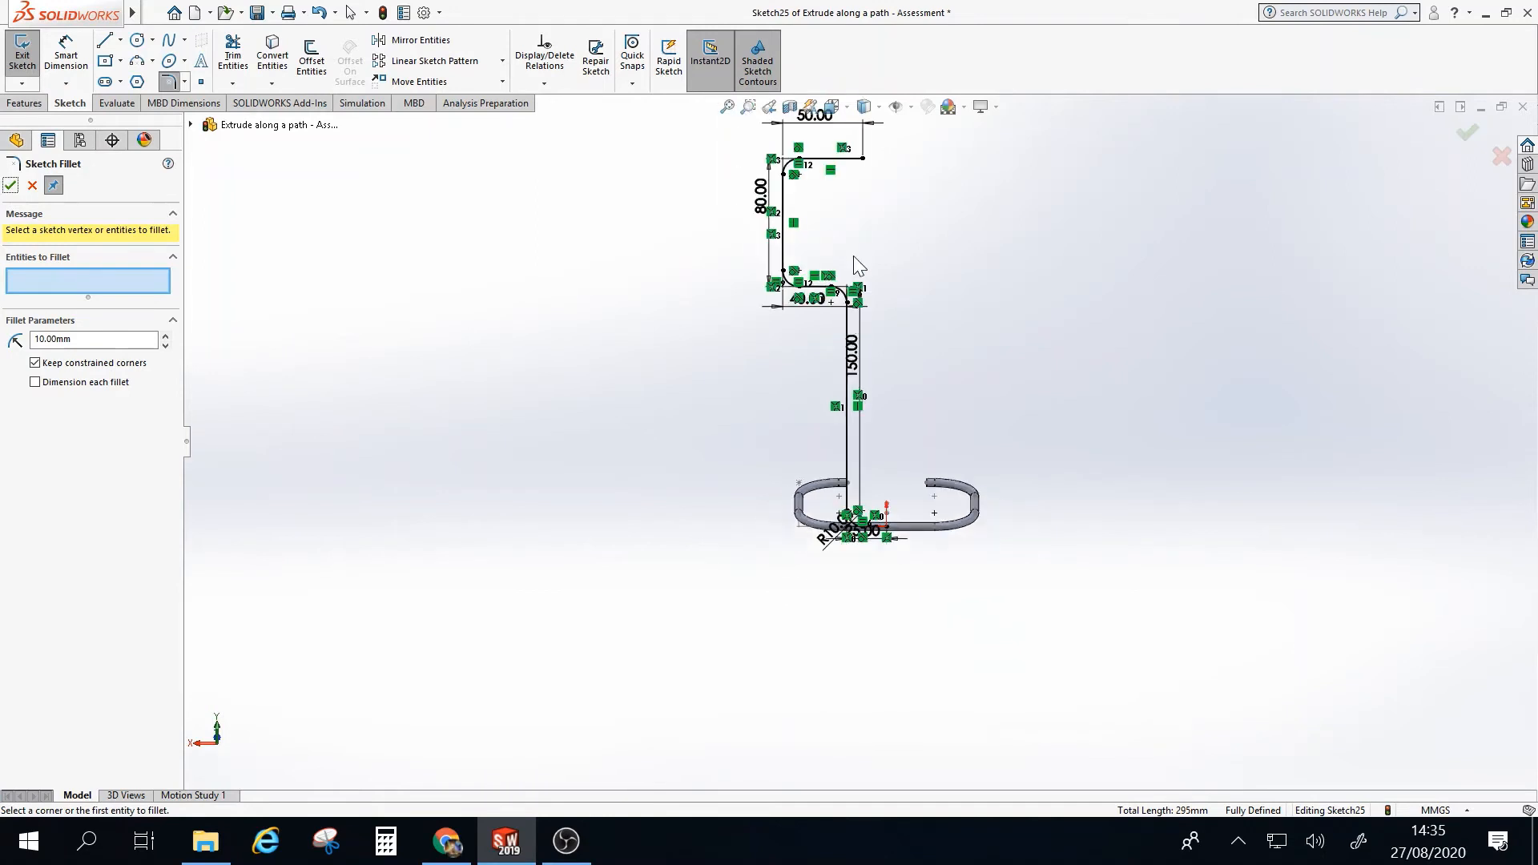
pyautogui.scroll(-1, 961, 314)
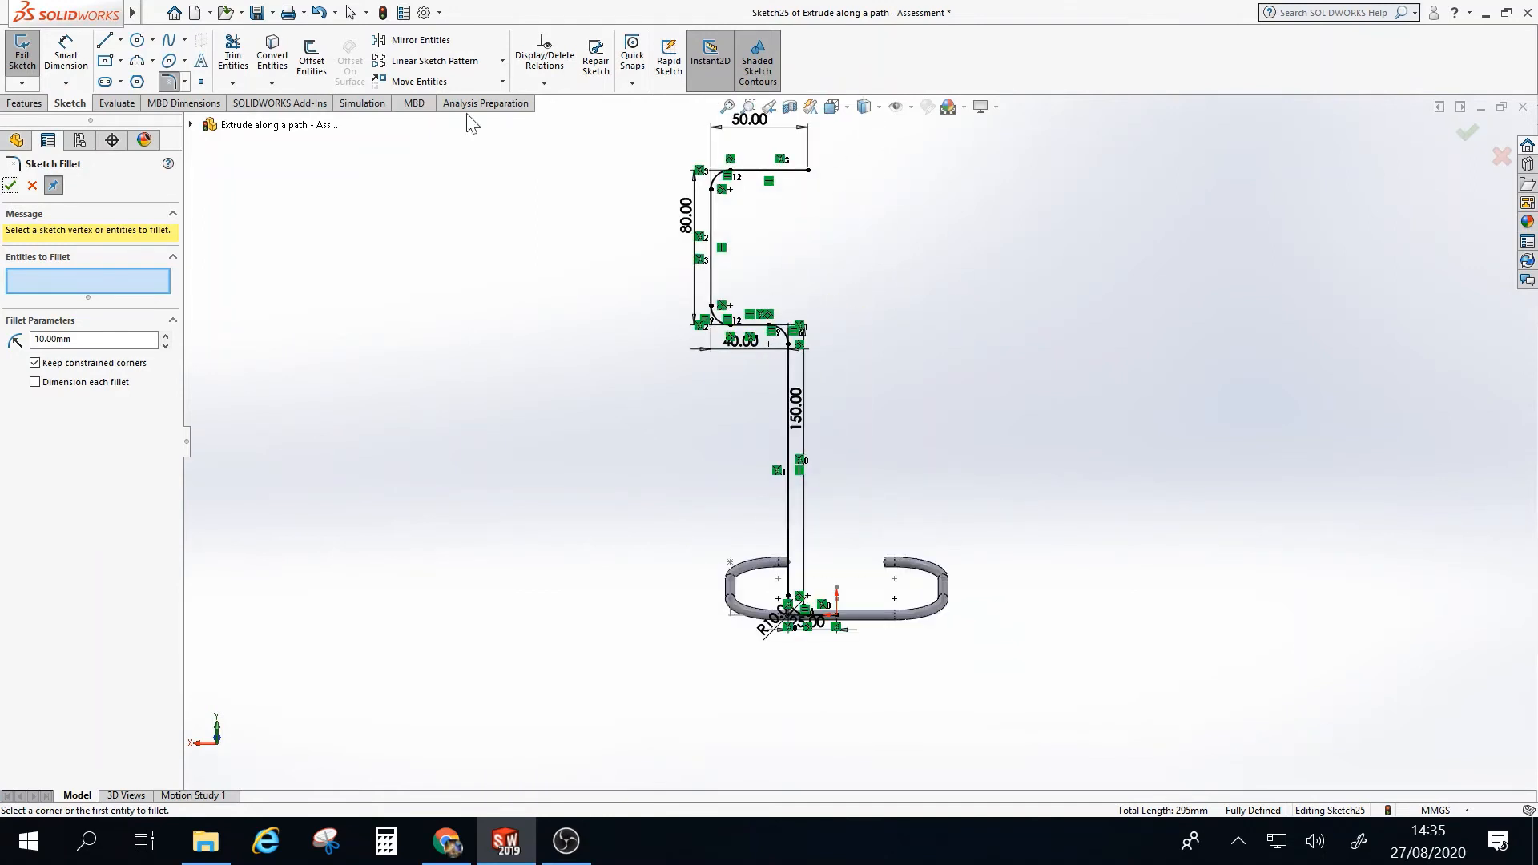
pyautogui.click(10, 185)
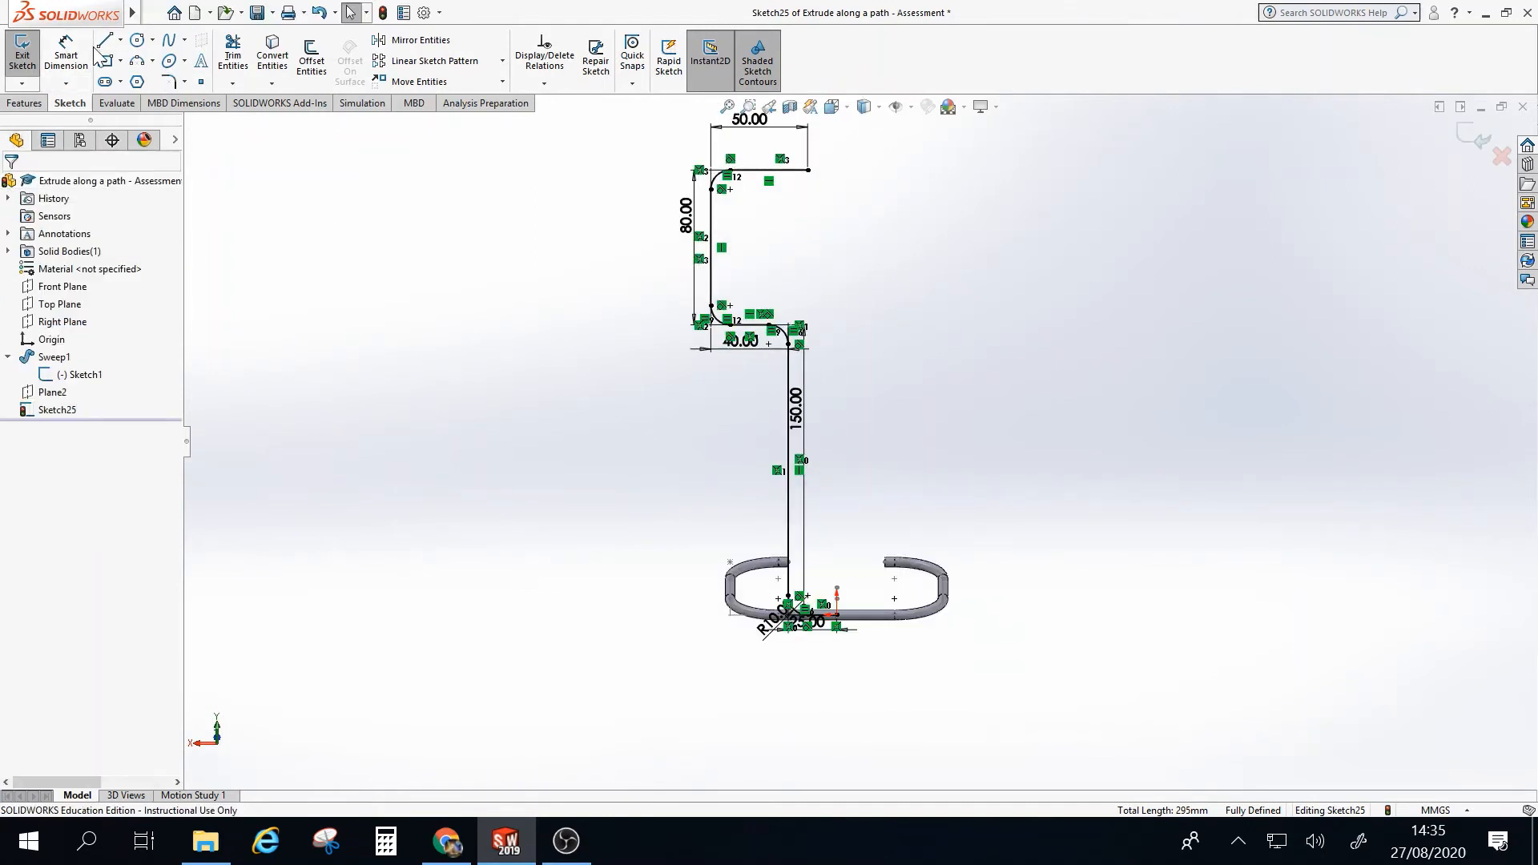
# Sketch a vertical line about 26 mm long directly above the origin and make it a construction line
pyautogui.click(104, 40)
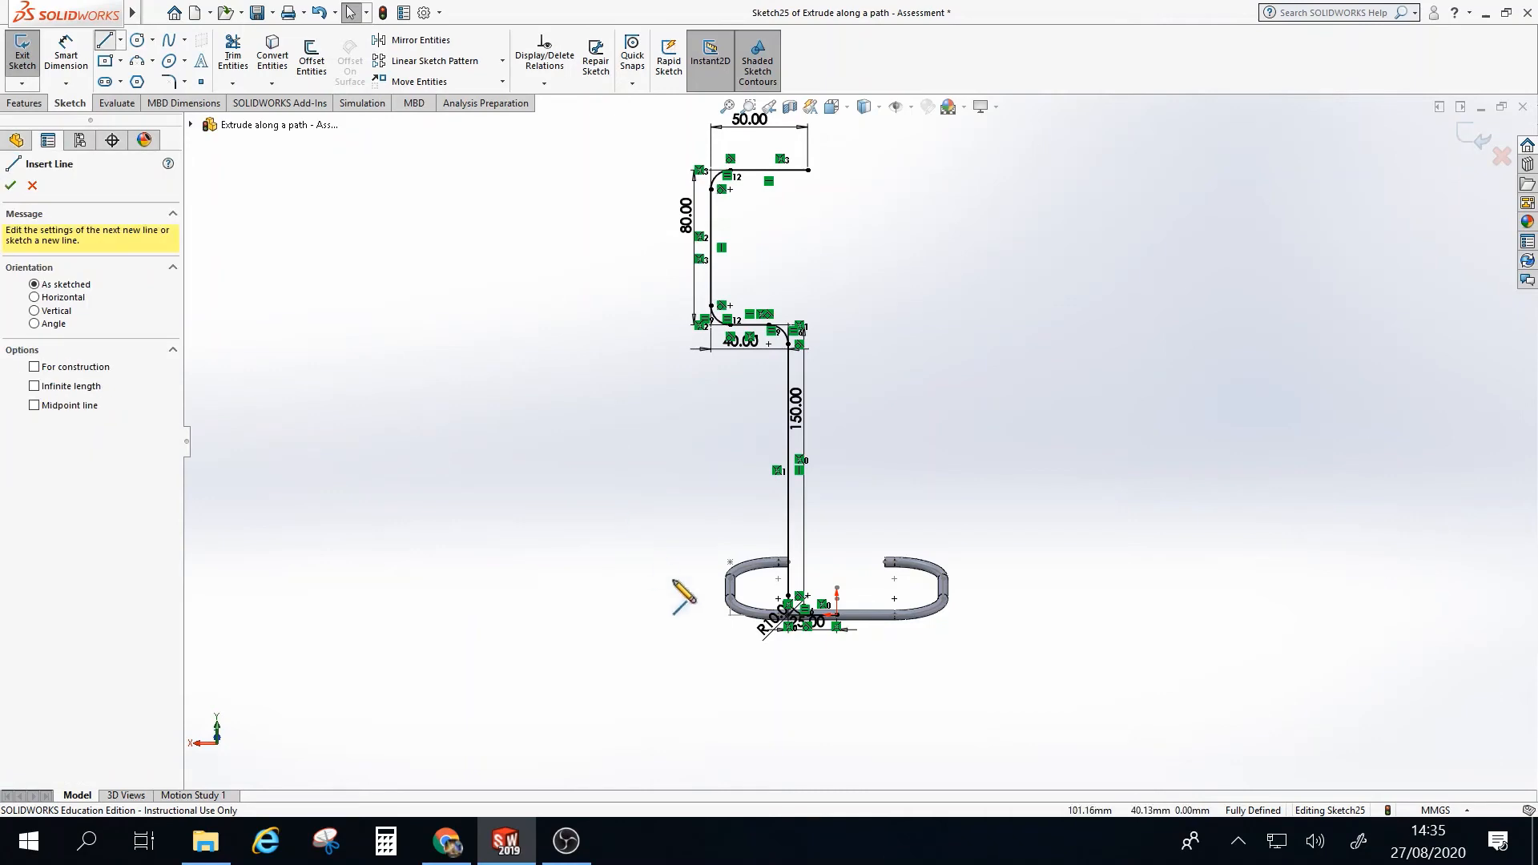
pyautogui.click(837, 563)
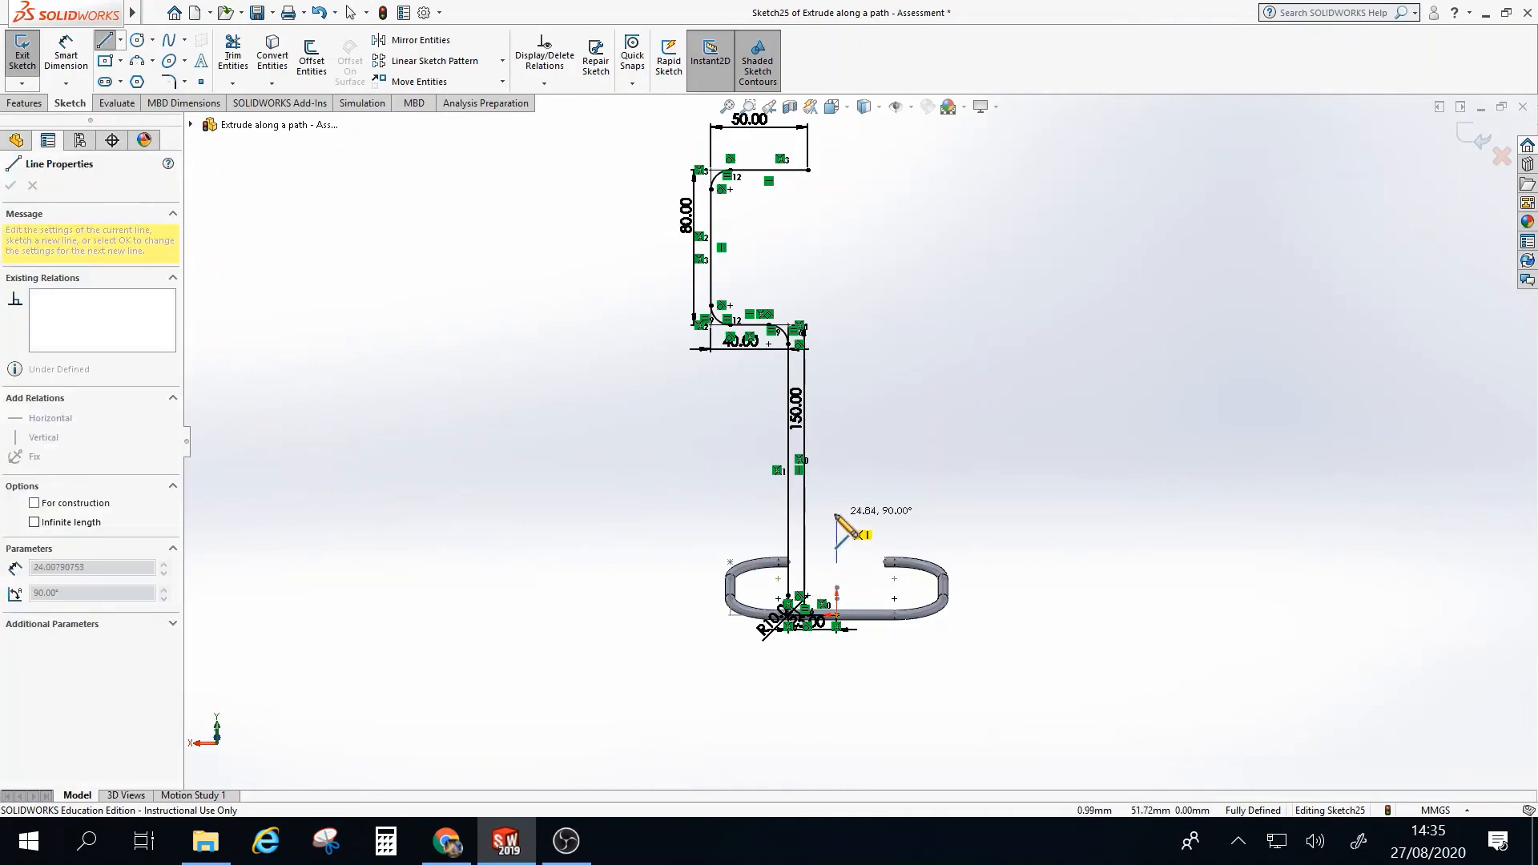
pyautogui.click(838, 513)
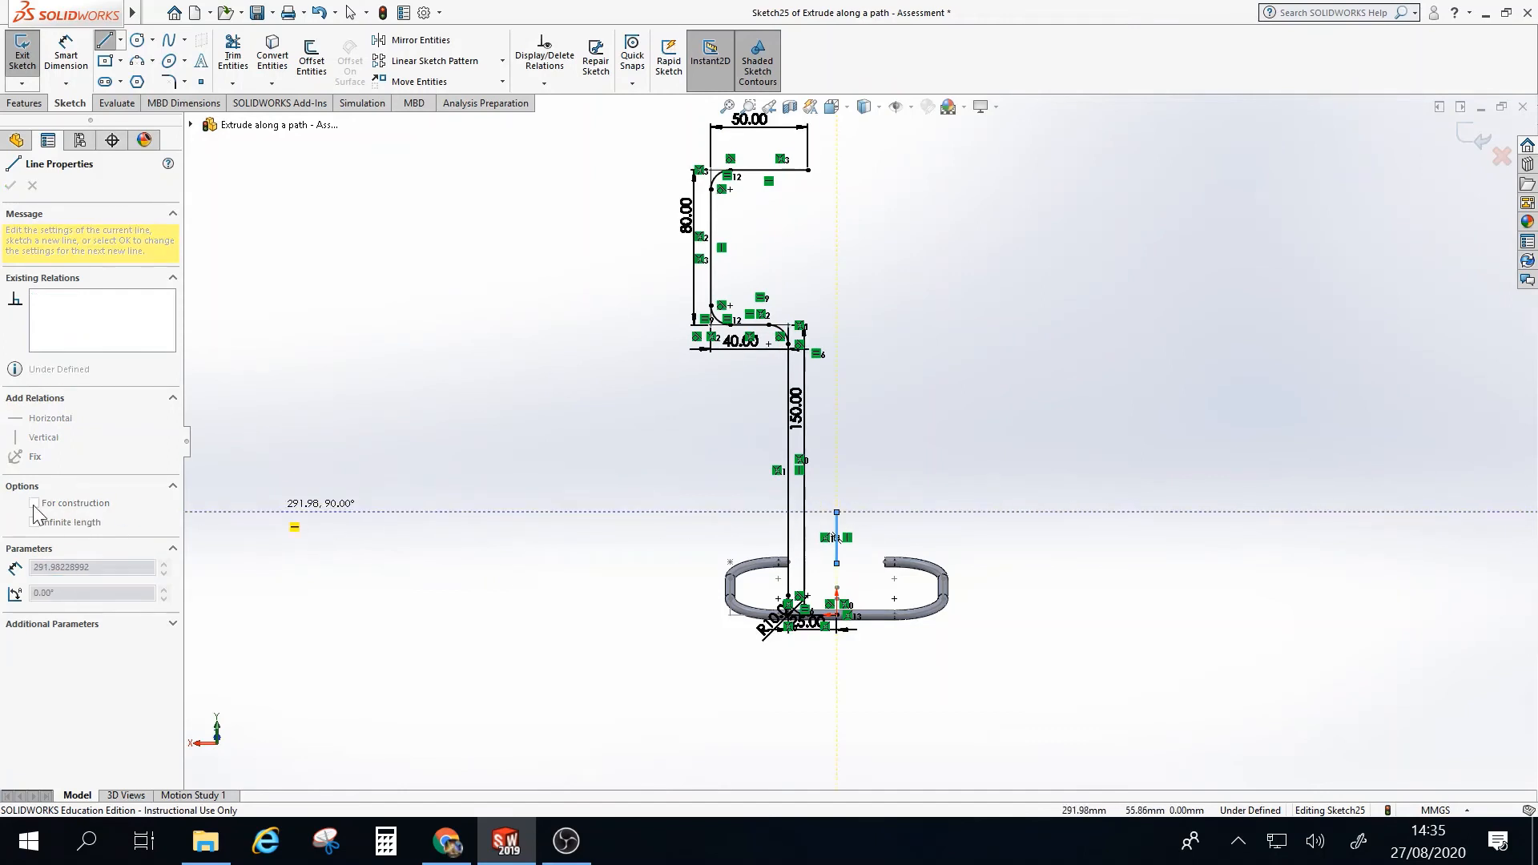
pyautogui.press('Escape')
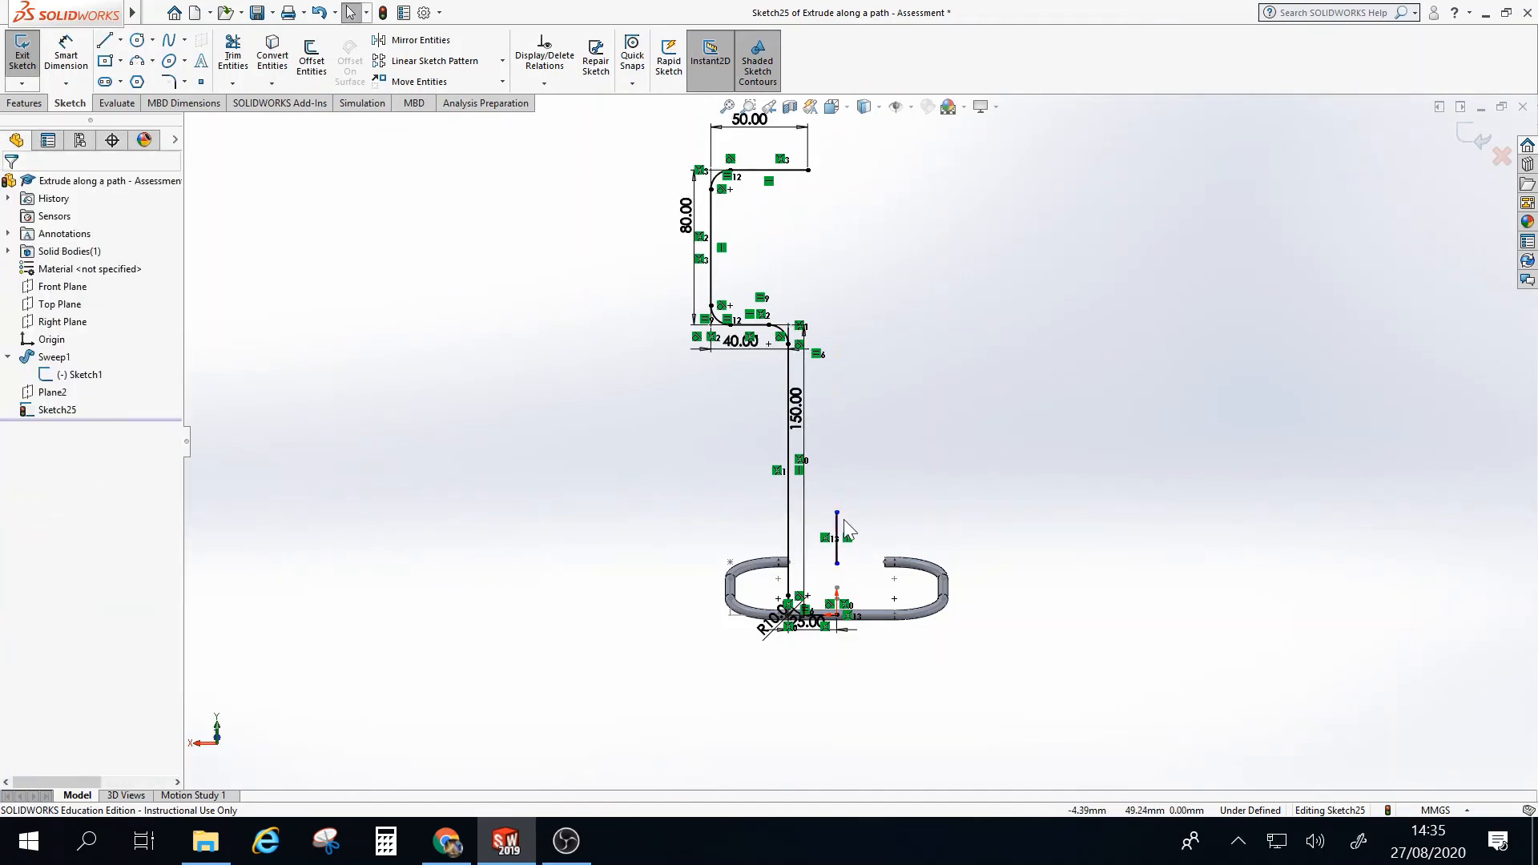
pyautogui.click(840, 523)
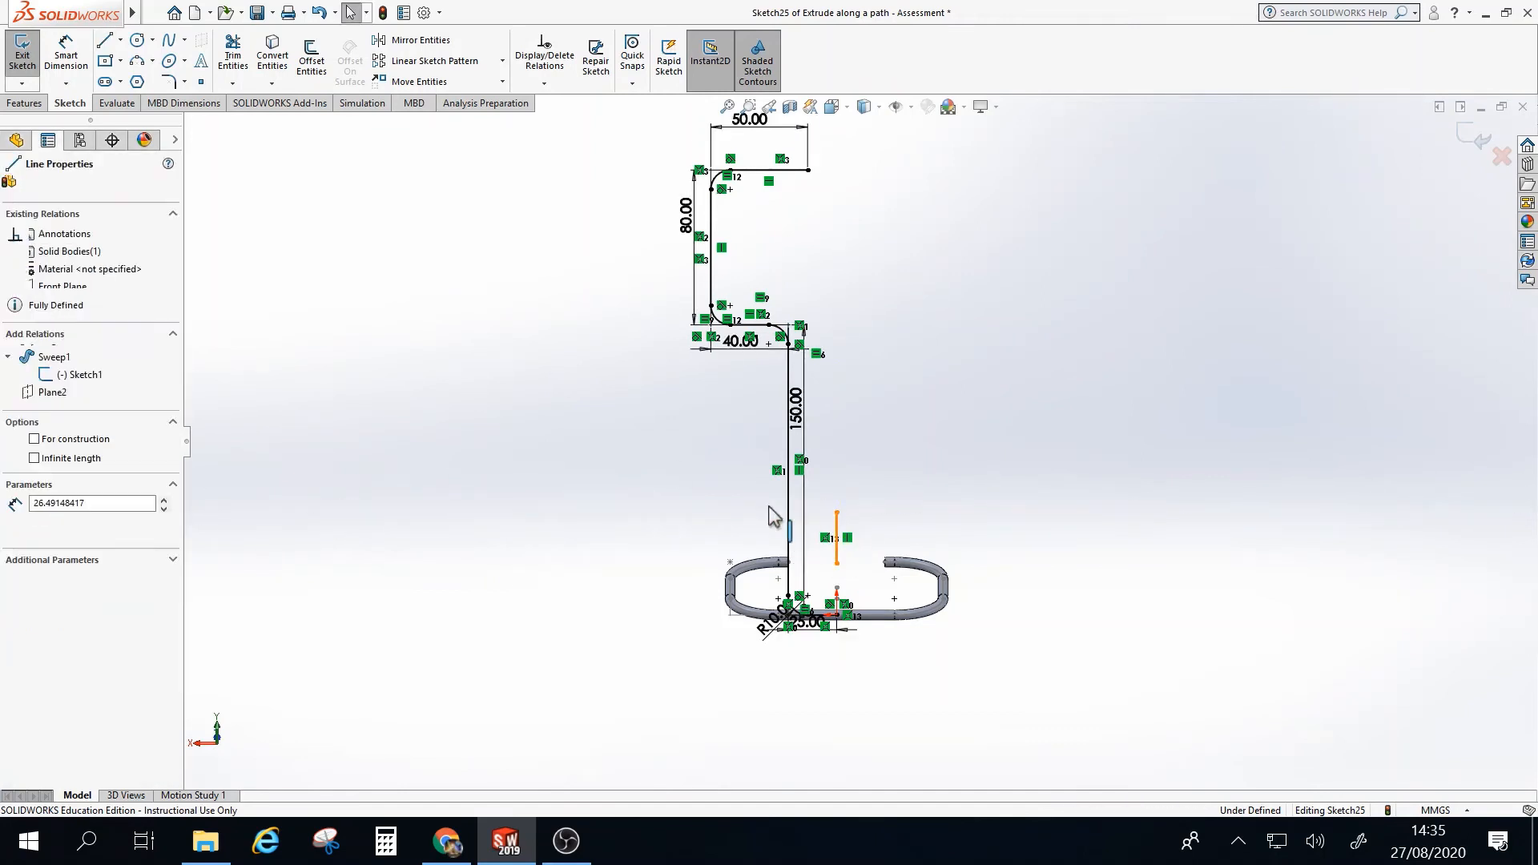
pyautogui.click(34, 440)
pyautogui.click(10, 186)
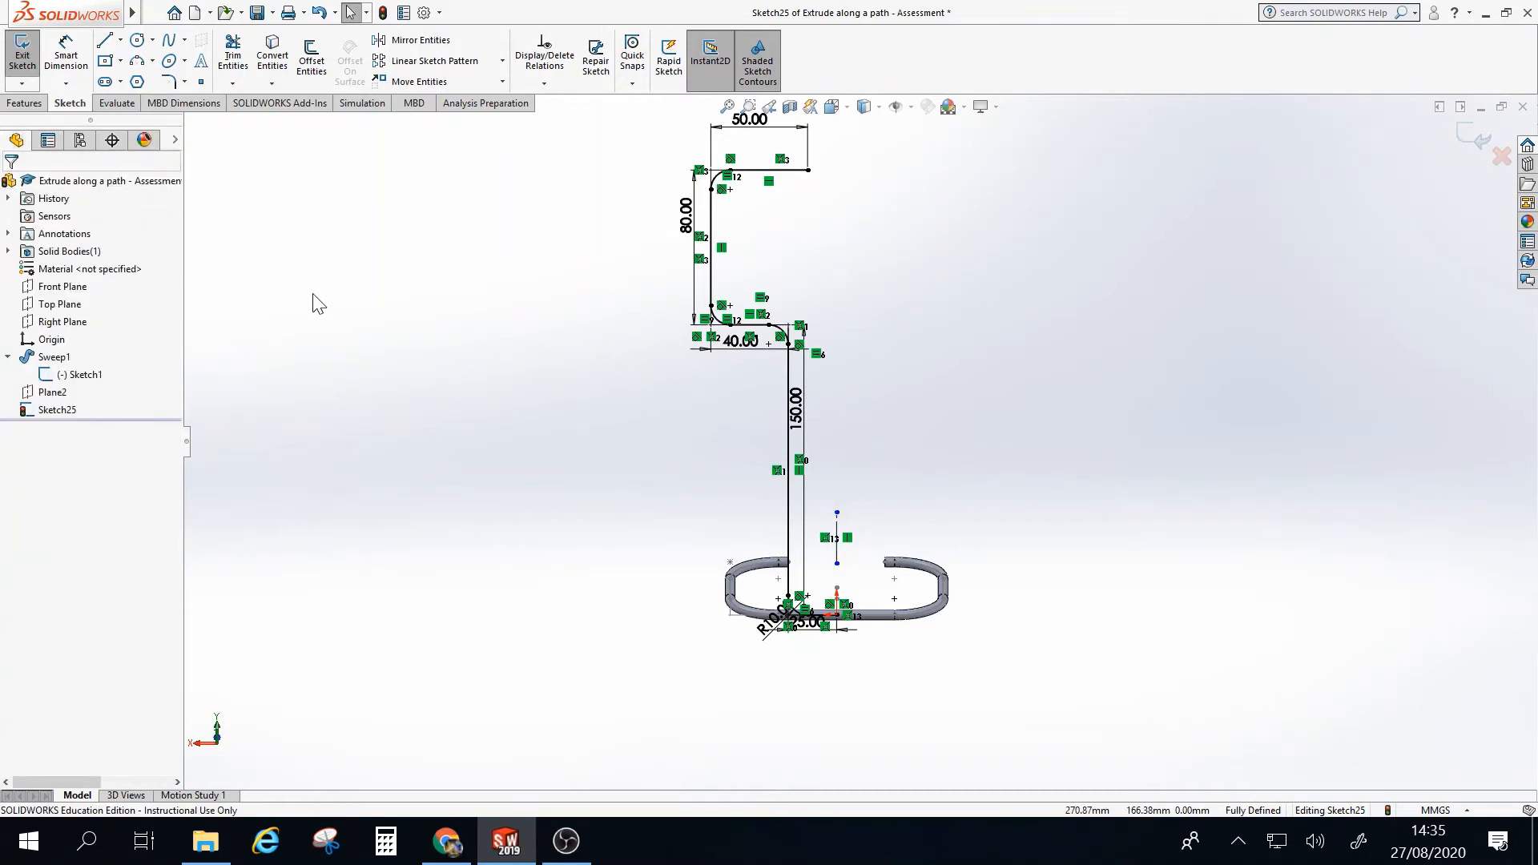
# Start mirroring the profile, selecting the top line, its corner fillet, the upper vertical line and the middle horizontal line
pyautogui.moveTo(565, 522)
pyautogui.mouseDown(button='middle')
pyautogui.moveTo(604, 505)
pyautogui.moveTo(604, 460)
pyautogui.moveTo(462, 473)
pyautogui.moveTo(508, 508)
pyautogui.moveTo(567, 470)
pyautogui.moveTo(594, 550)
pyautogui.moveTo(532, 484)
pyautogui.mouseUp(button='middle')
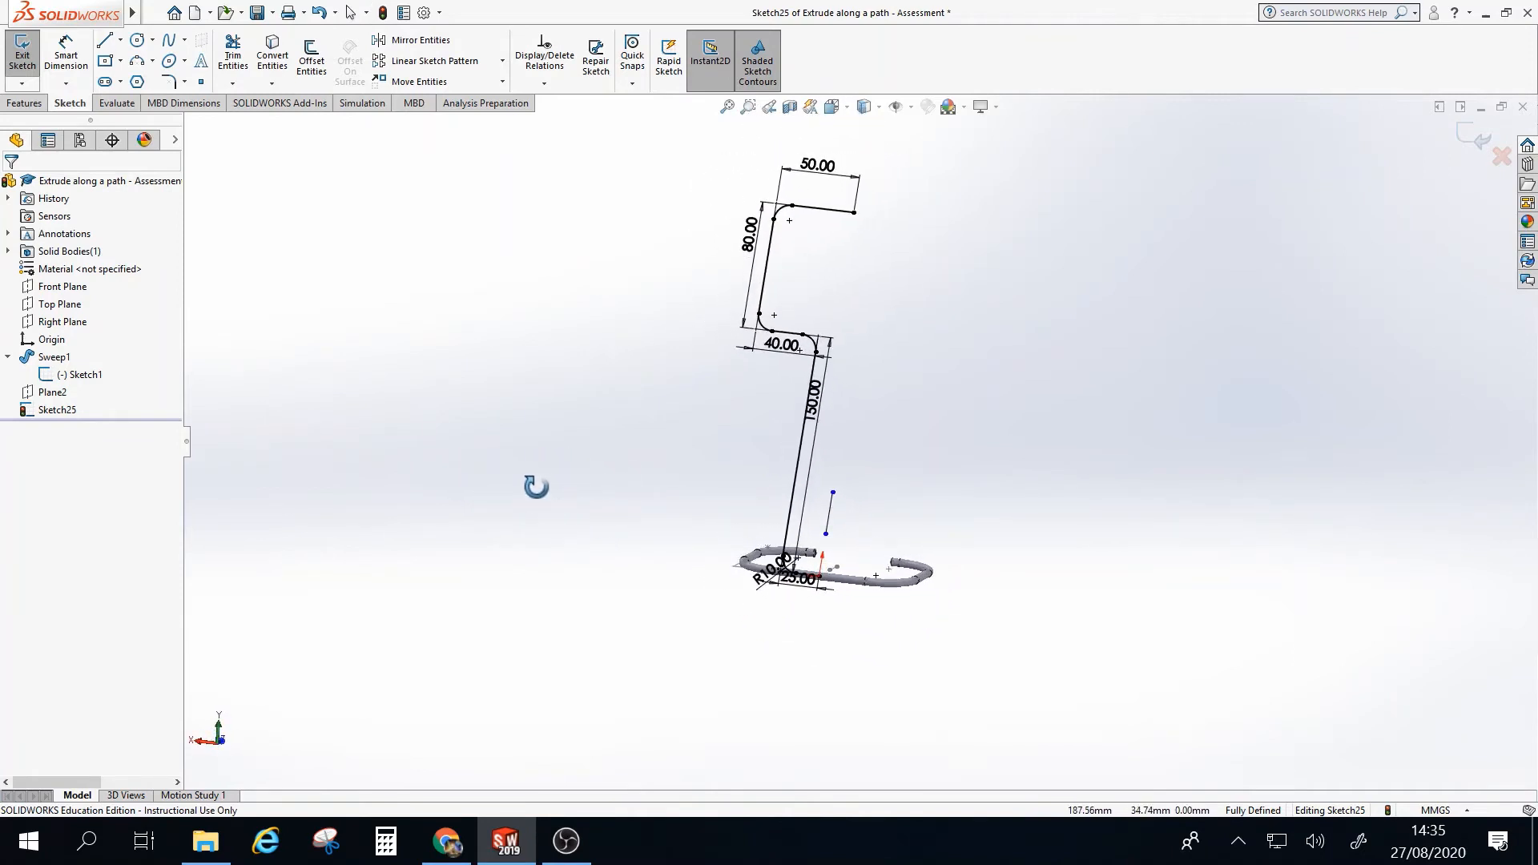
pyautogui.click(419, 40)
pyautogui.click(833, 211)
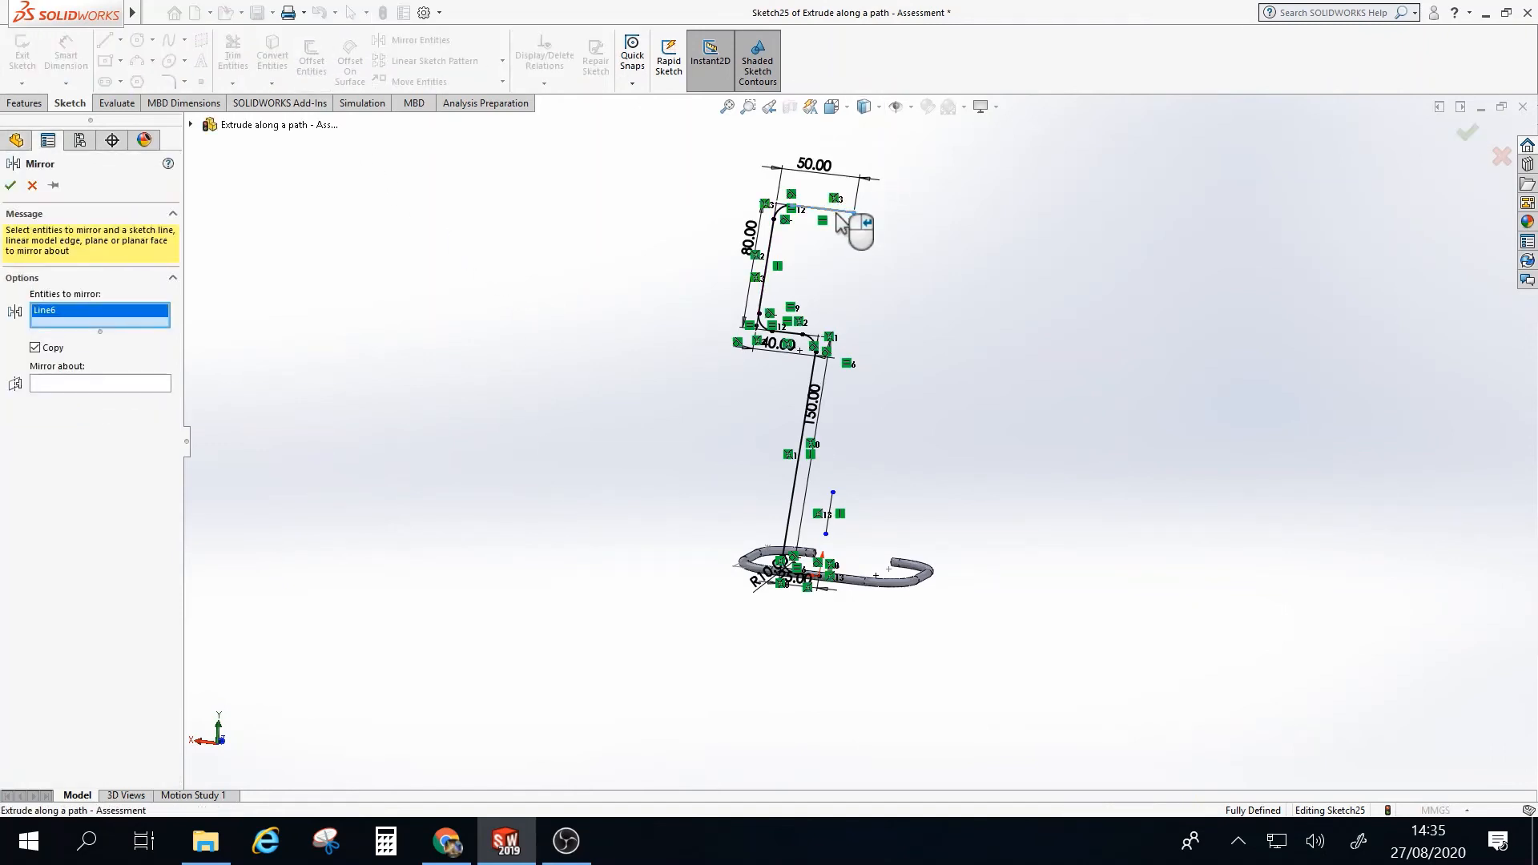
pyautogui.click(779, 213)
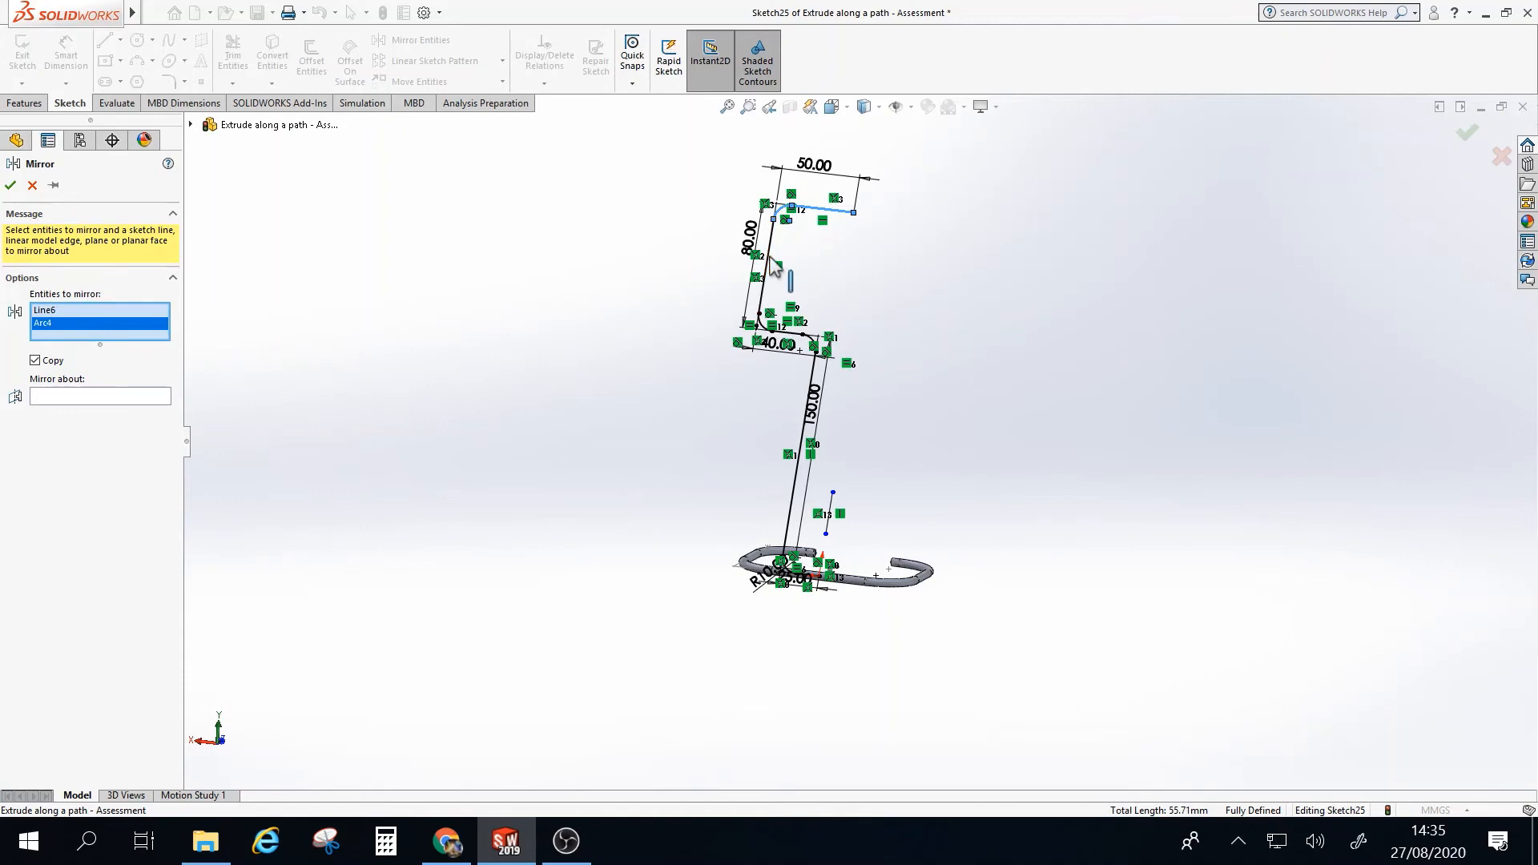
pyautogui.click(768, 262)
pyautogui.click(761, 323)
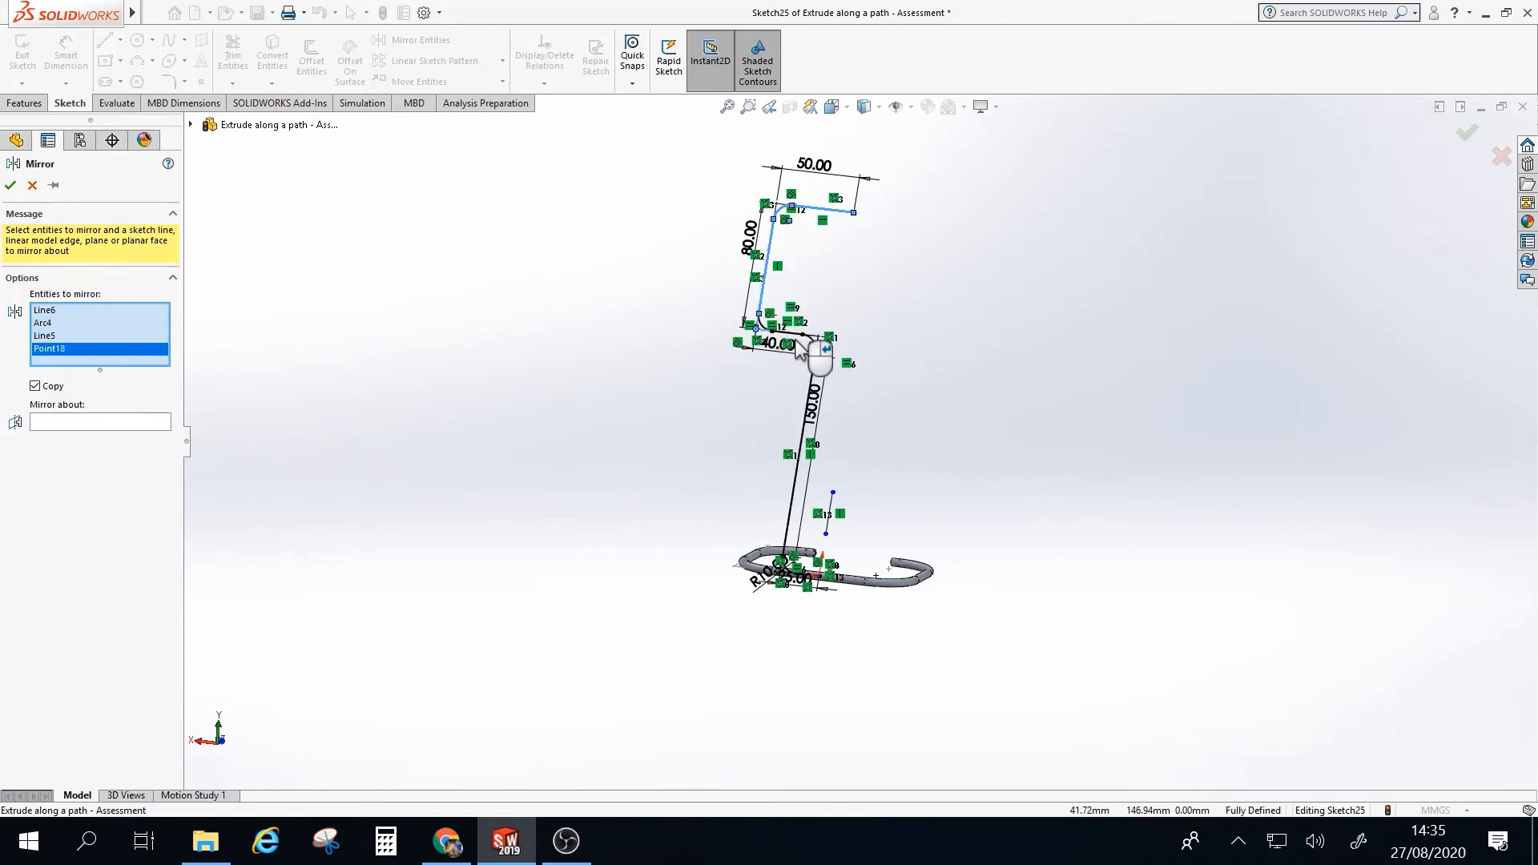
pyautogui.click(781, 331)
# Add the 150 mm vertical line, the fillets at both its ends and the bottom horizontal line to the entities to mirror
pyautogui.scroll(-4, 785, 368)
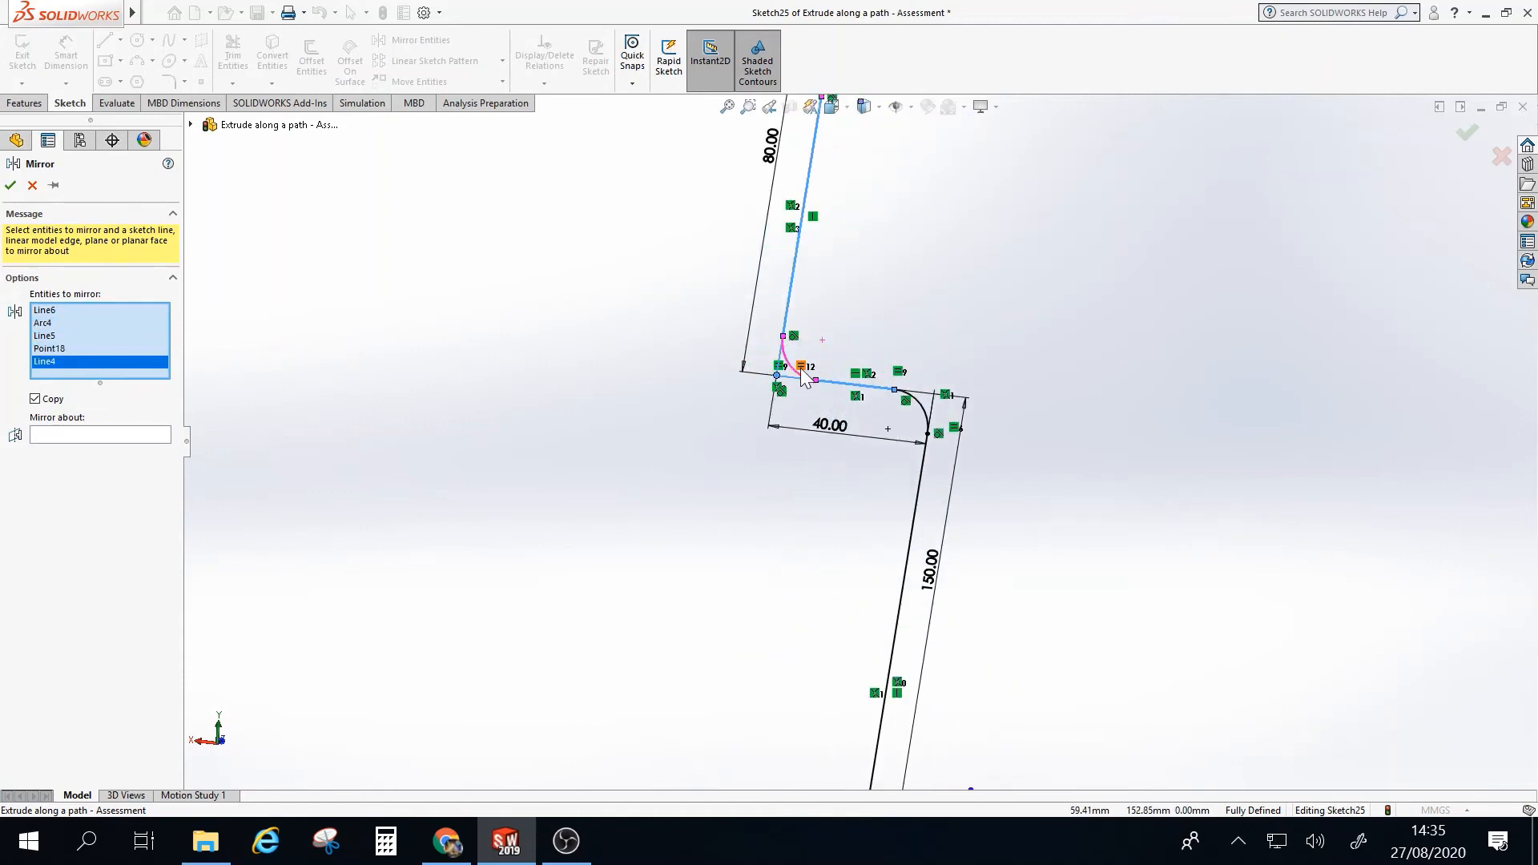
pyautogui.click(919, 410)
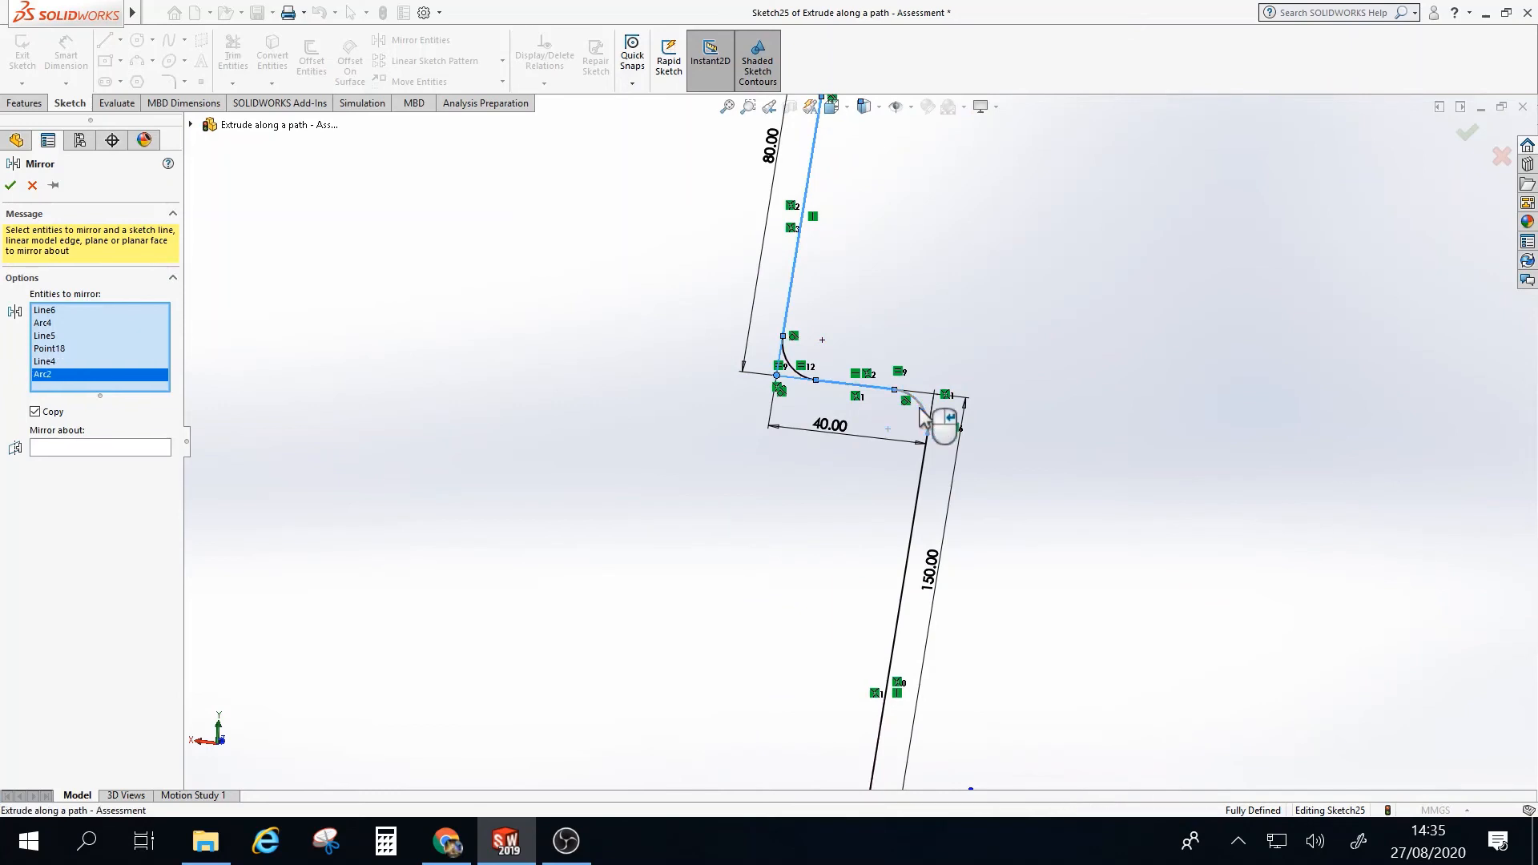
pyautogui.click(922, 479)
pyautogui.scroll(4, 925, 481)
pyautogui.scroll(-3, 852, 669)
pyautogui.scroll(-3, 849, 666)
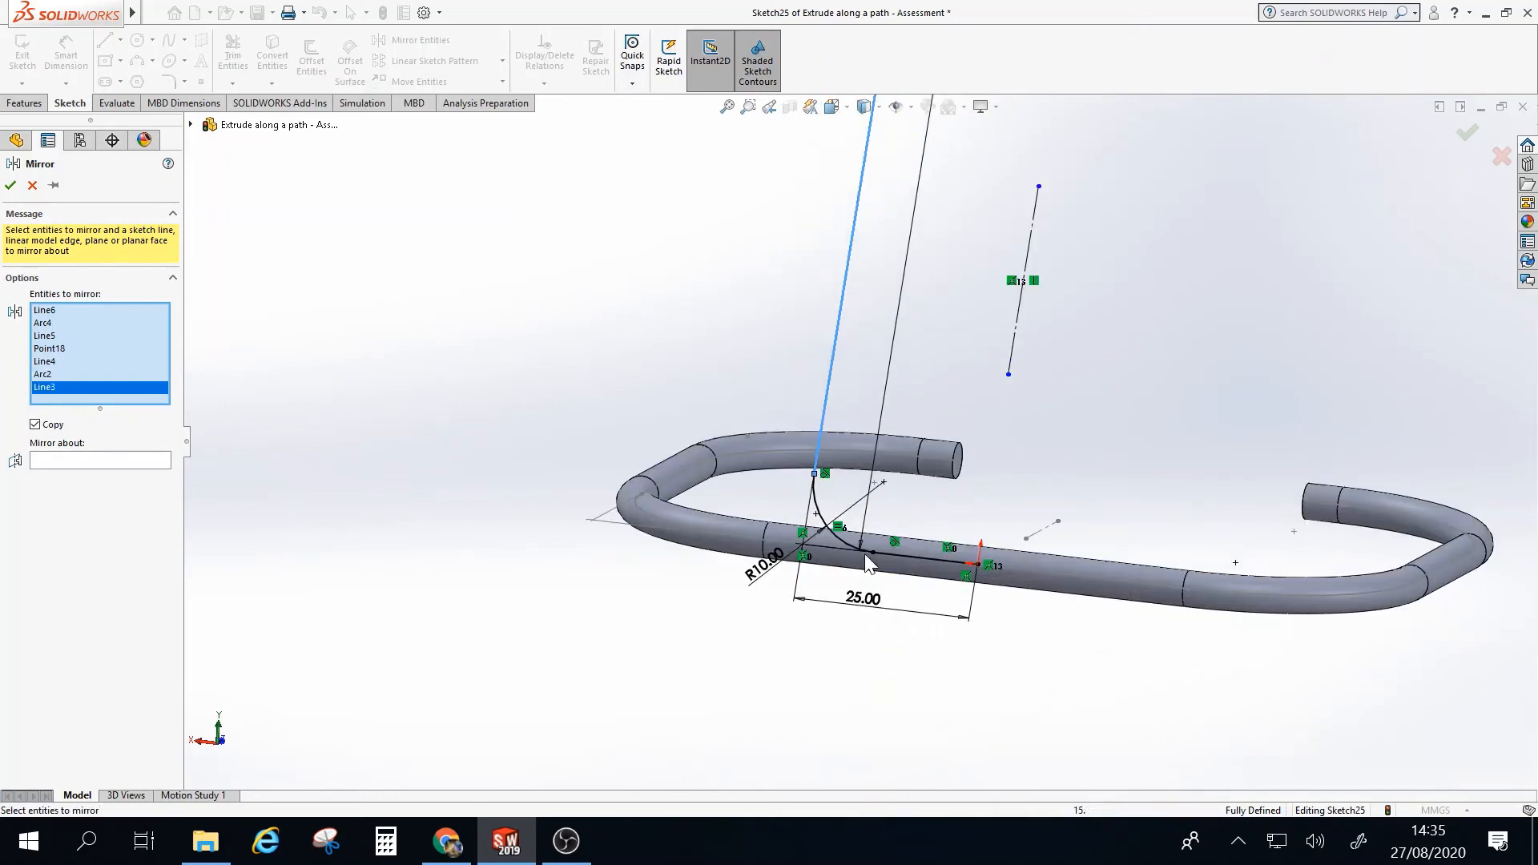
pyautogui.click(833, 536)
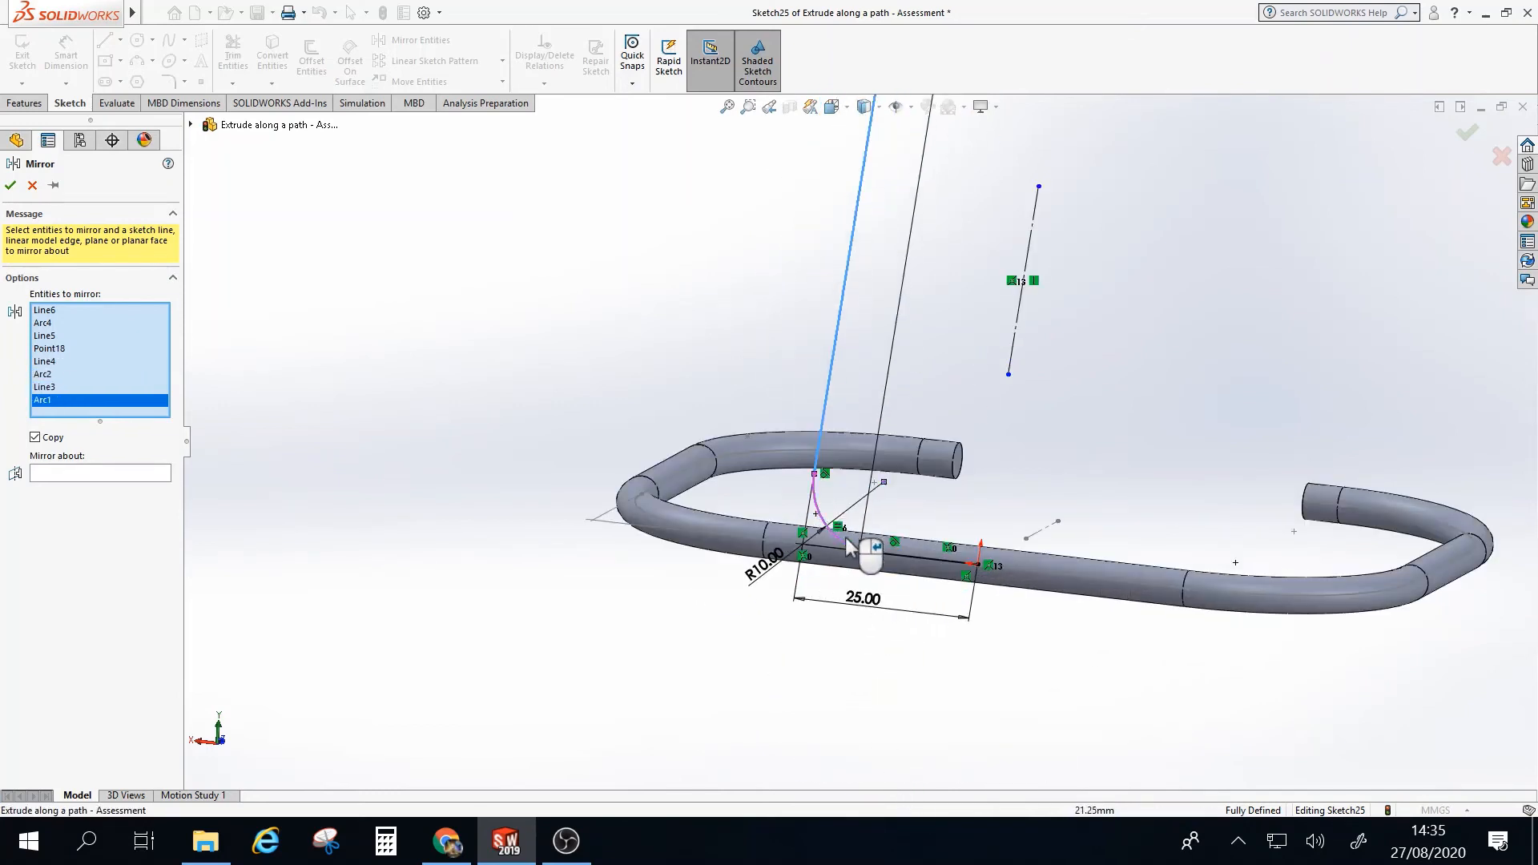
pyautogui.click(903, 565)
# Add the fillet between the 80 mm and 40 mm lines to the entities to mirror
pyautogui.scroll(3, 911, 441)
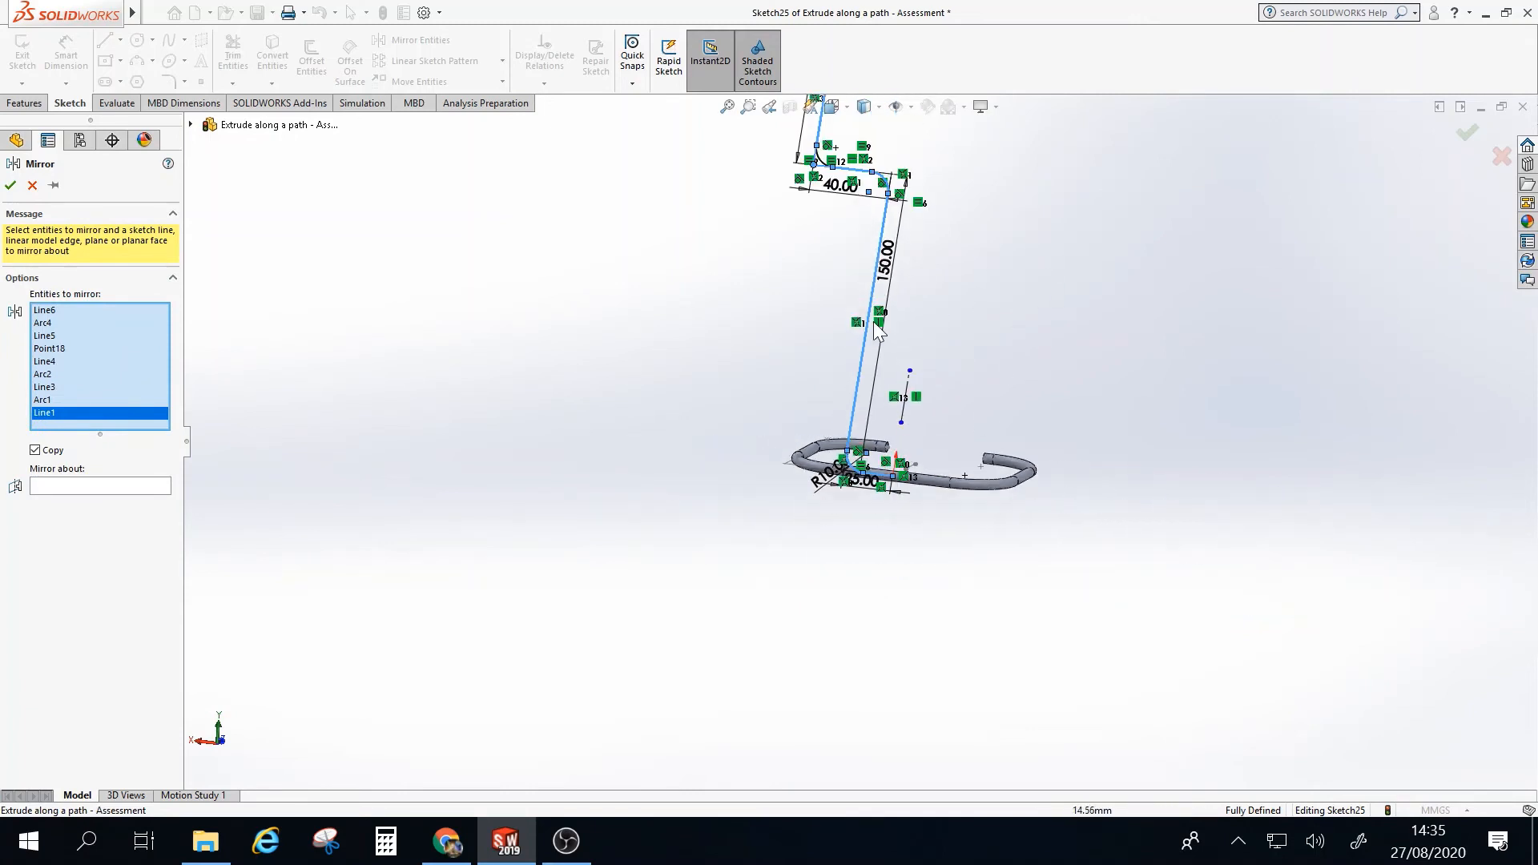
pyautogui.scroll(-5, 819, 233)
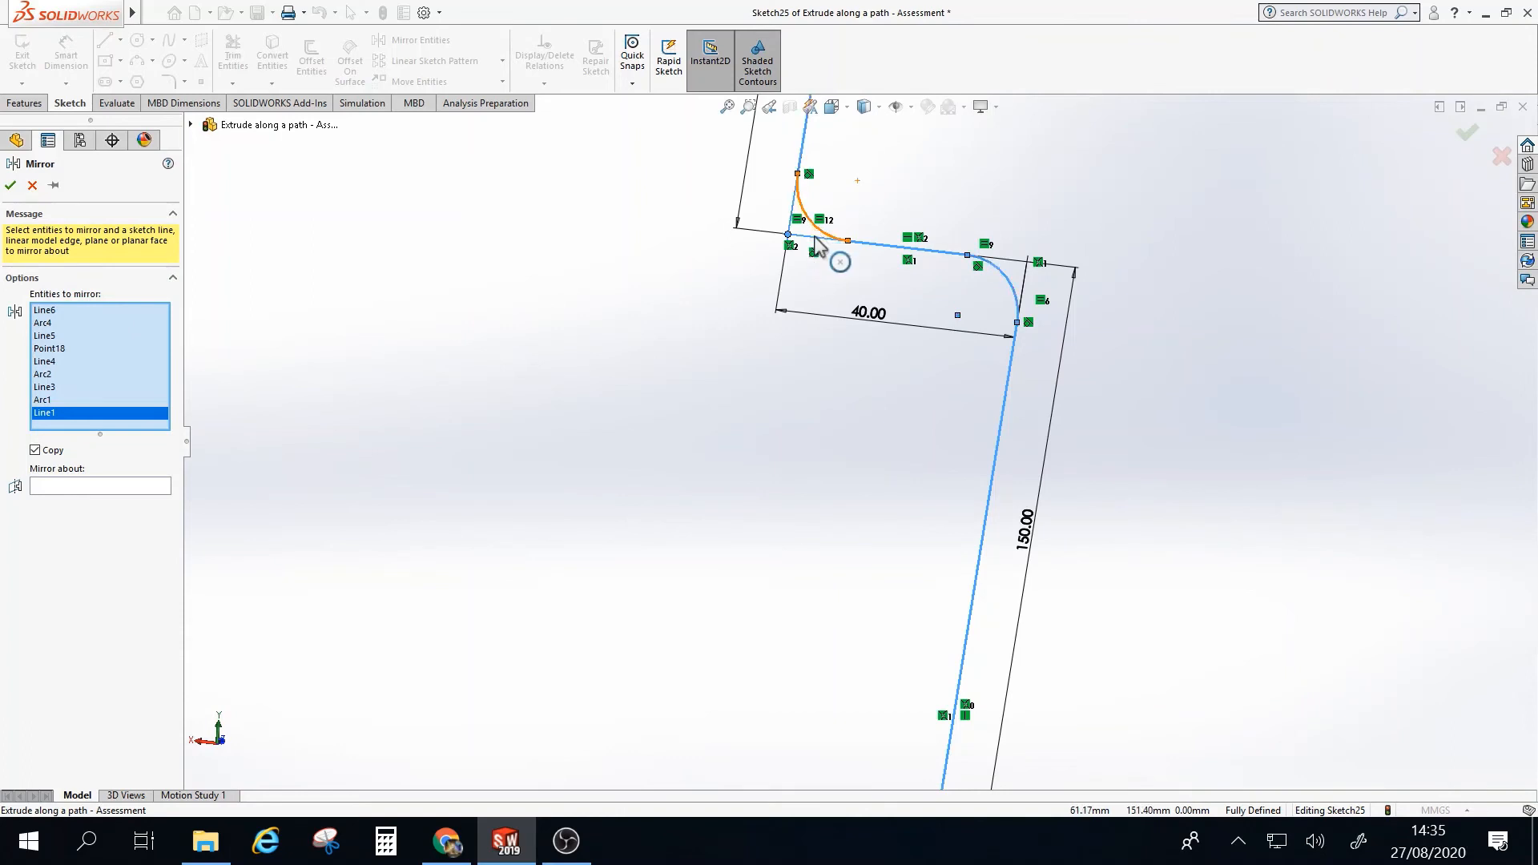
pyautogui.scroll(5, 1020, 368)
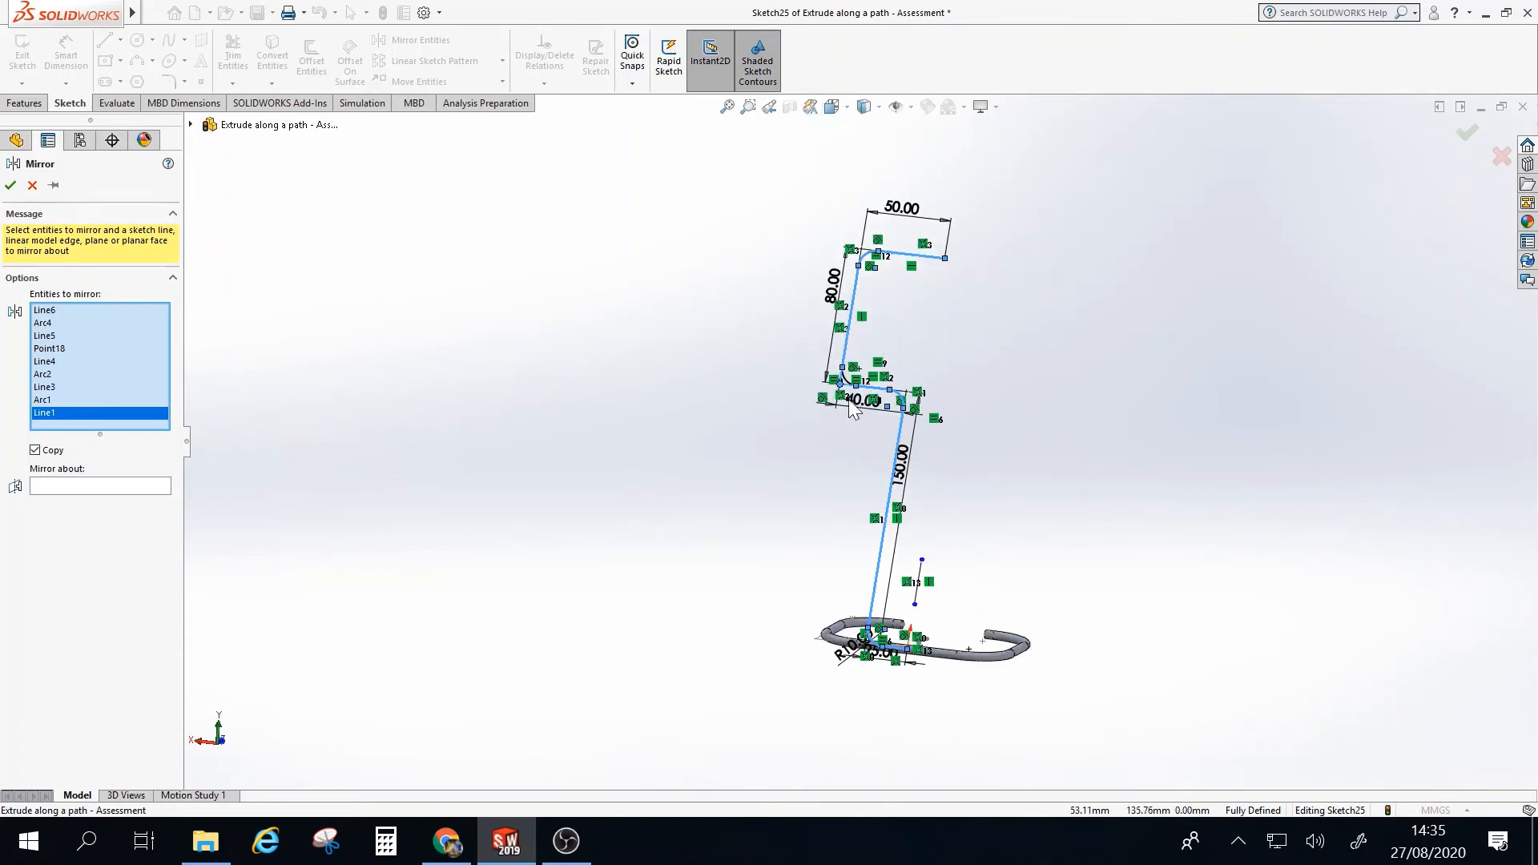
pyautogui.scroll(-3, 852, 409)
pyautogui.click(847, 399)
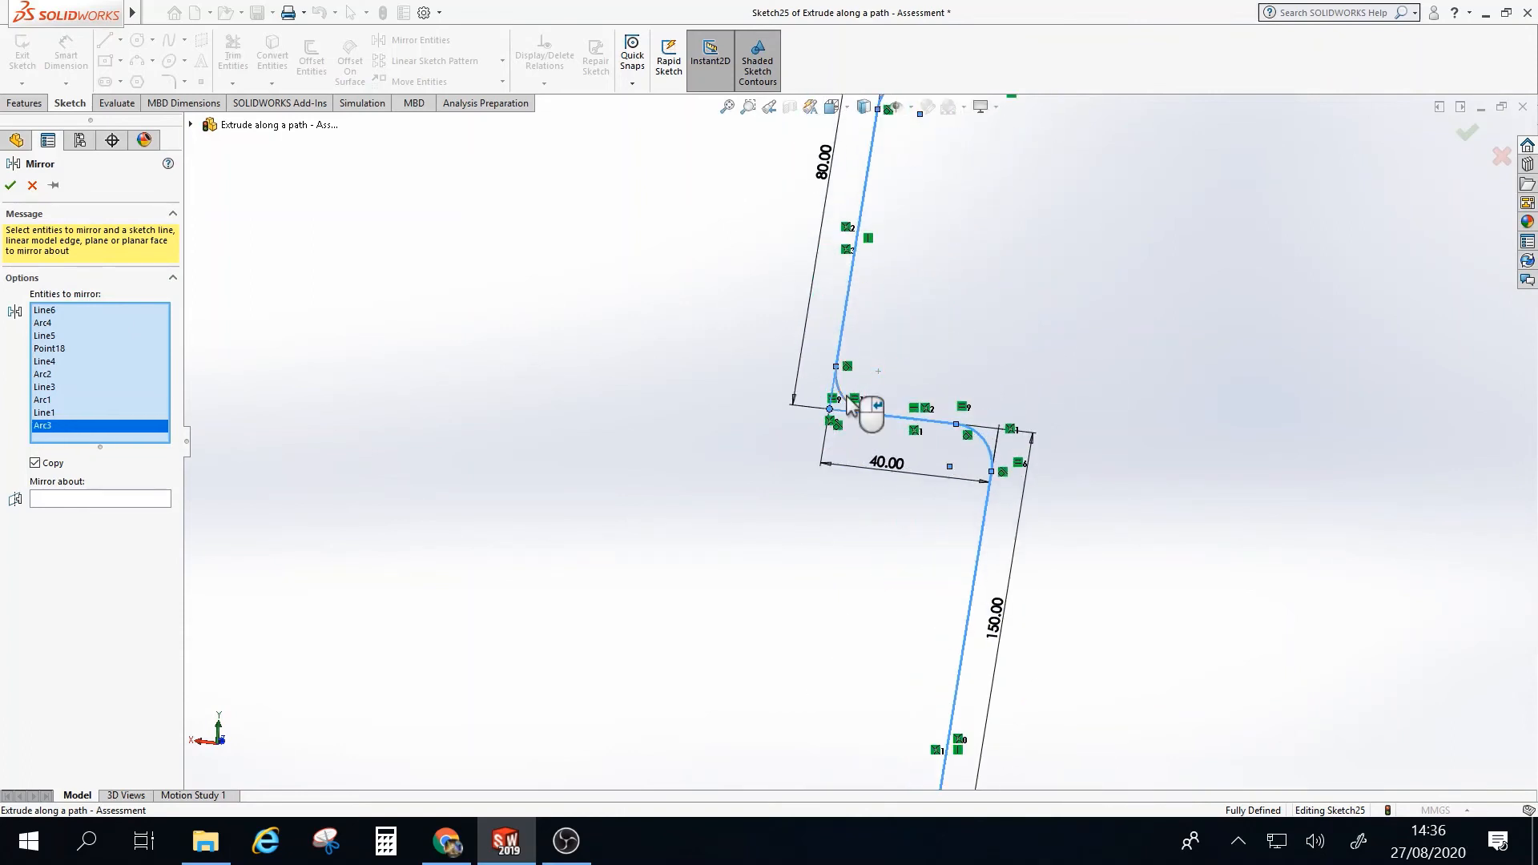
pyautogui.scroll(4, 910, 337)
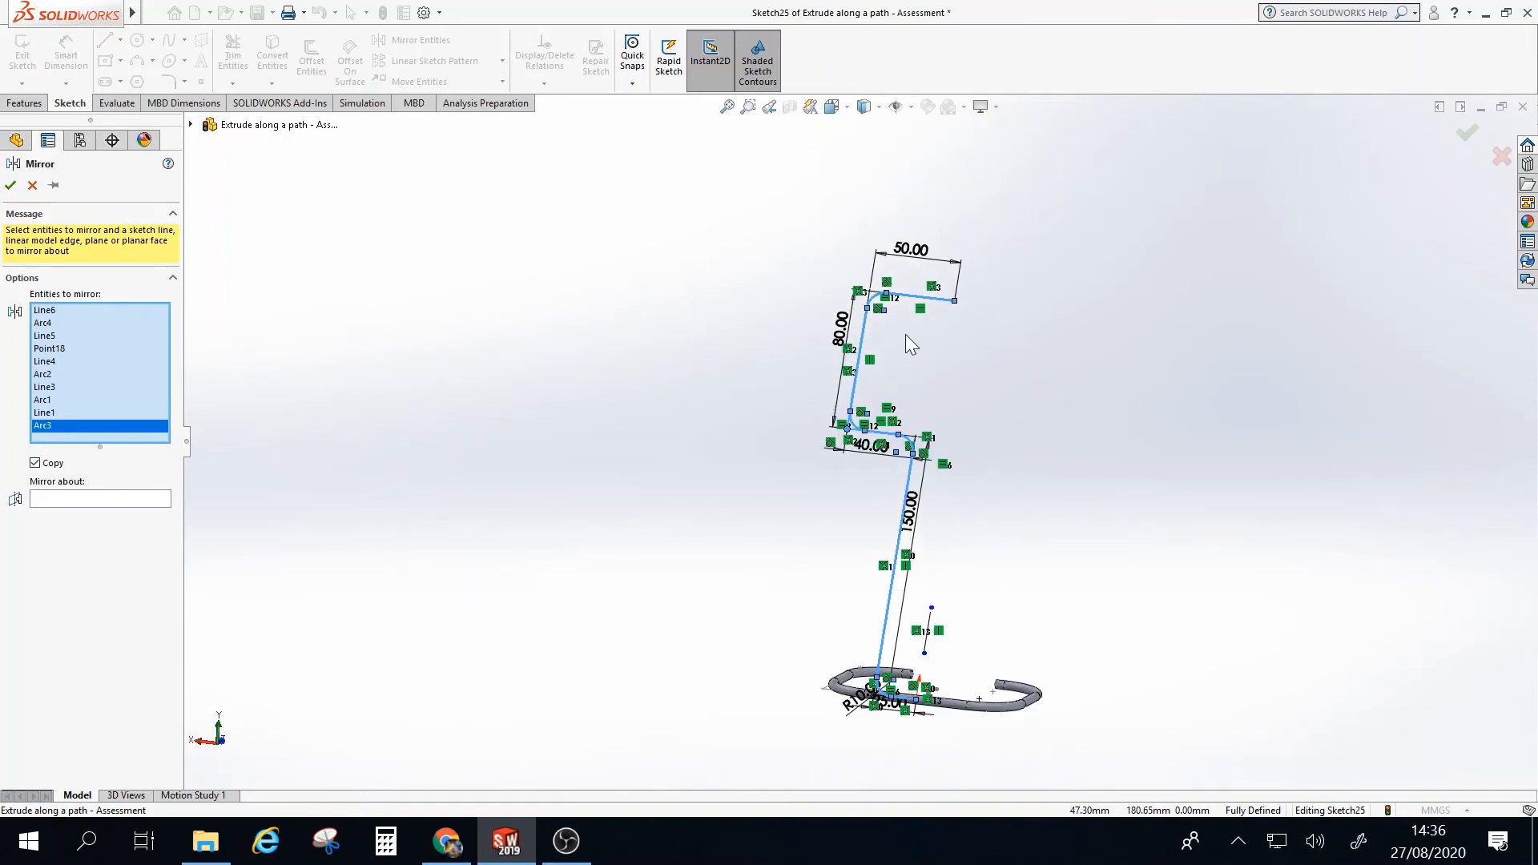
# Mirror the selected profile entities about the vertical construction line above the origin and finish the sketch
pyautogui.click(57, 500)
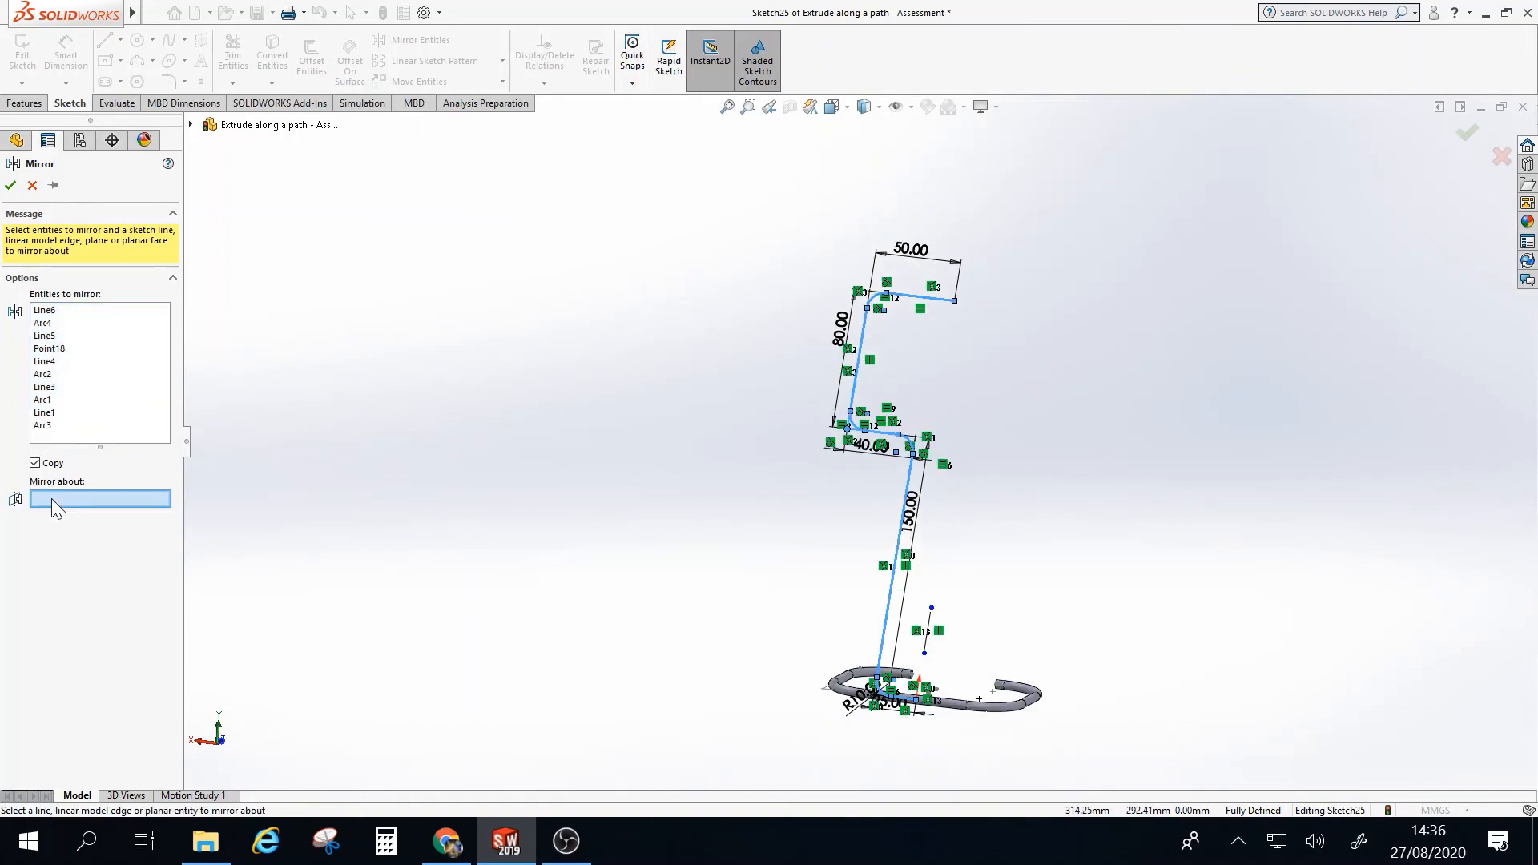
pyautogui.click(931, 631)
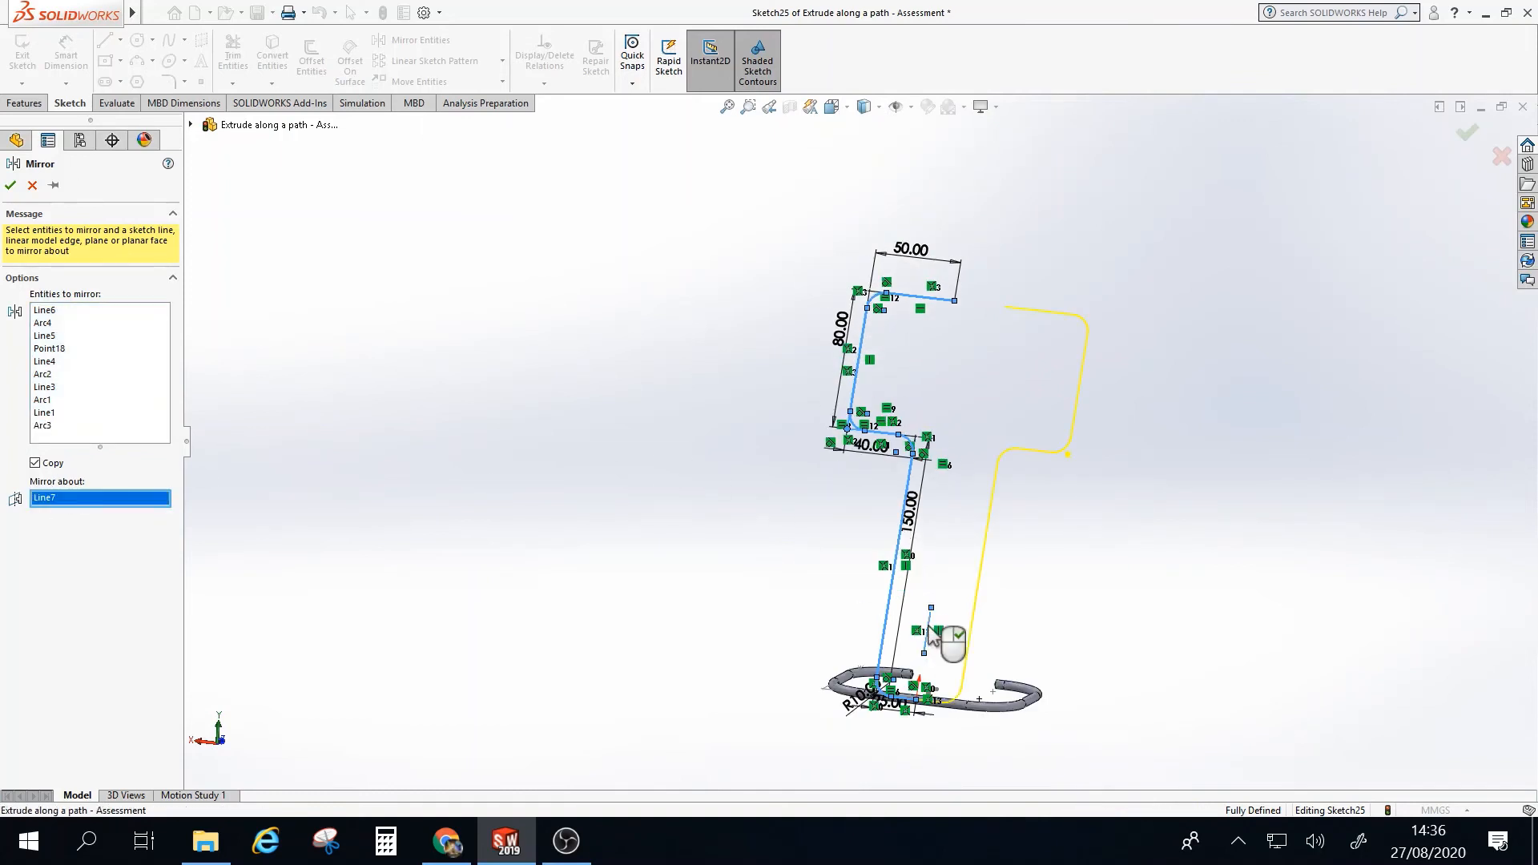
pyautogui.click(1466, 133)
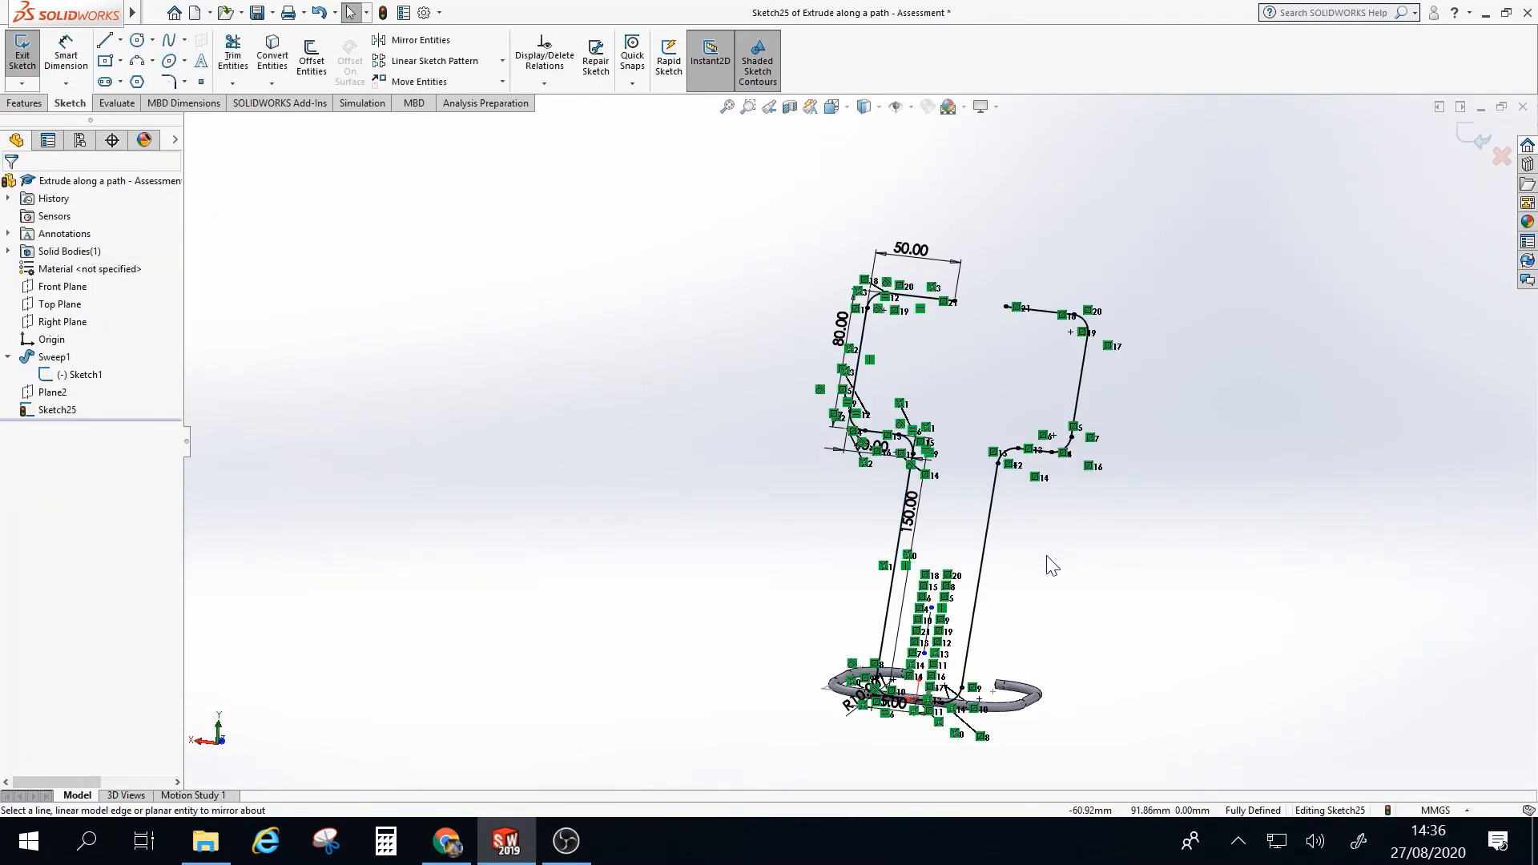
pyautogui.moveTo(1066, 523)
pyautogui.mouseDown(button='middle')
pyautogui.moveTo(982, 521)
pyautogui.moveTo(1116, 515)
pyautogui.moveTo(934, 518)
pyautogui.moveTo(841, 549)
pyautogui.moveTo(1040, 524)
pyautogui.moveTo(1117, 560)
pyautogui.mouseUp(button='middle')
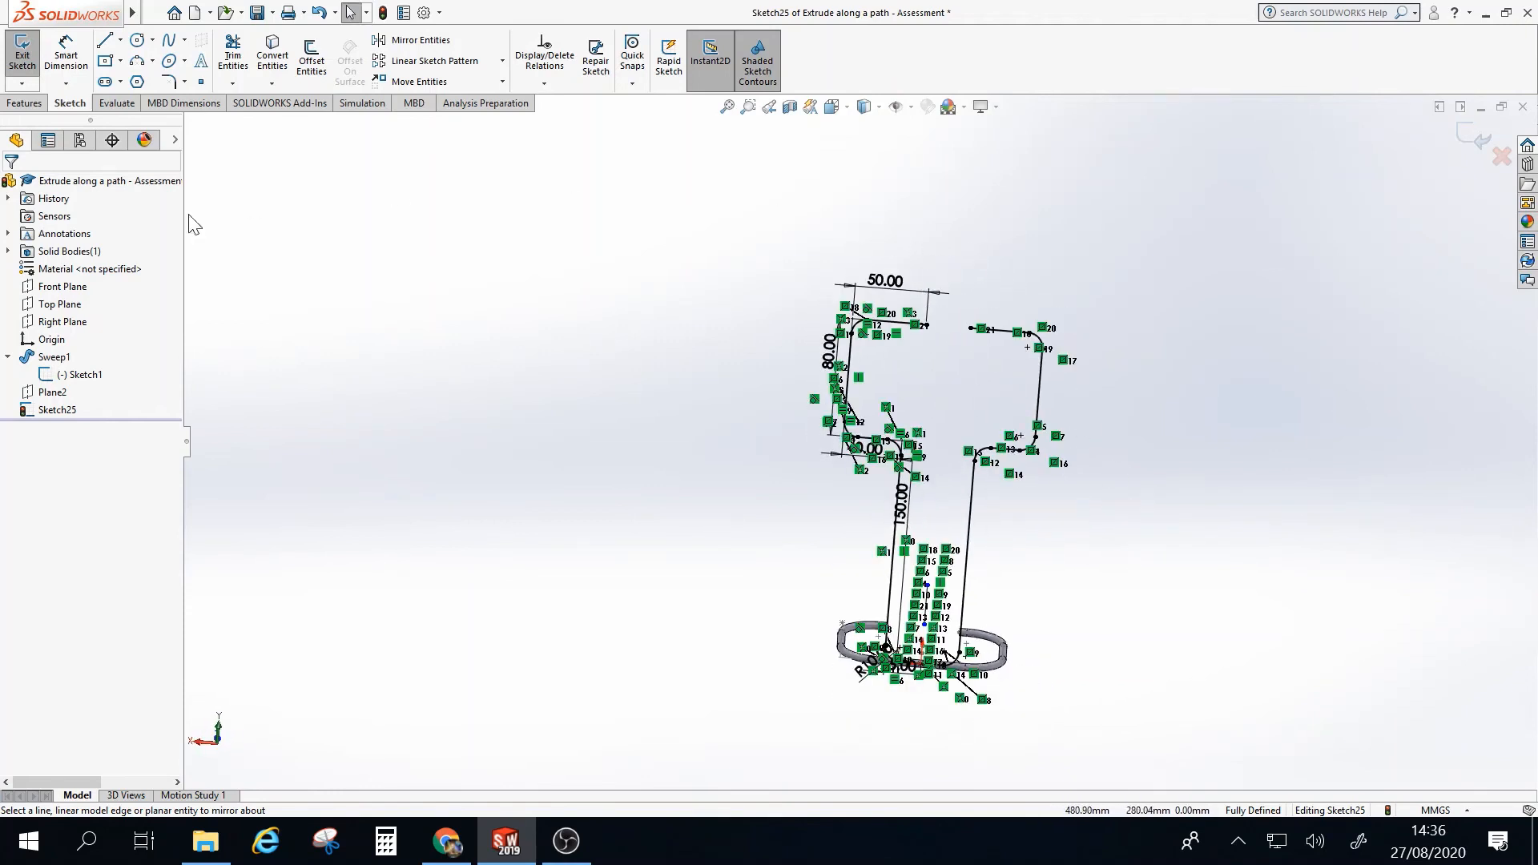
pyautogui.click(18, 104)
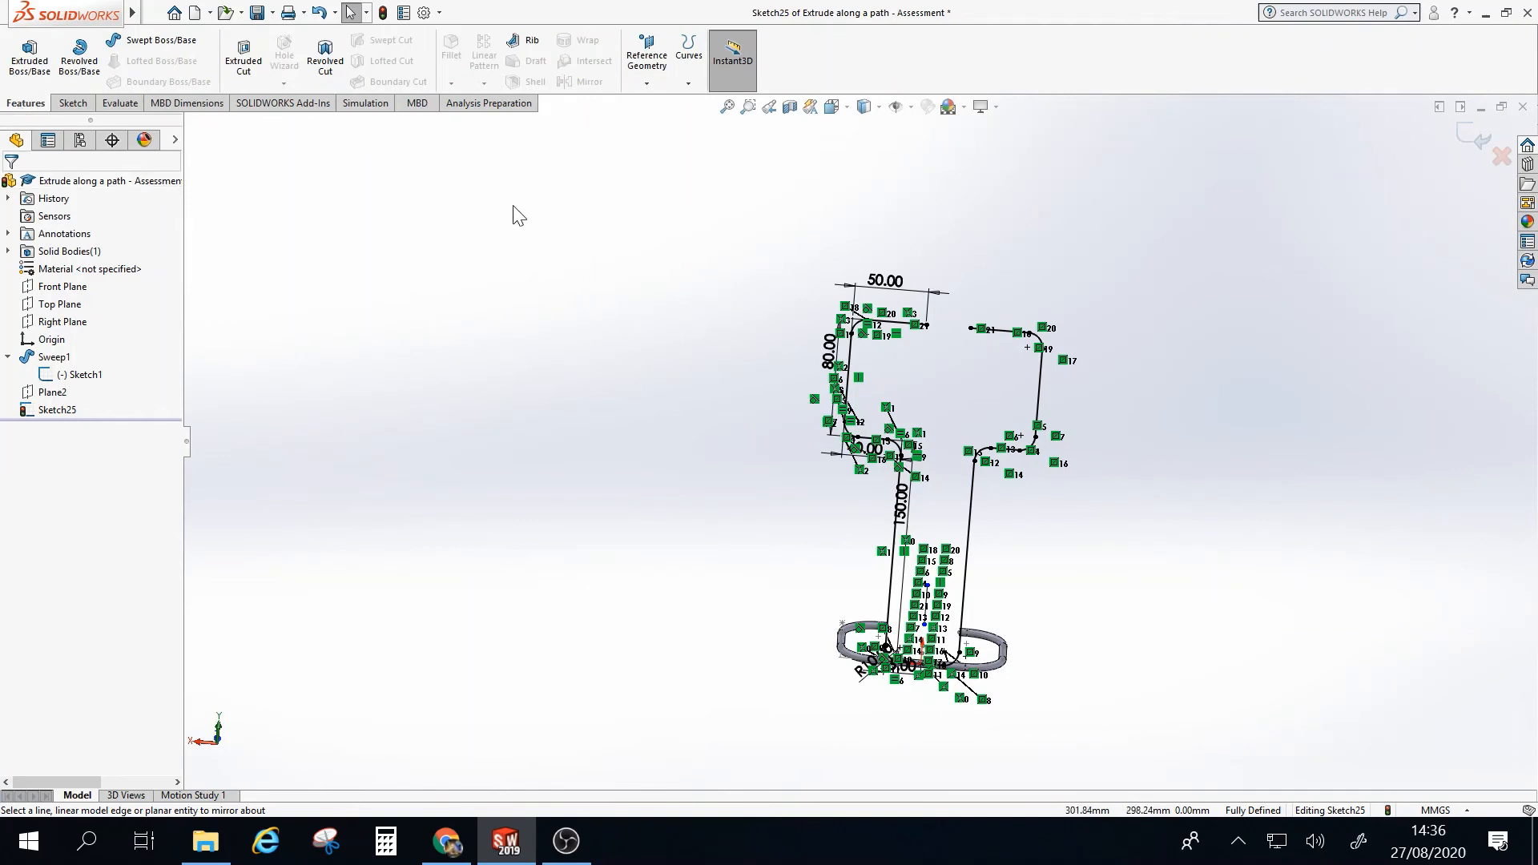
pyautogui.click(1478, 138)
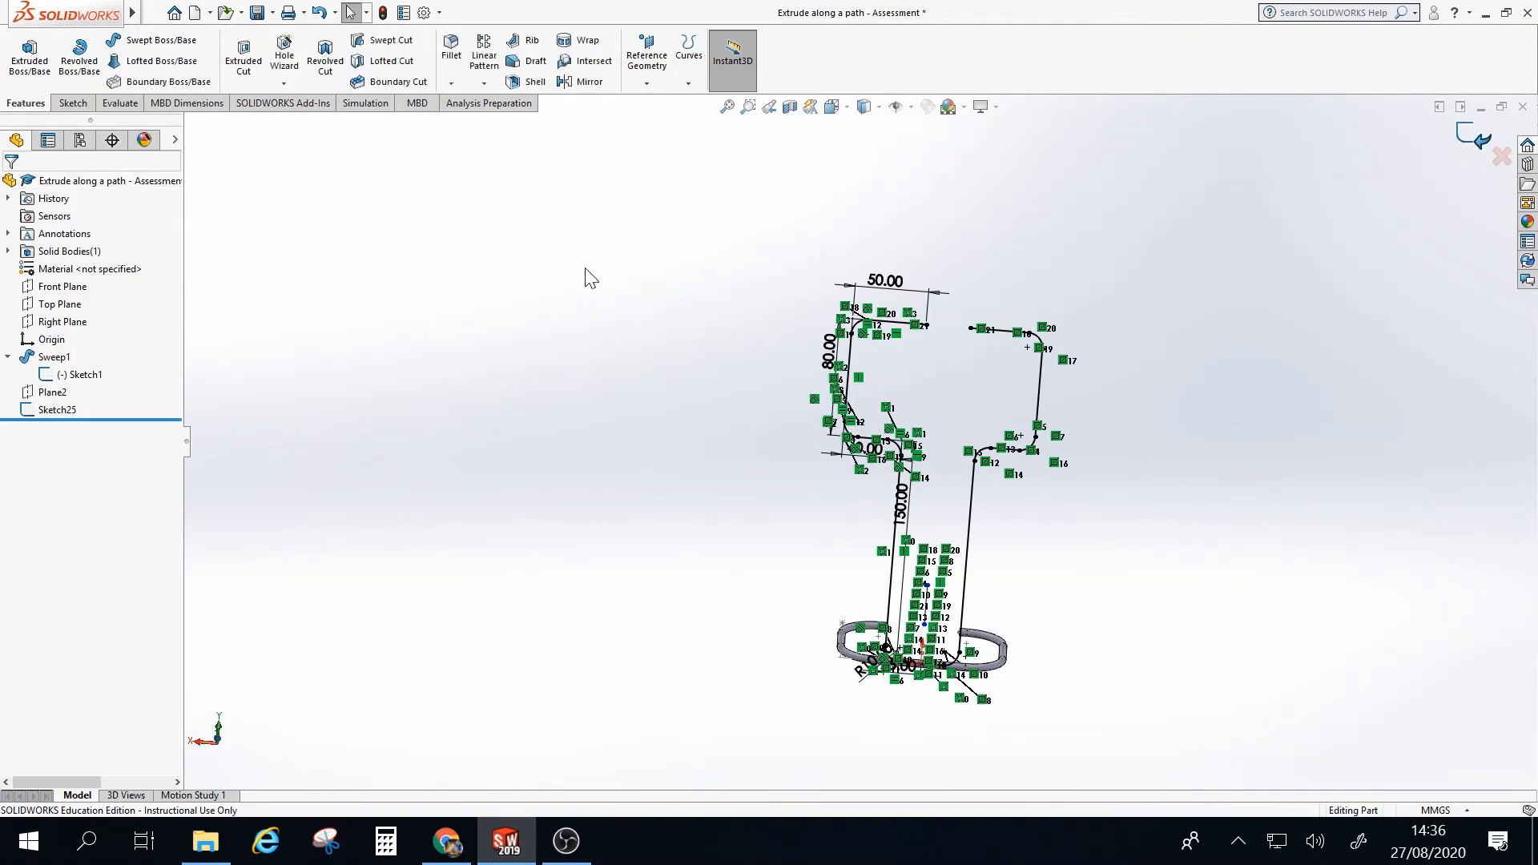
# Sweep a circular profile of 5 mm diameter along the mirrored upright sketch
pyautogui.moveTo(569, 332)
pyautogui.mouseDown(button='middle')
pyautogui.moveTo(546, 316)
pyautogui.moveTo(457, 353)
pyautogui.moveTo(536, 302)
pyautogui.moveTo(653, 309)
pyautogui.mouseUp(button='middle')
pyautogui.click(57, 409)
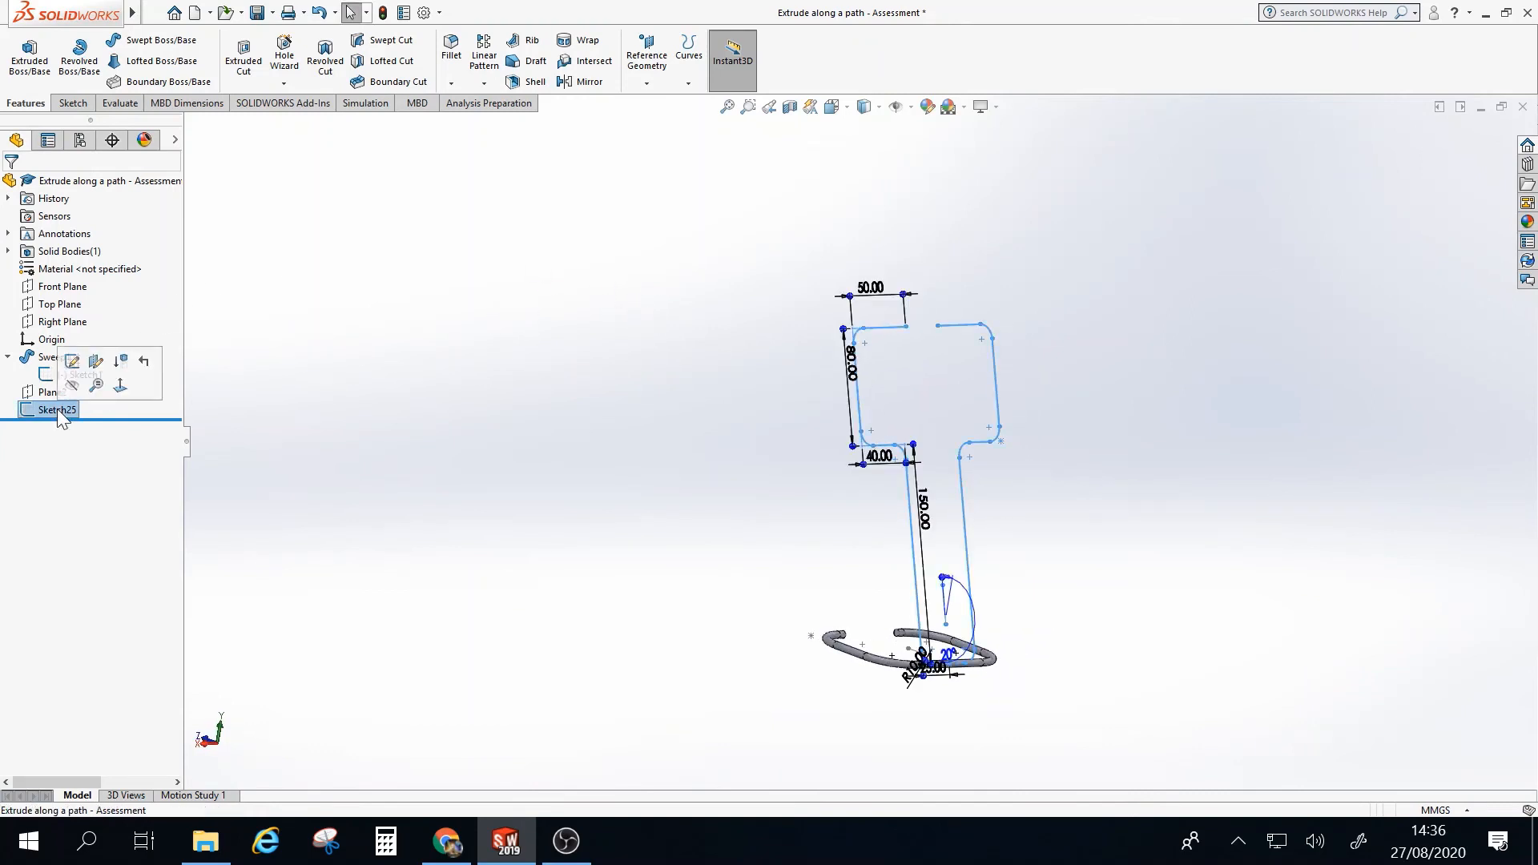
pyautogui.click(156, 42)
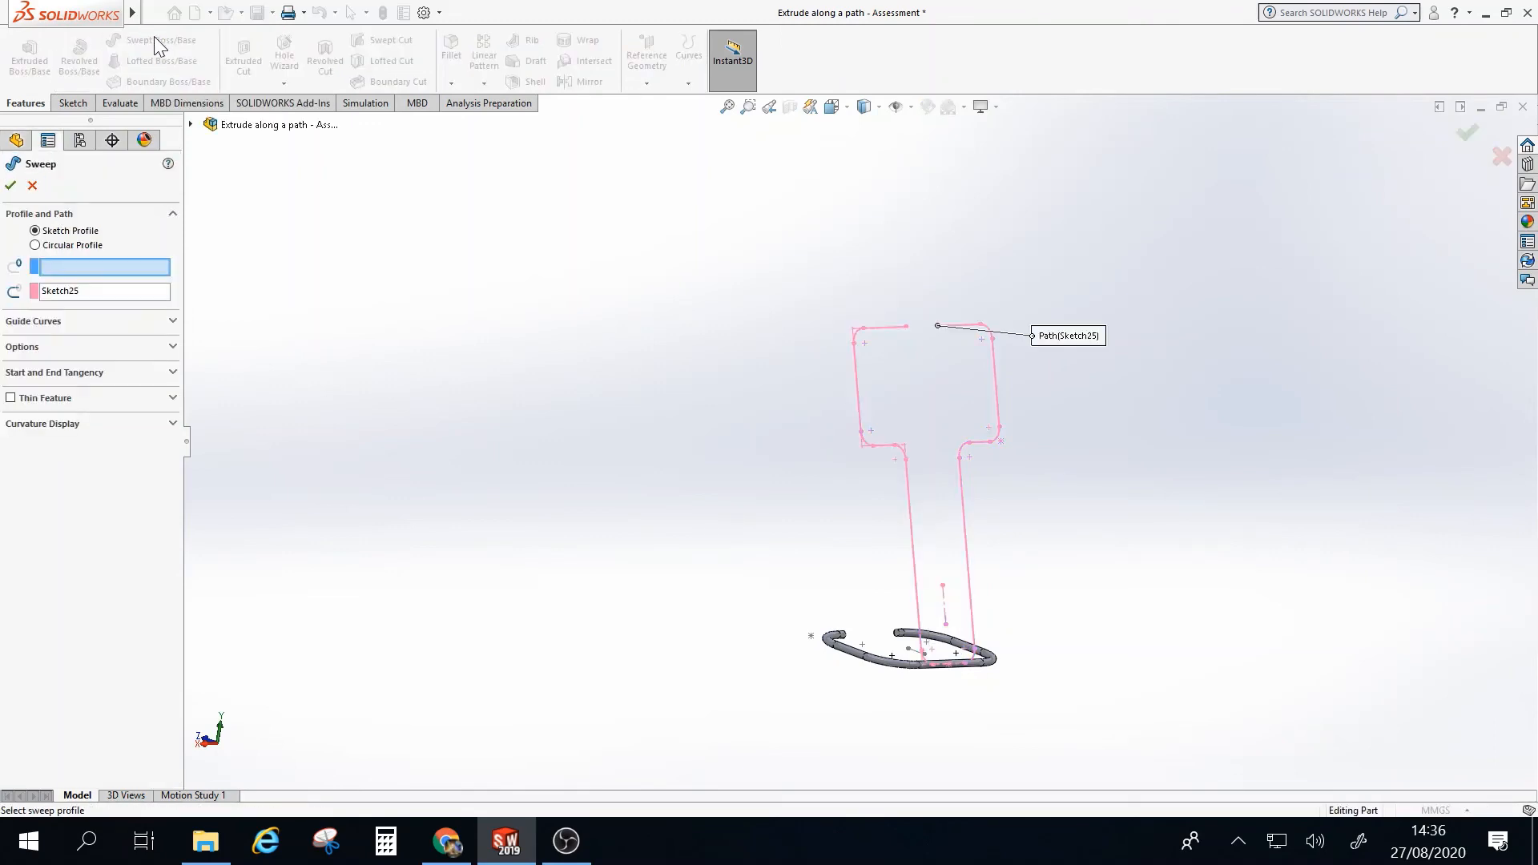
pyautogui.click(60, 246)
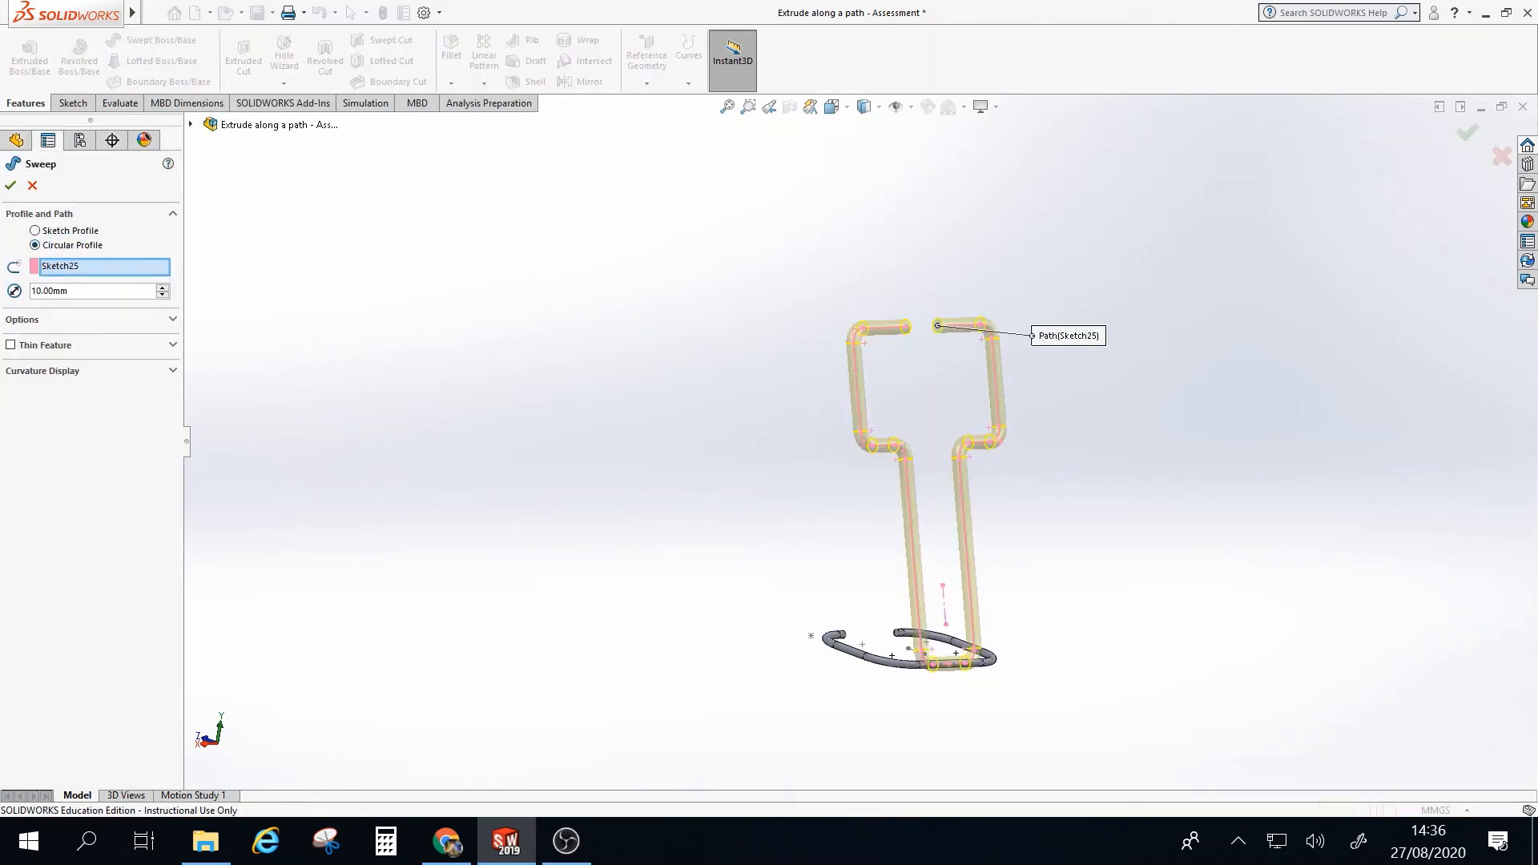
pyautogui.write('5')
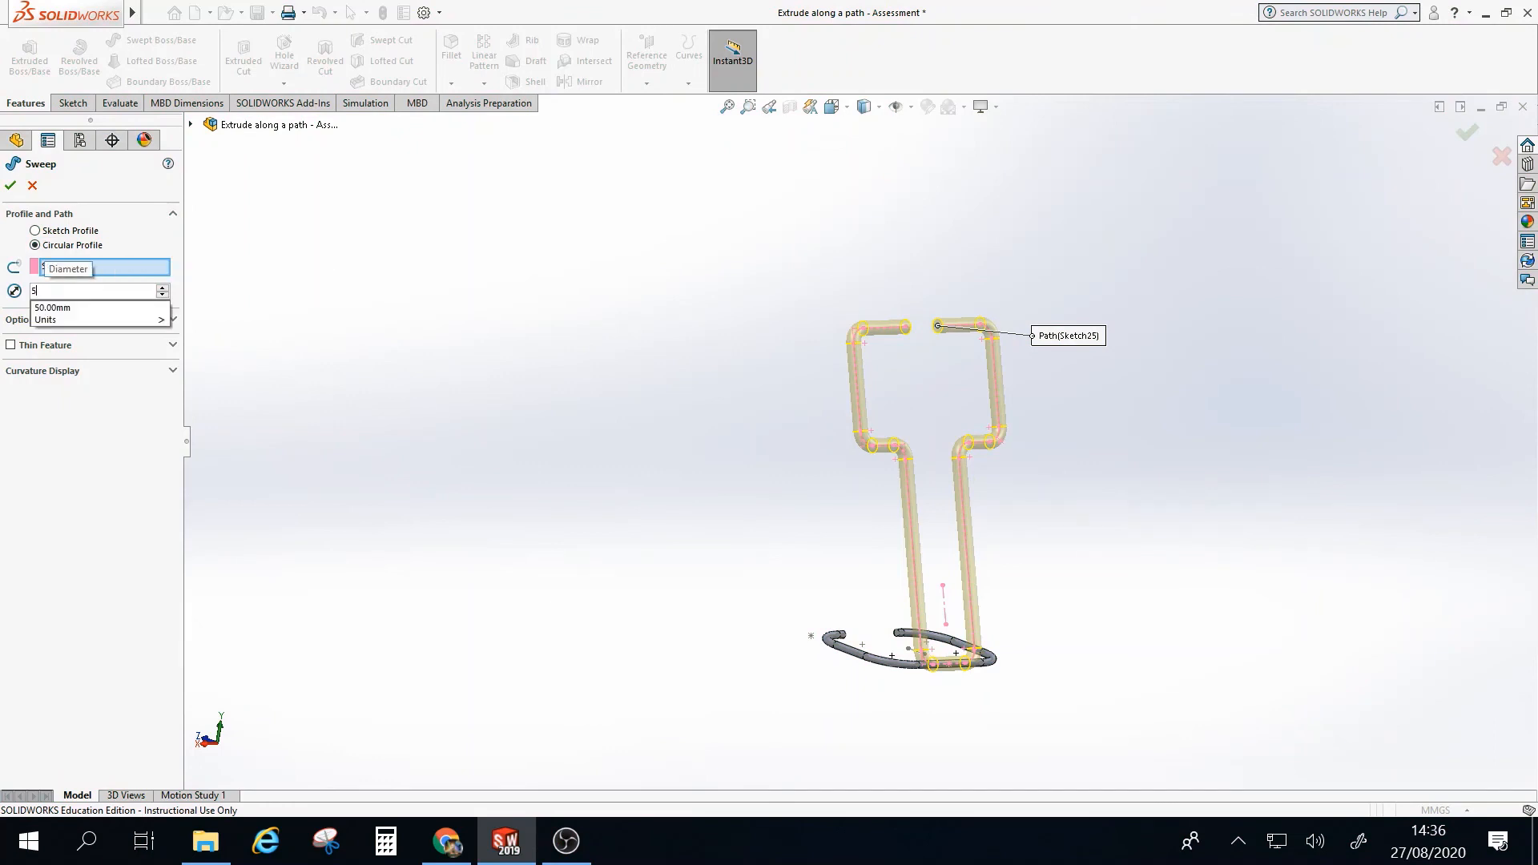
pyautogui.press('Return')
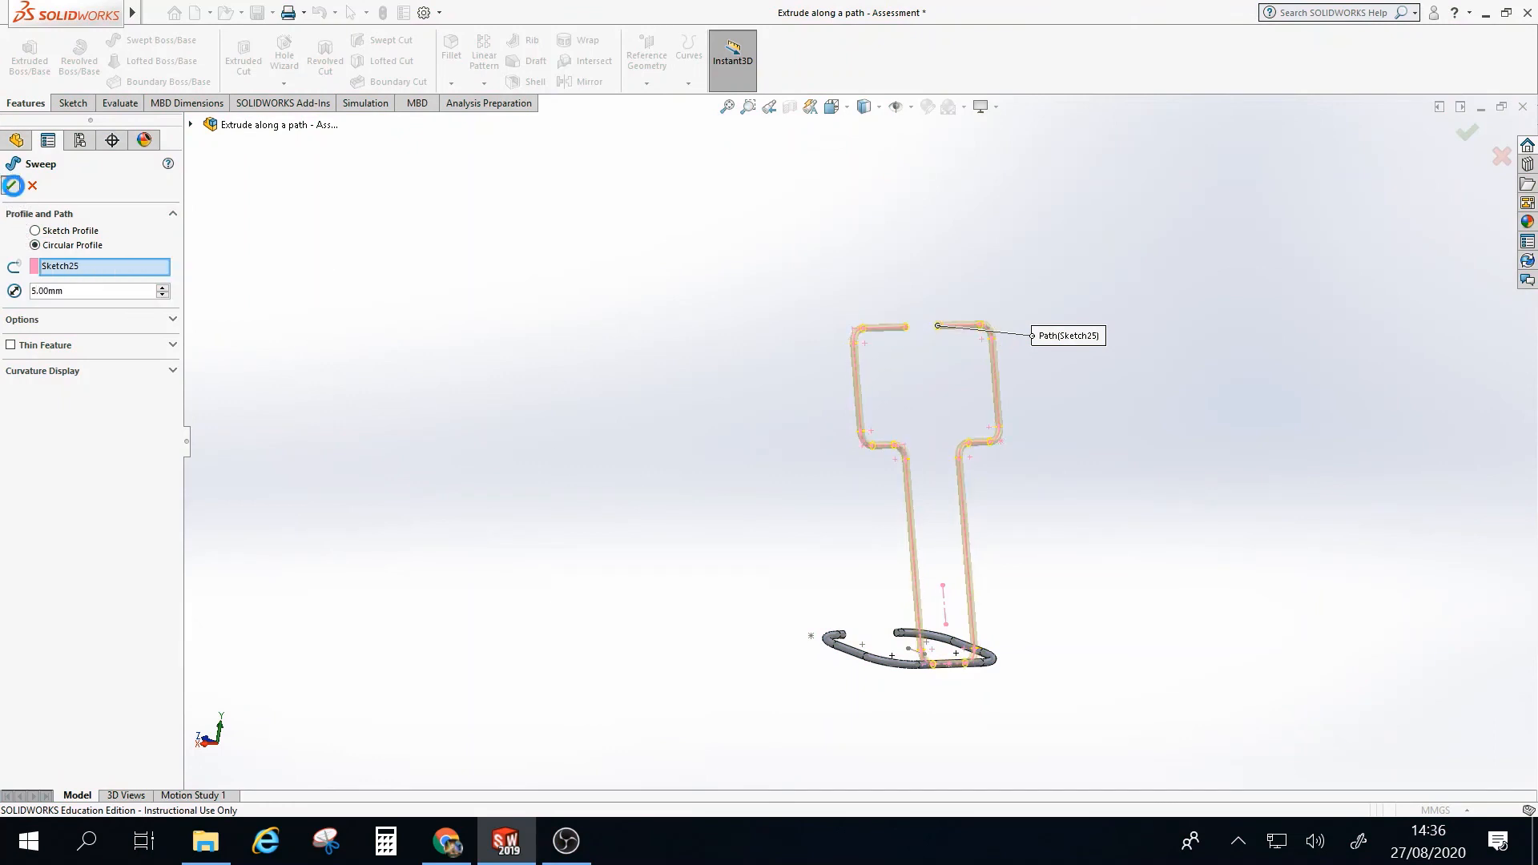
pyautogui.click(12, 185)
# Hide the path sketch of the base sweep, Sketch1, and collapse that sweep in the feature tree
pyautogui.moveTo(1191, 566); pyautogui.dragTo(948, 655, button='middle')
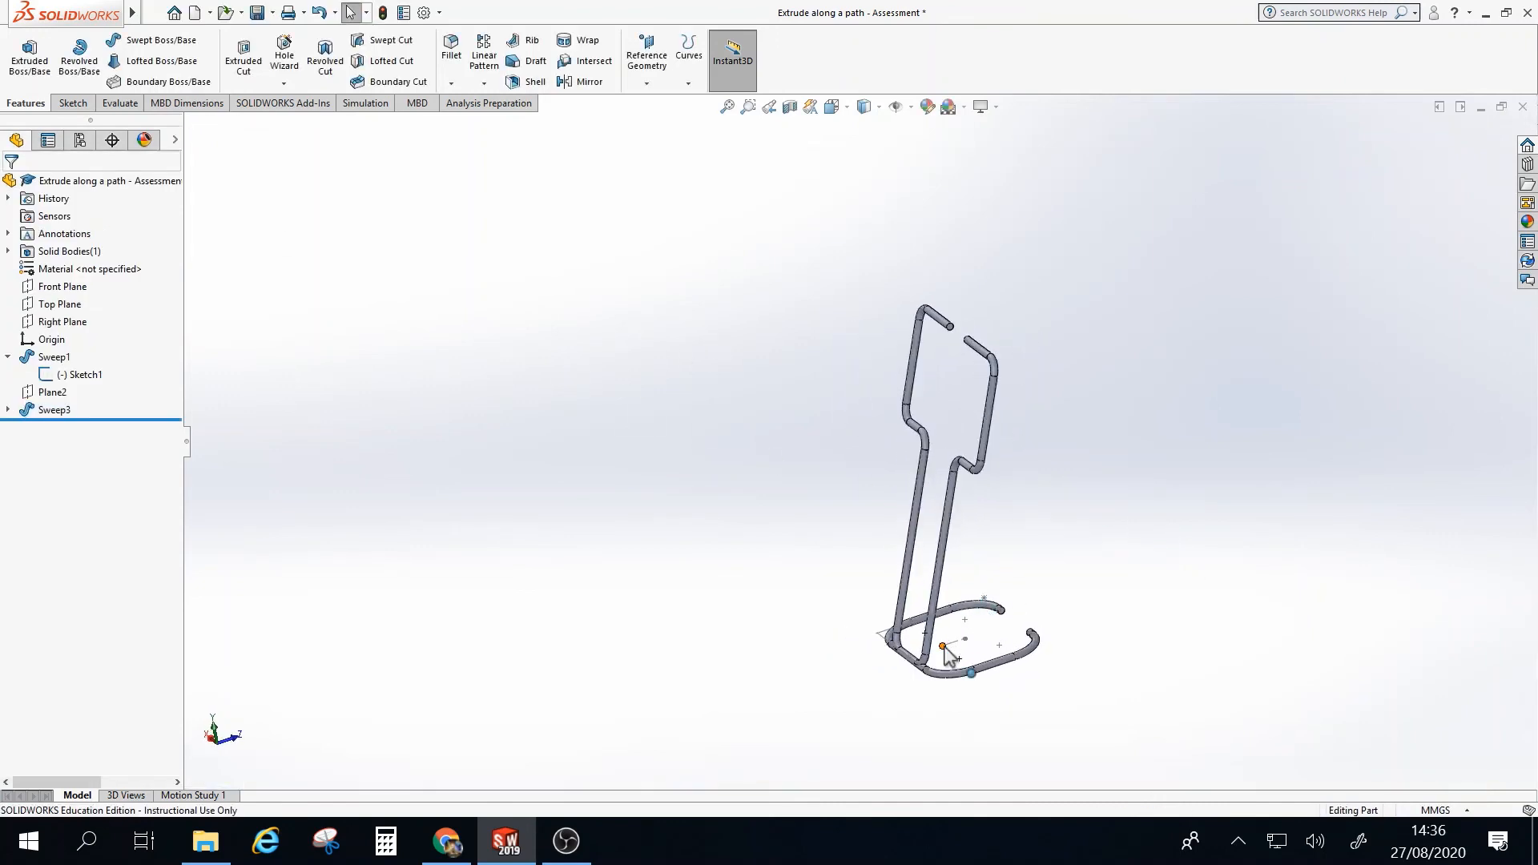
pyautogui.scroll(-5, 946, 651)
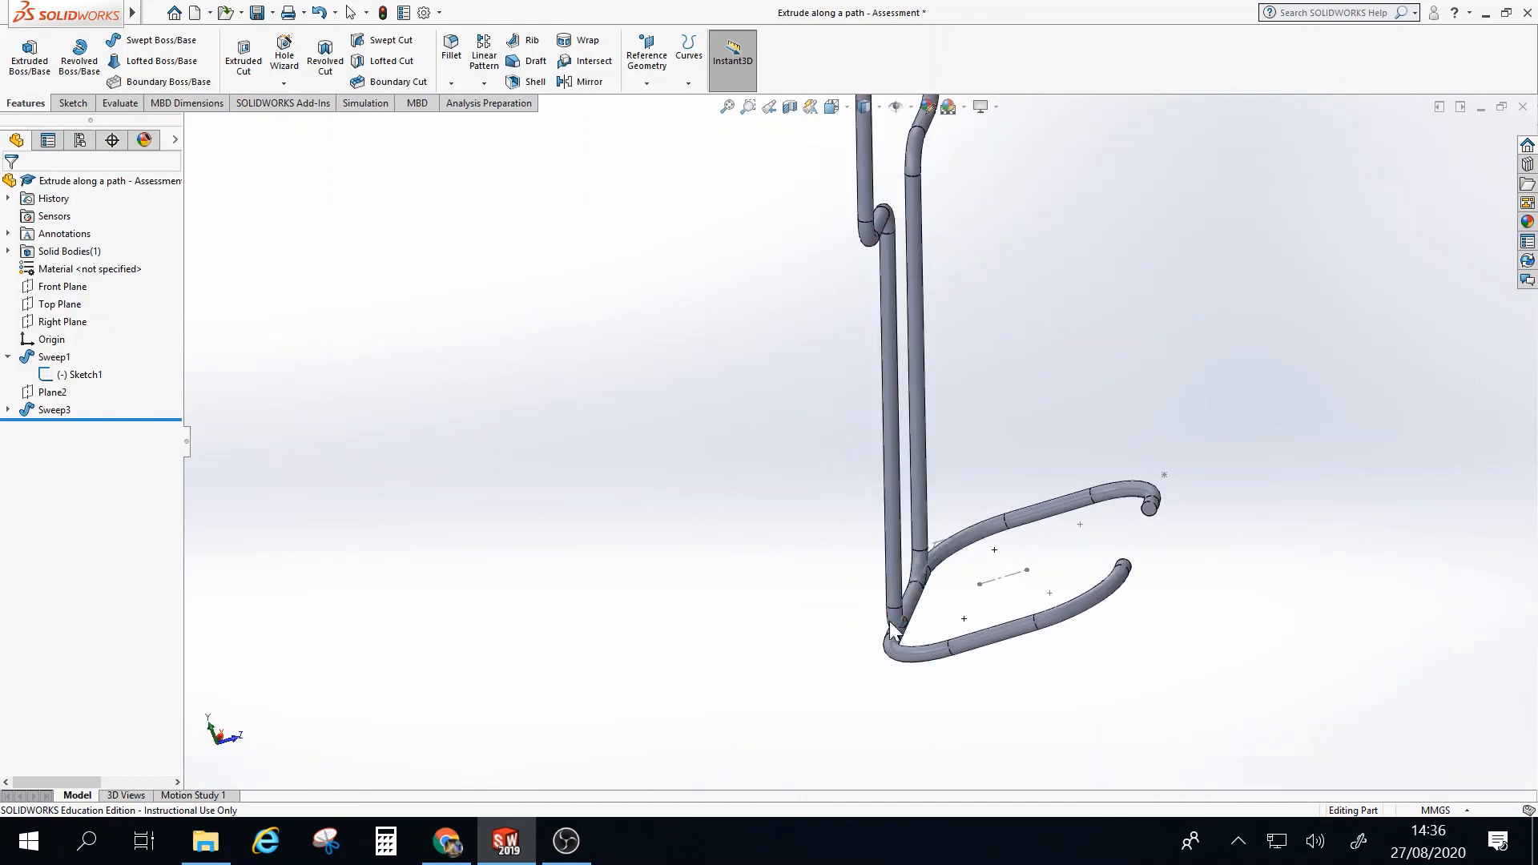
pyautogui.scroll(-6, 893, 633)
pyautogui.moveTo(900, 532); pyautogui.dragTo(1055, 476, button='middle')
pyautogui.scroll(5, 897, 525)
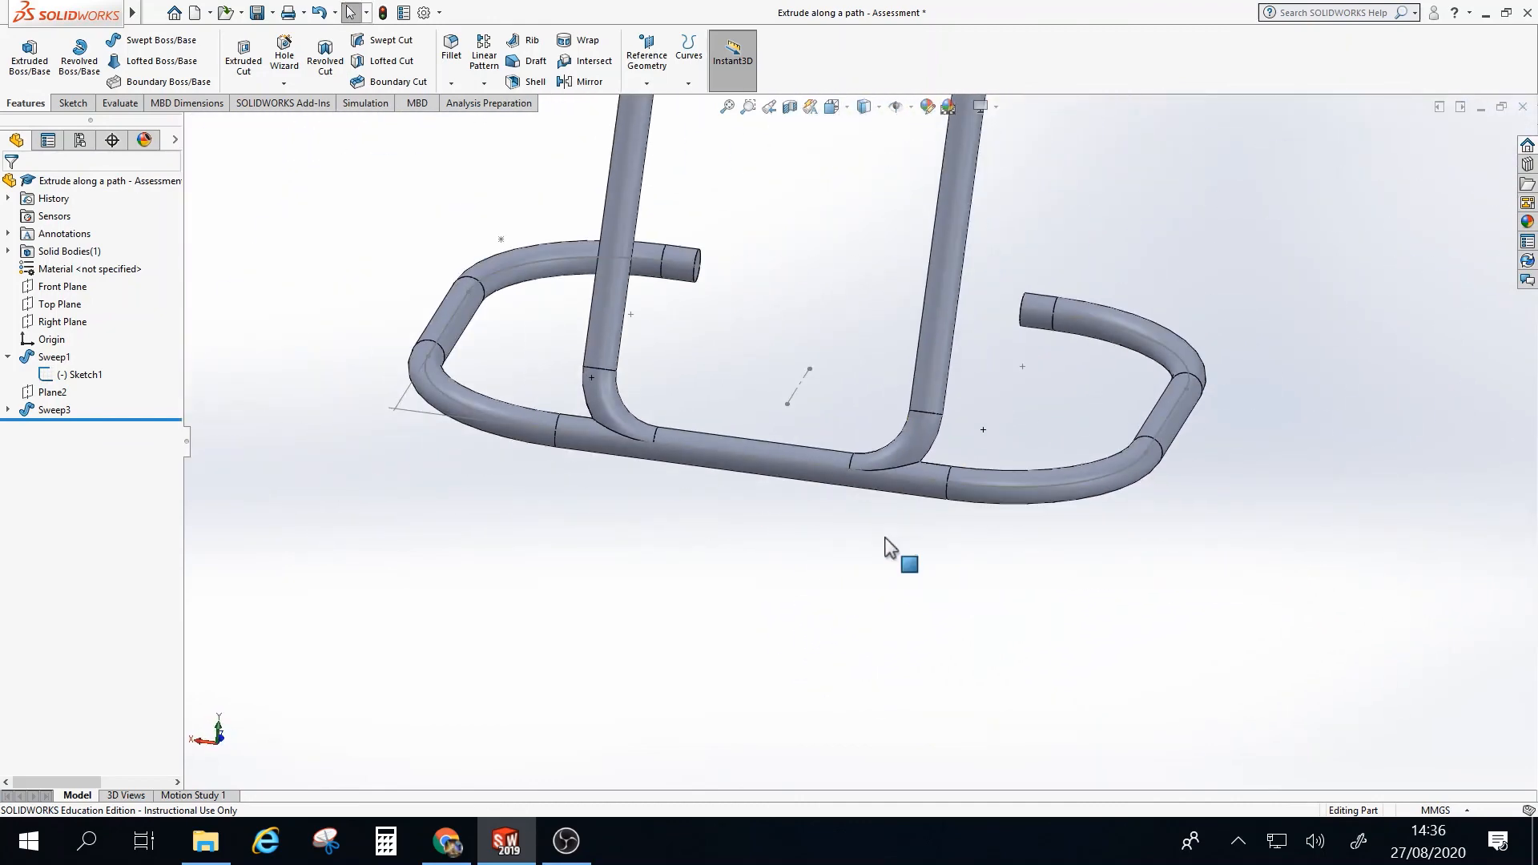
pyautogui.moveTo(887, 547); pyautogui.dragTo(800, 542, button='middle')
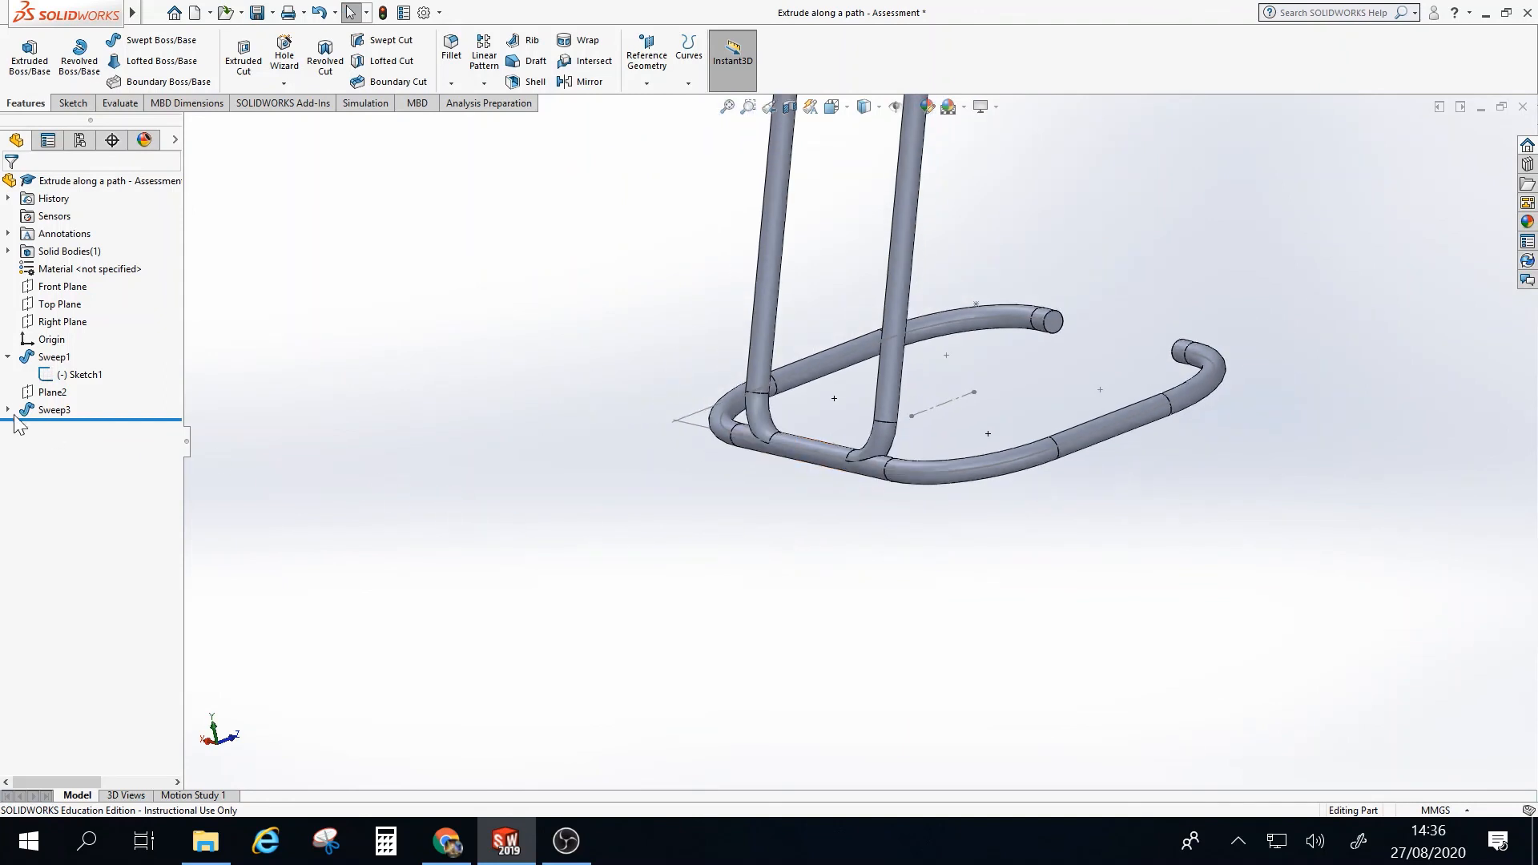
pyautogui.rightClick(97, 383)
pyautogui.click(108, 356)
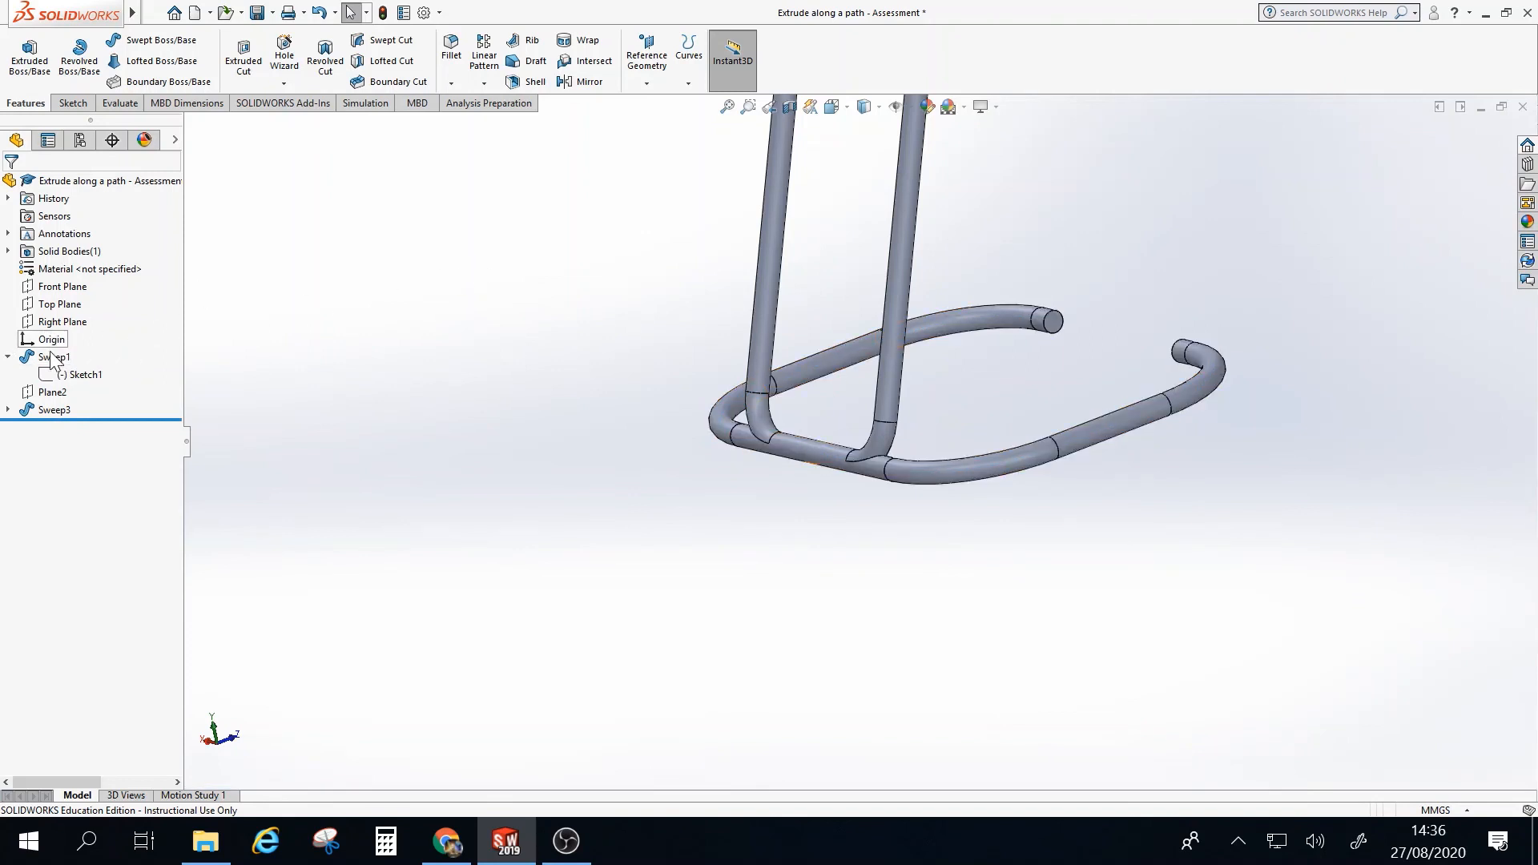
pyautogui.click(8, 357)
# Examine the finished wire stand as a whole and up close at the upright bends and the joint with the base
pyautogui.scroll(10, 527, 537)
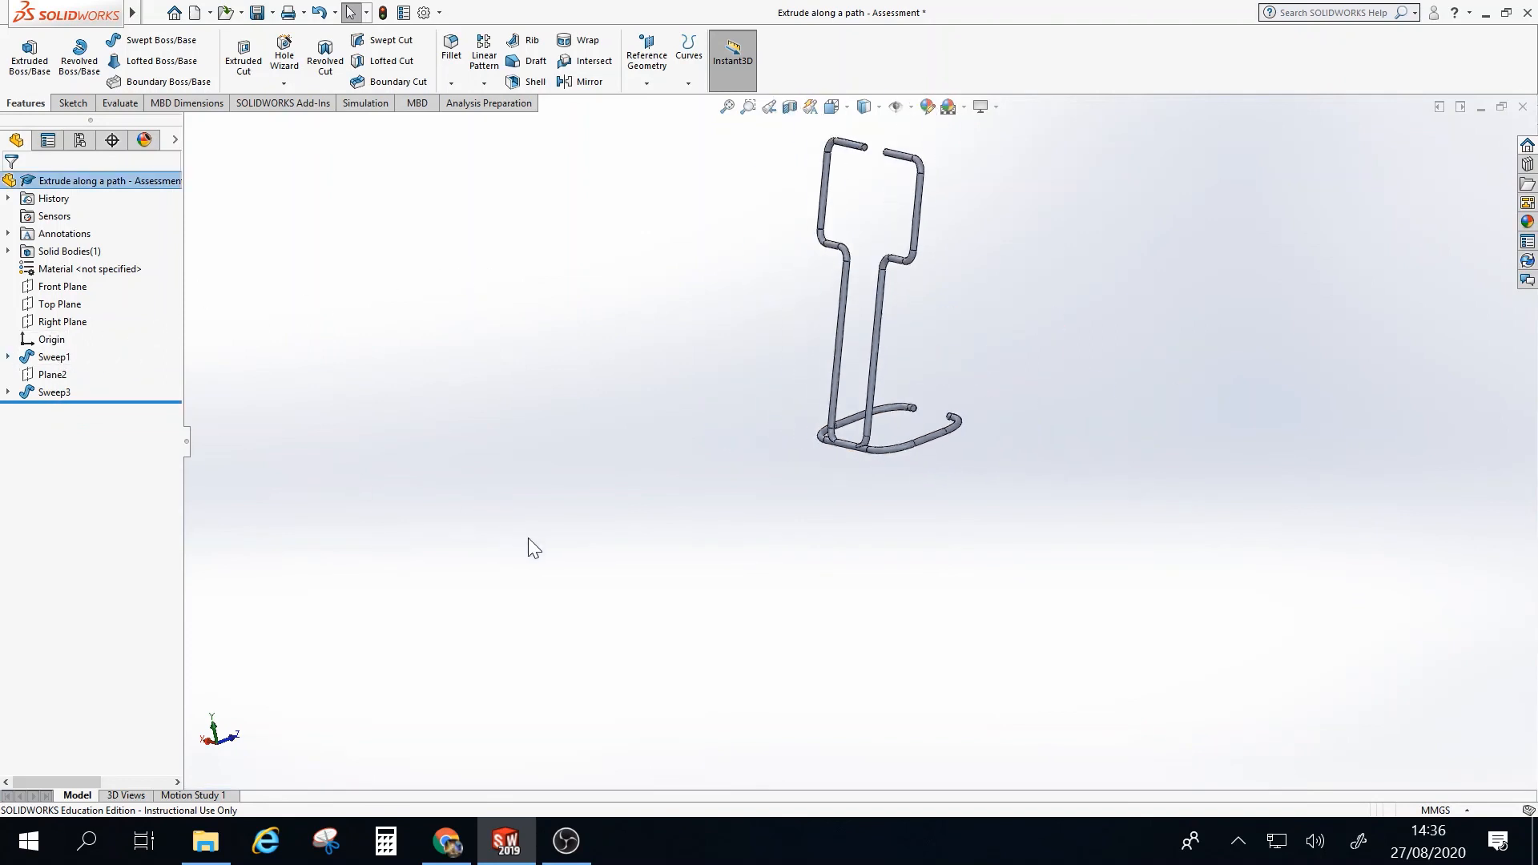
pyautogui.moveTo(670, 446); pyautogui.dragTo(883, 378, button='middle')
pyautogui.scroll(-6, 872, 394)
pyautogui.scroll(-2, 895, 361)
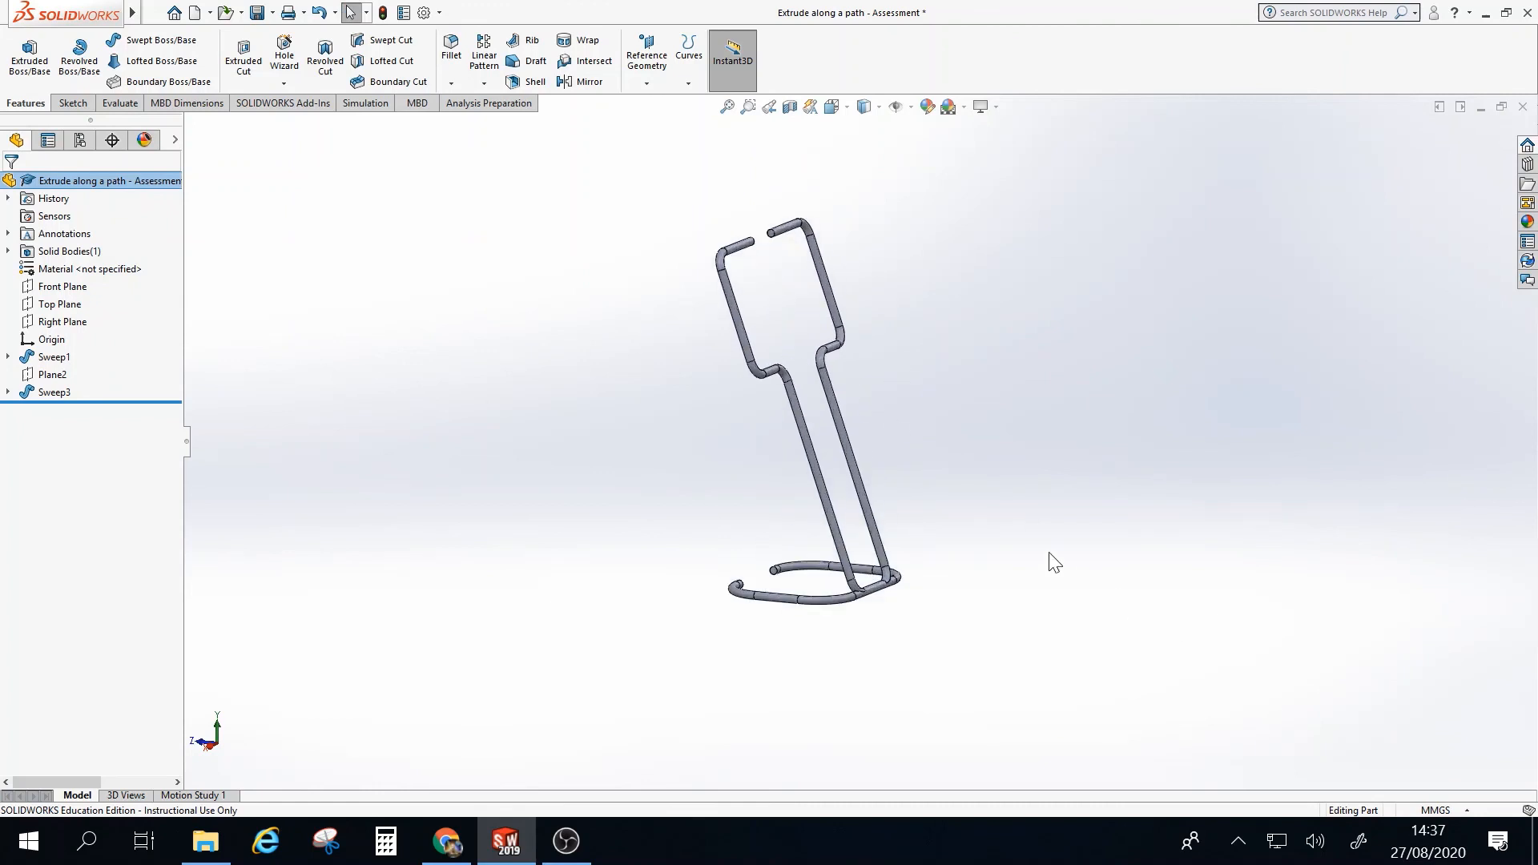
pyautogui.scroll(-4, 974, 529)
pyautogui.scroll(3, 978, 528)
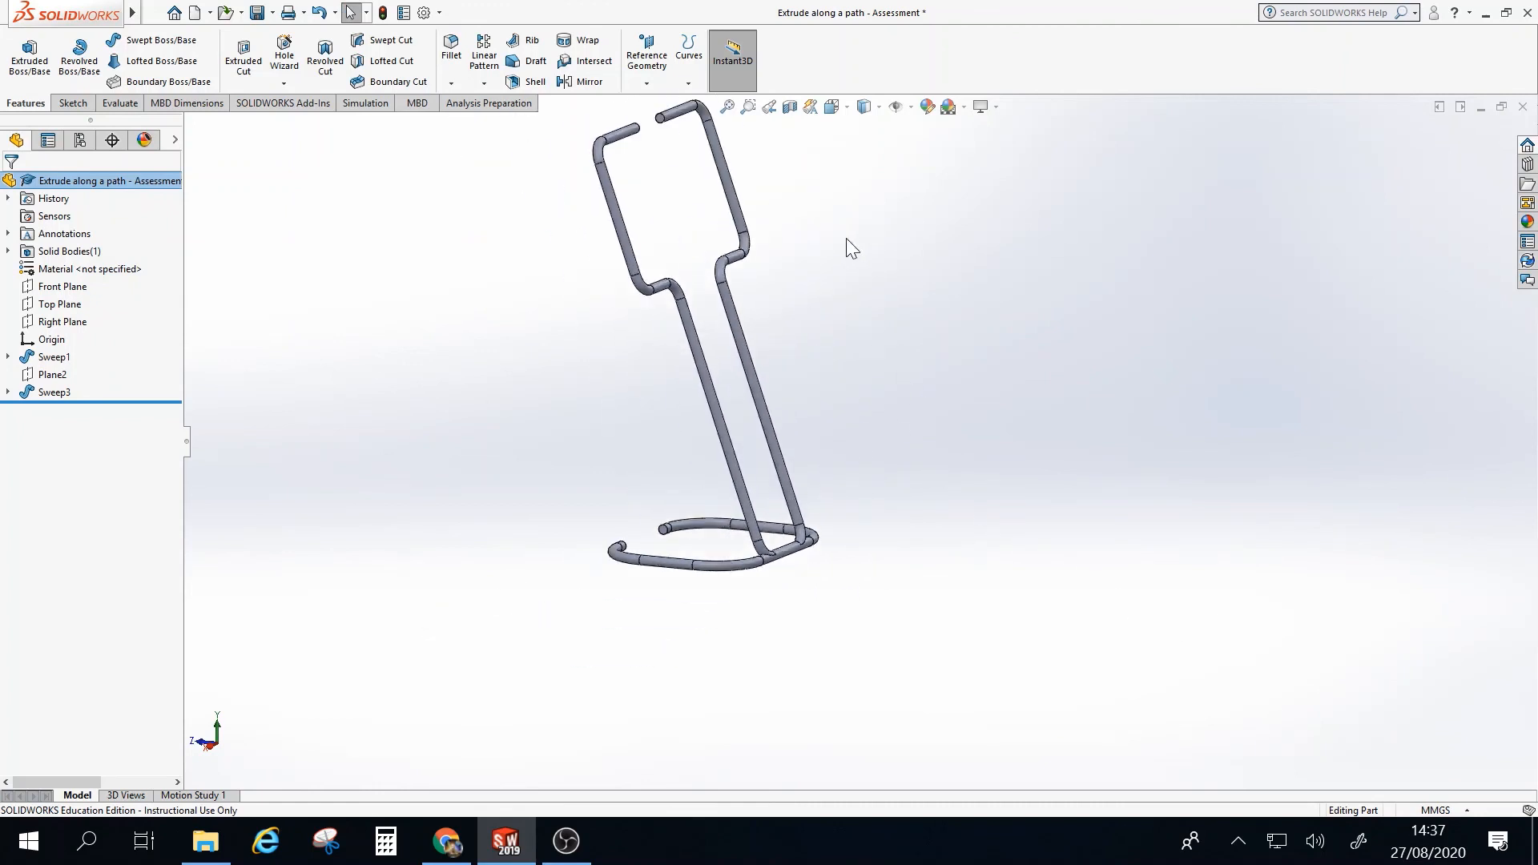
pyautogui.scroll(-4, 799, 297)
pyautogui.scroll(-1, 801, 445)
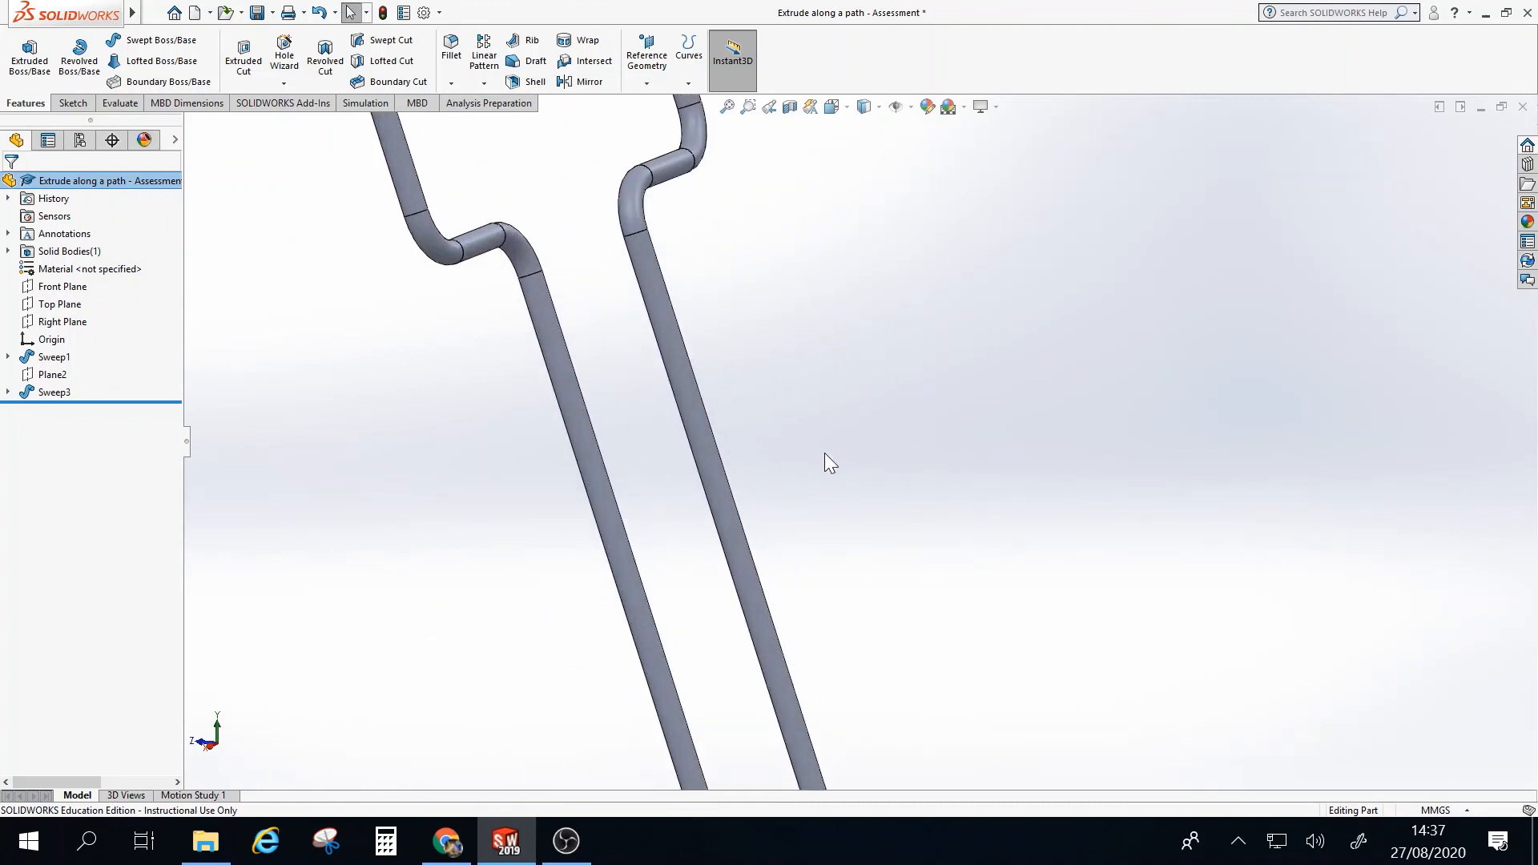
pyautogui.scroll(4, 834, 464)
pyautogui.scroll(-2, 830, 721)
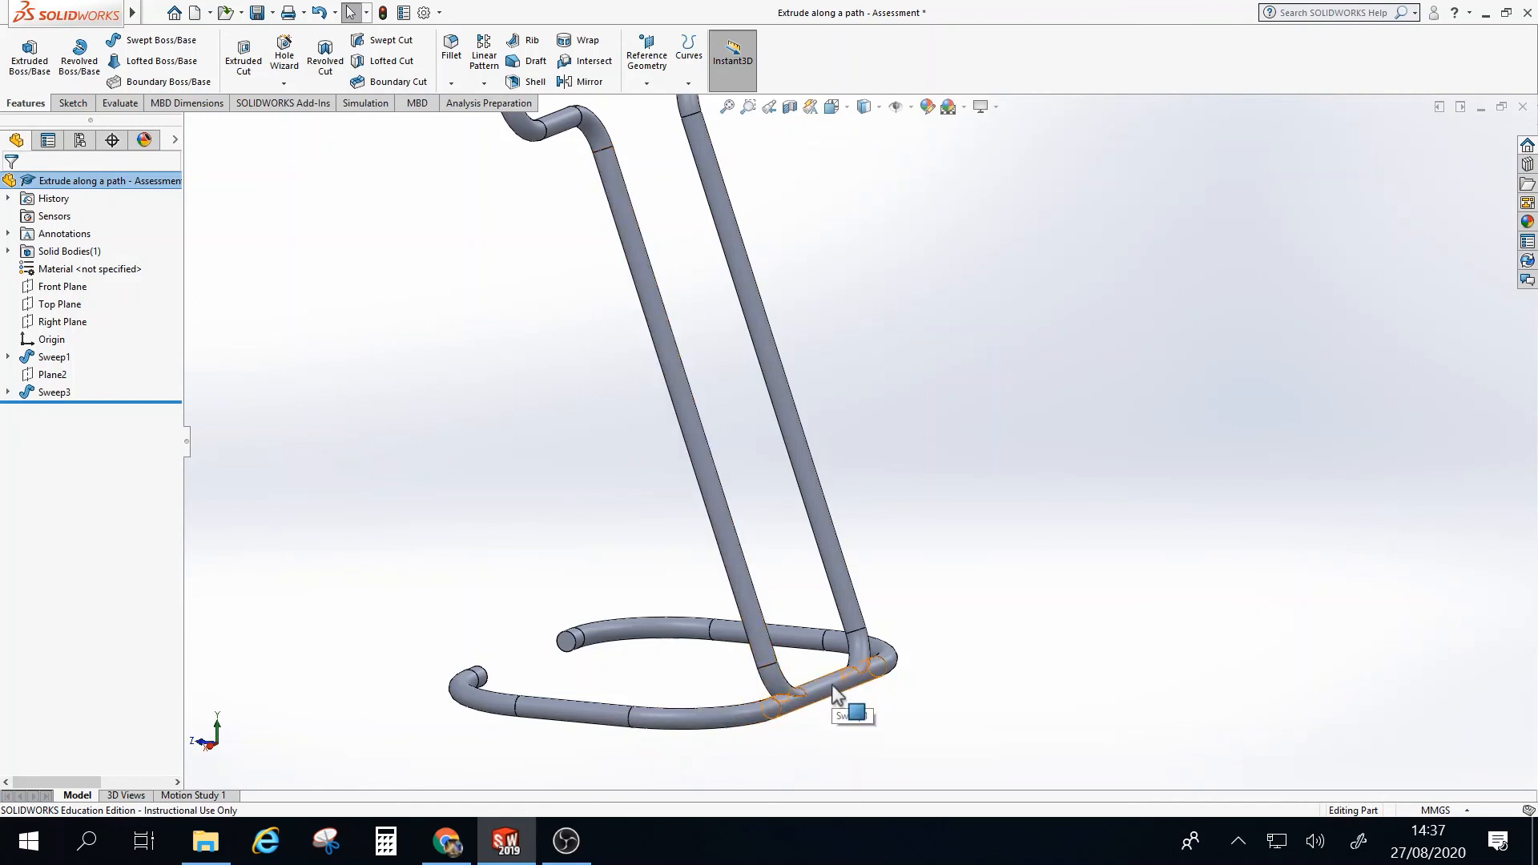
pyautogui.scroll(4, 833, 692)
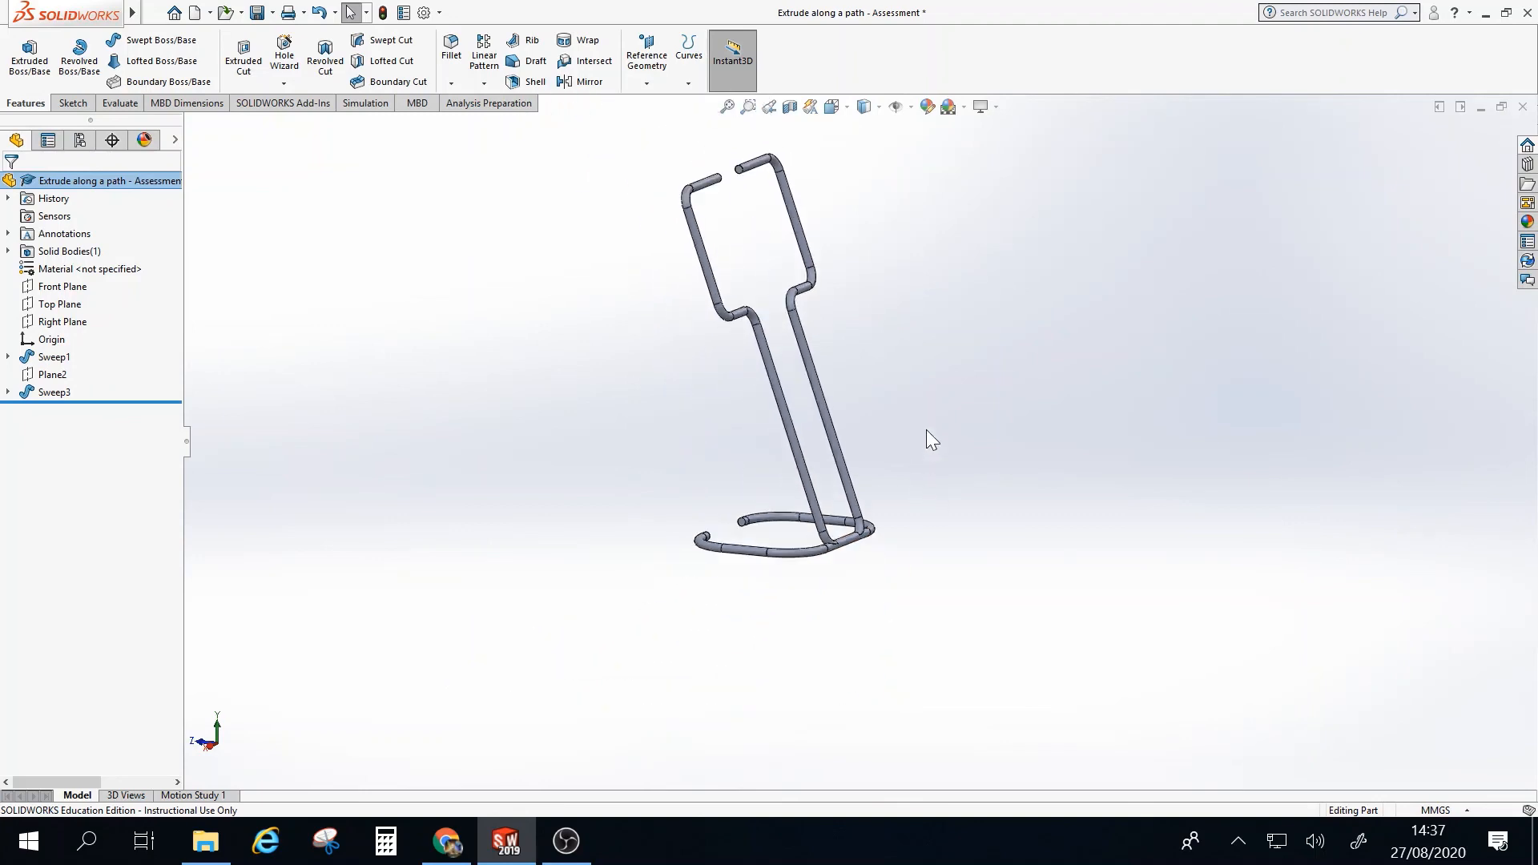